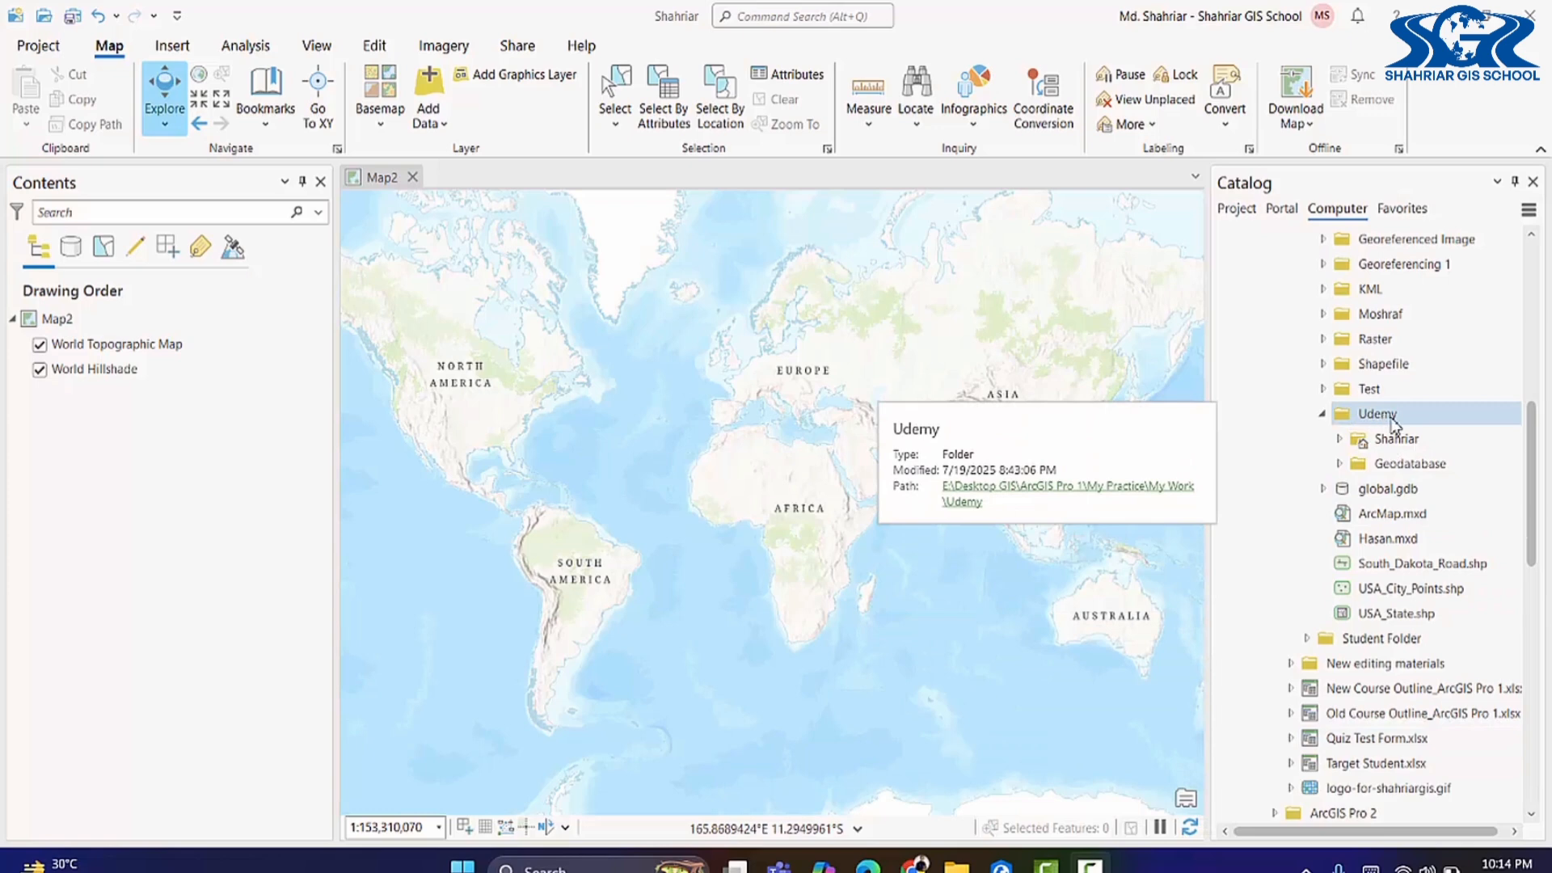
Step: Make a new 'My Geodatabase' folder under the Udemy folder in Catalog
right_click(1347, 417)
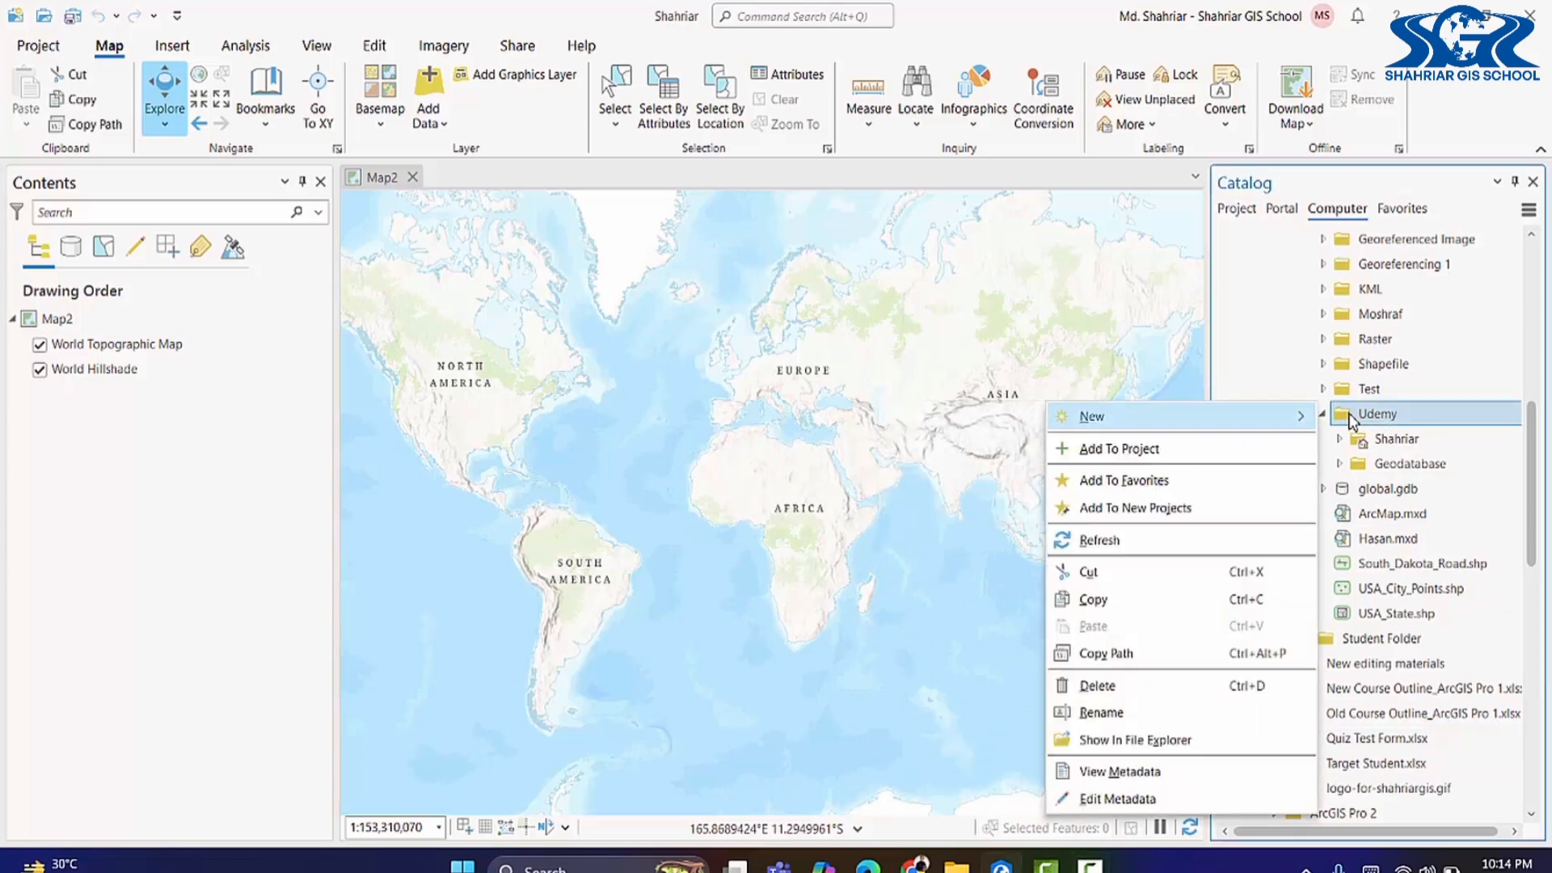
mouse_move(1240, 416)
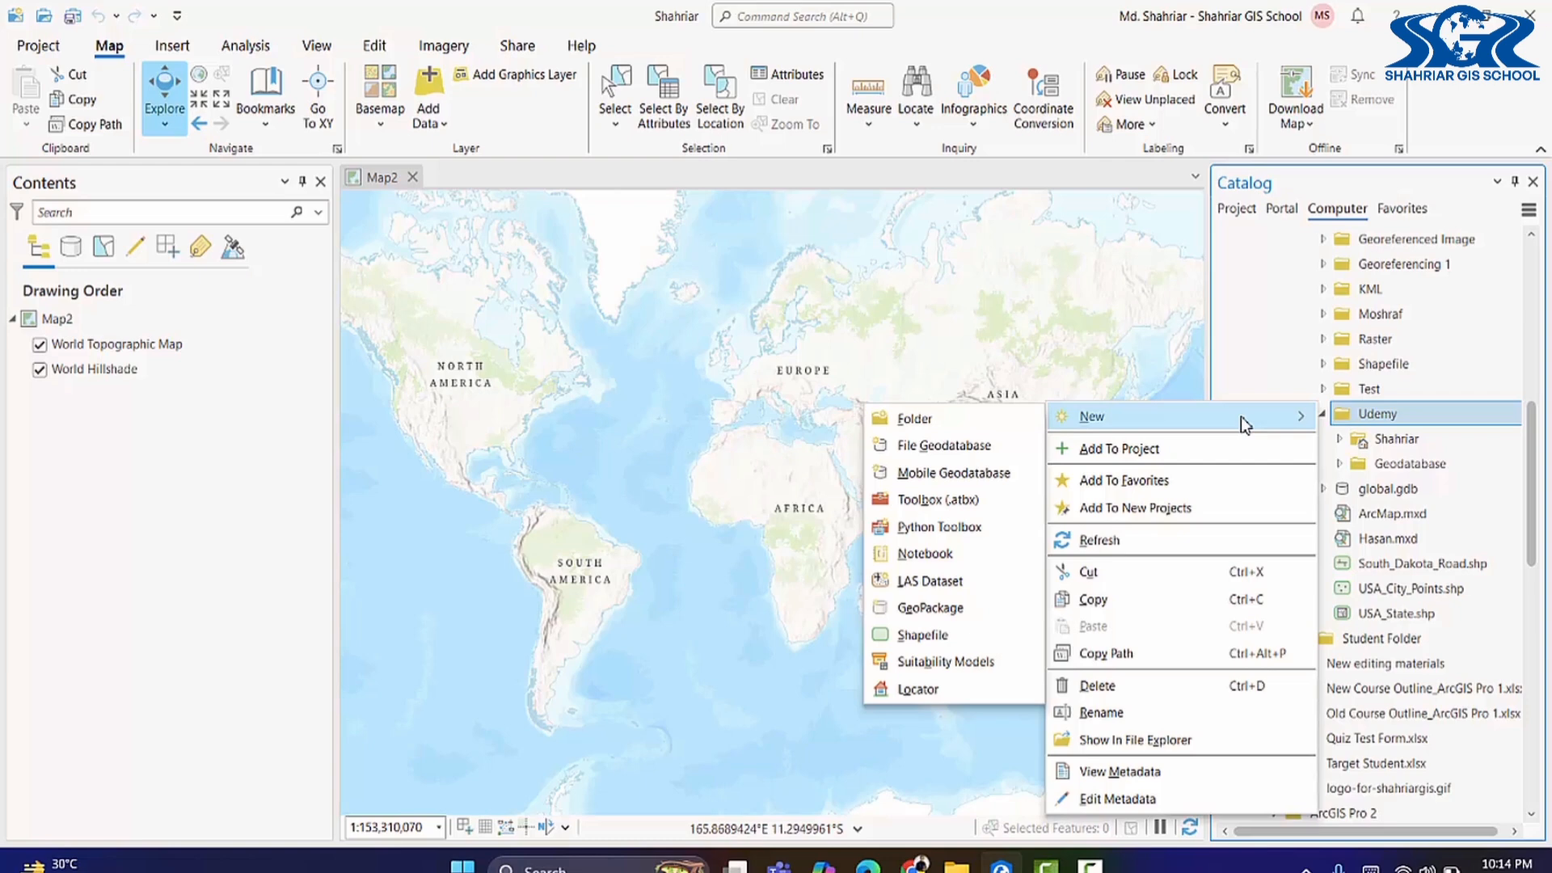
click(1008, 428)
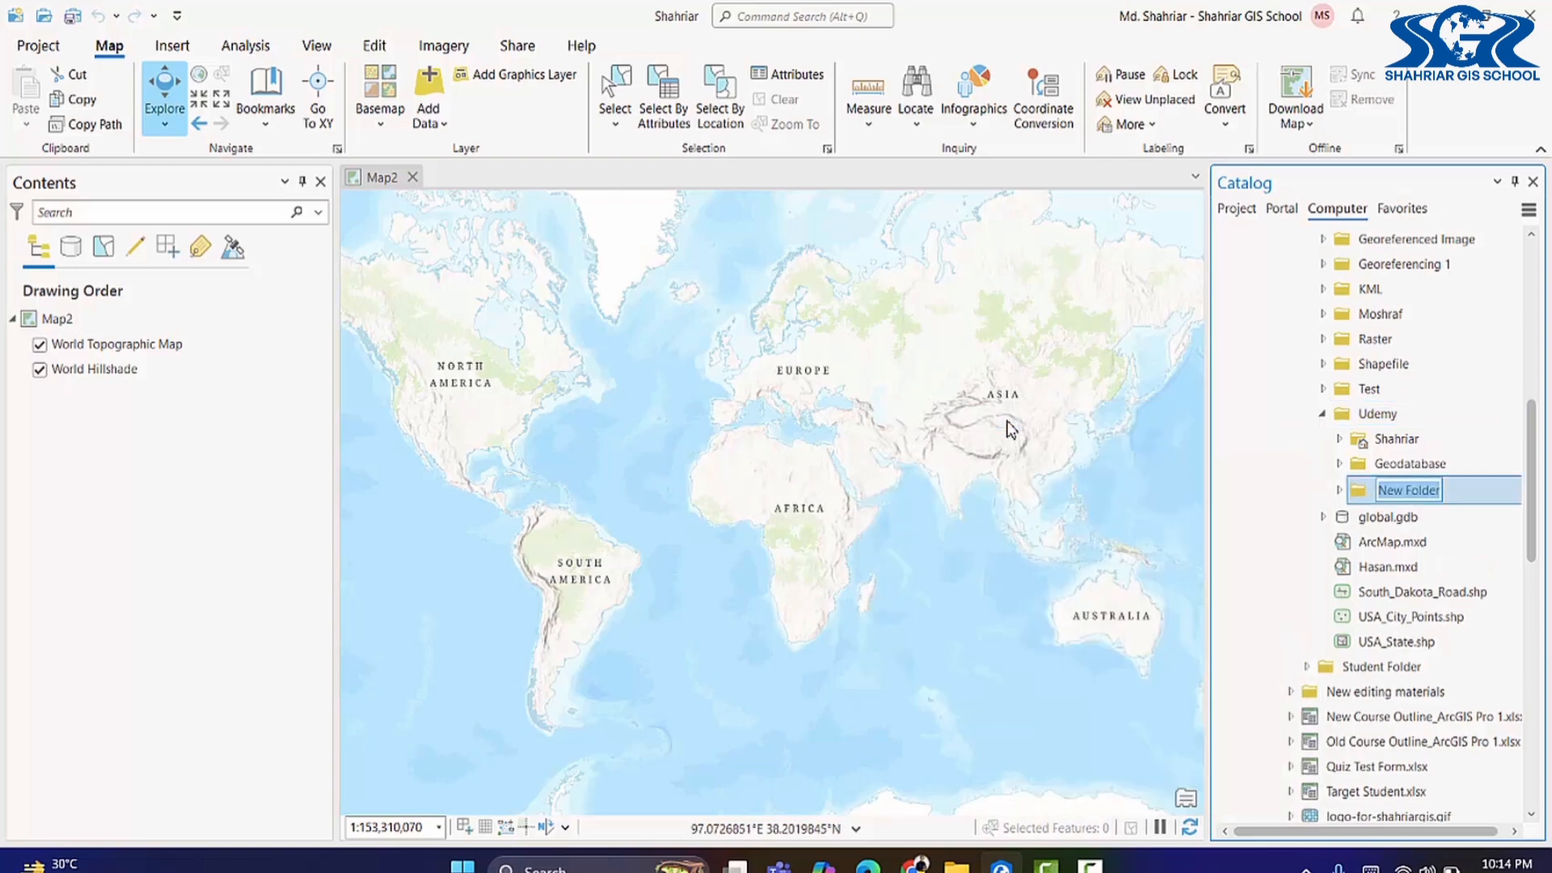
text(My)
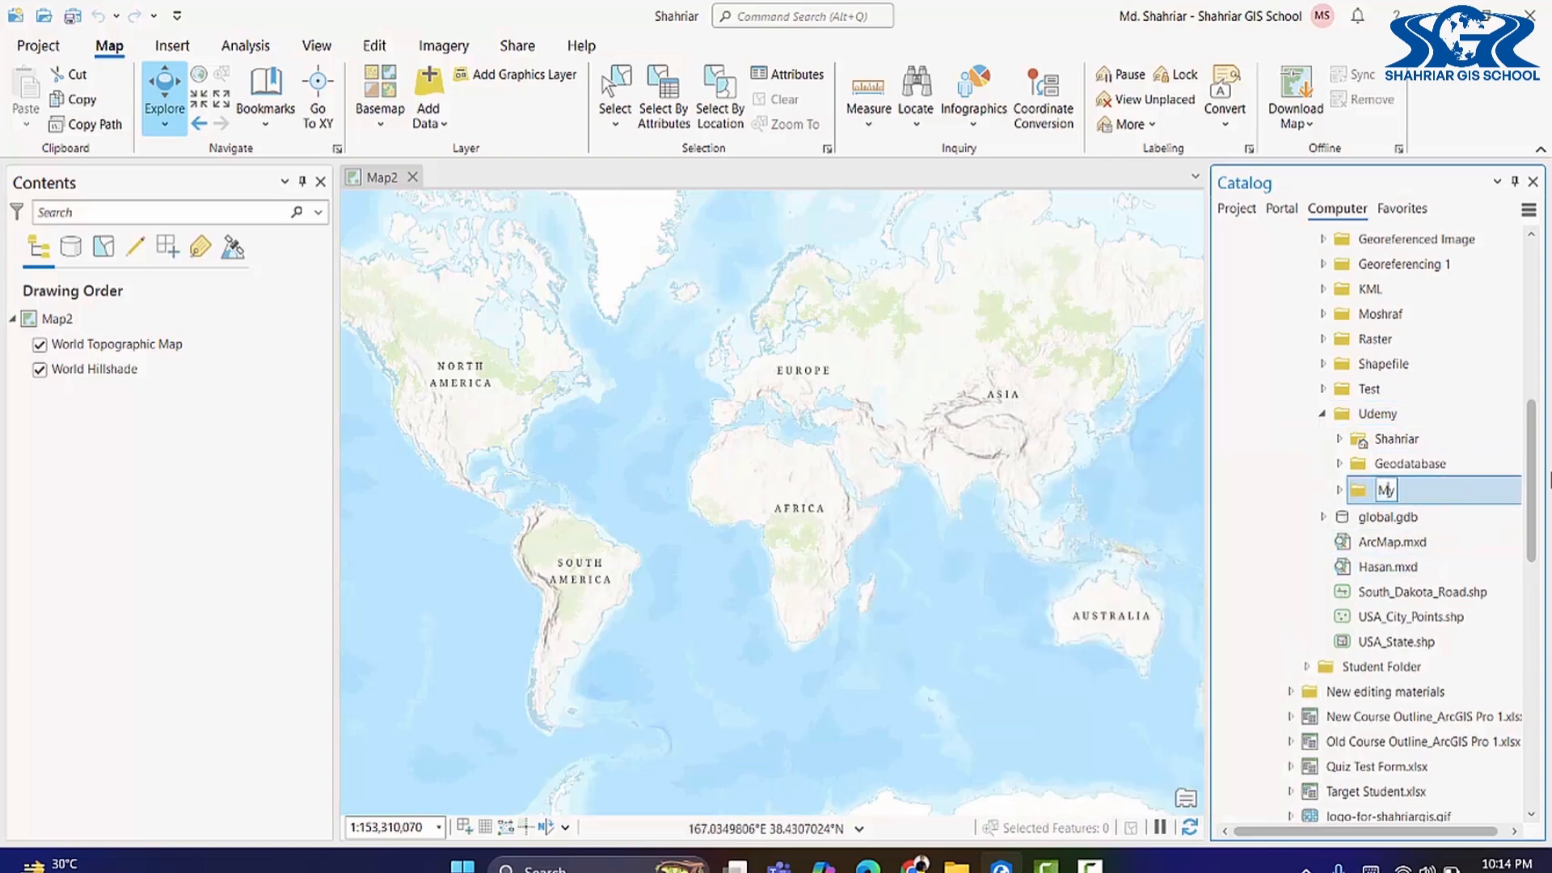
text( Geodatabase)
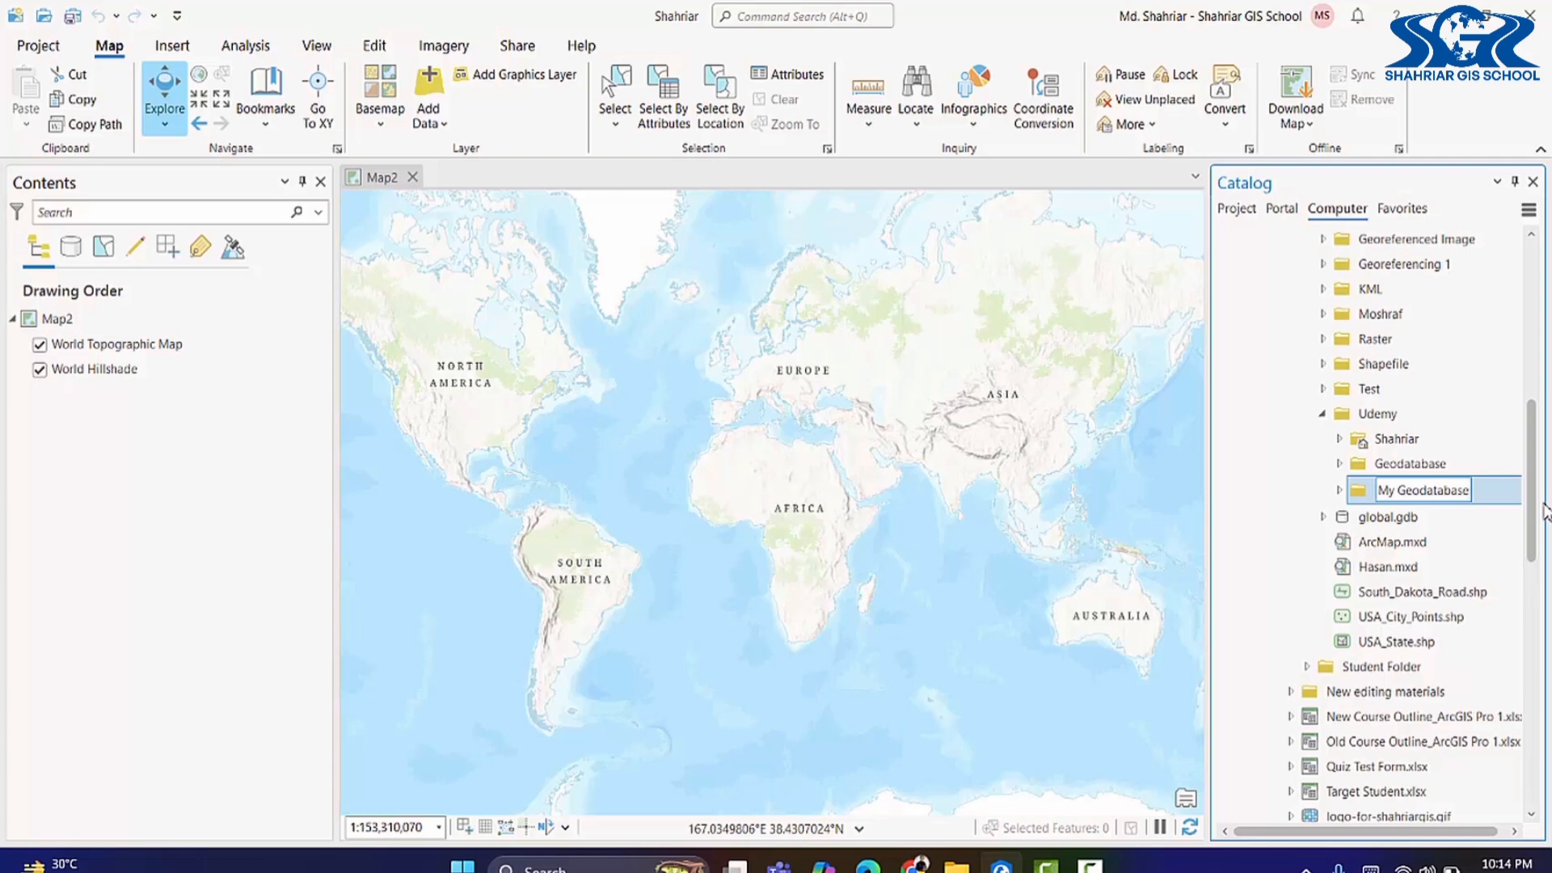
key(Return)
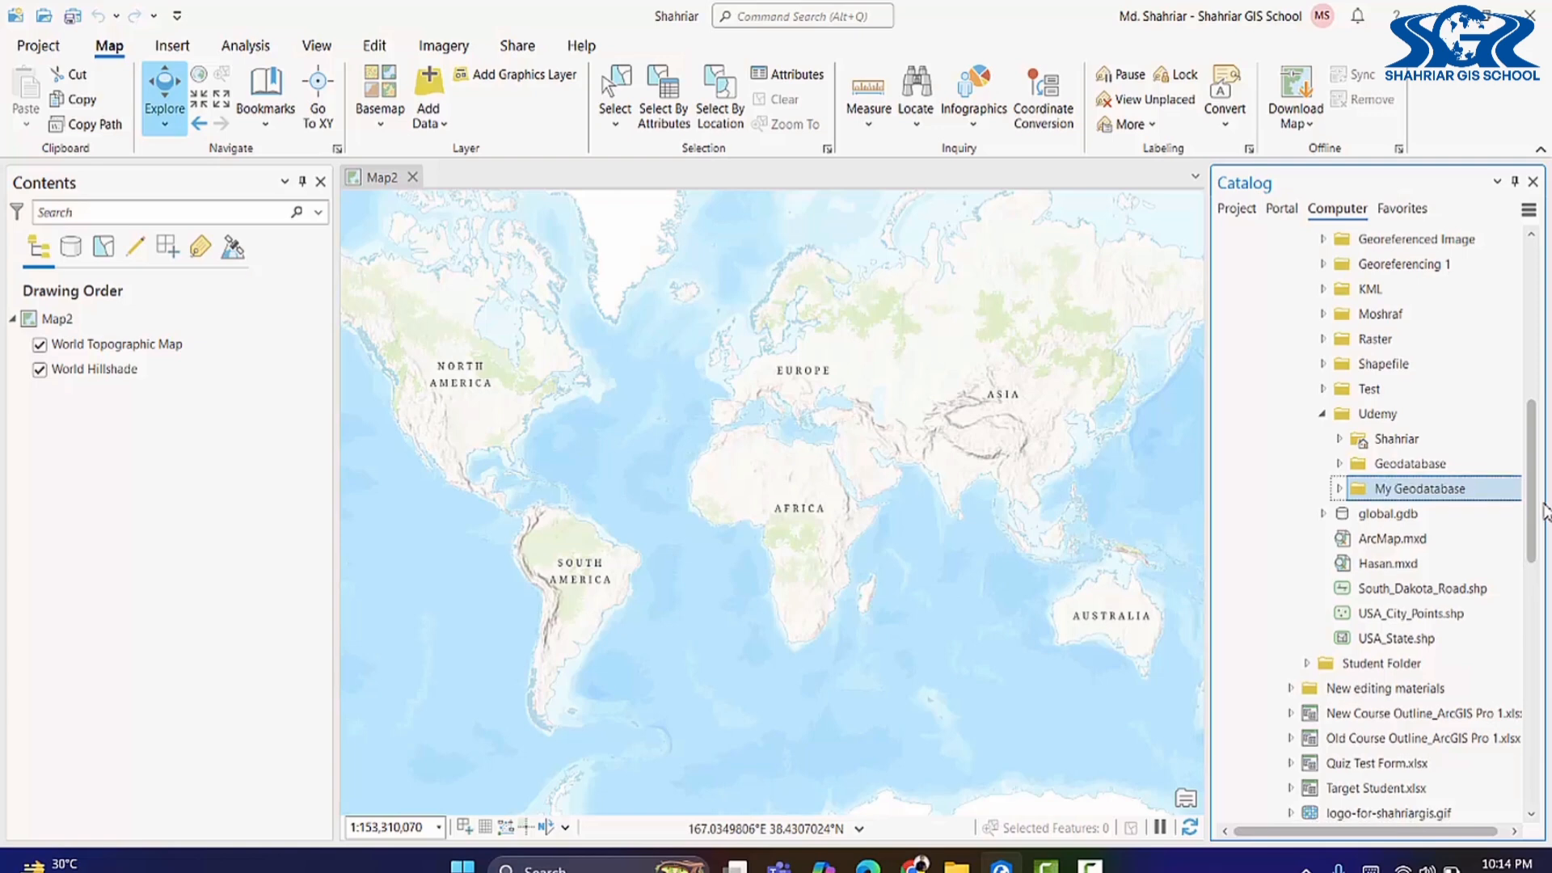
Step: Add a file geodatabase named New File Geodatabase.gdb to the My Geodatabase folder
right_click(1356, 497)
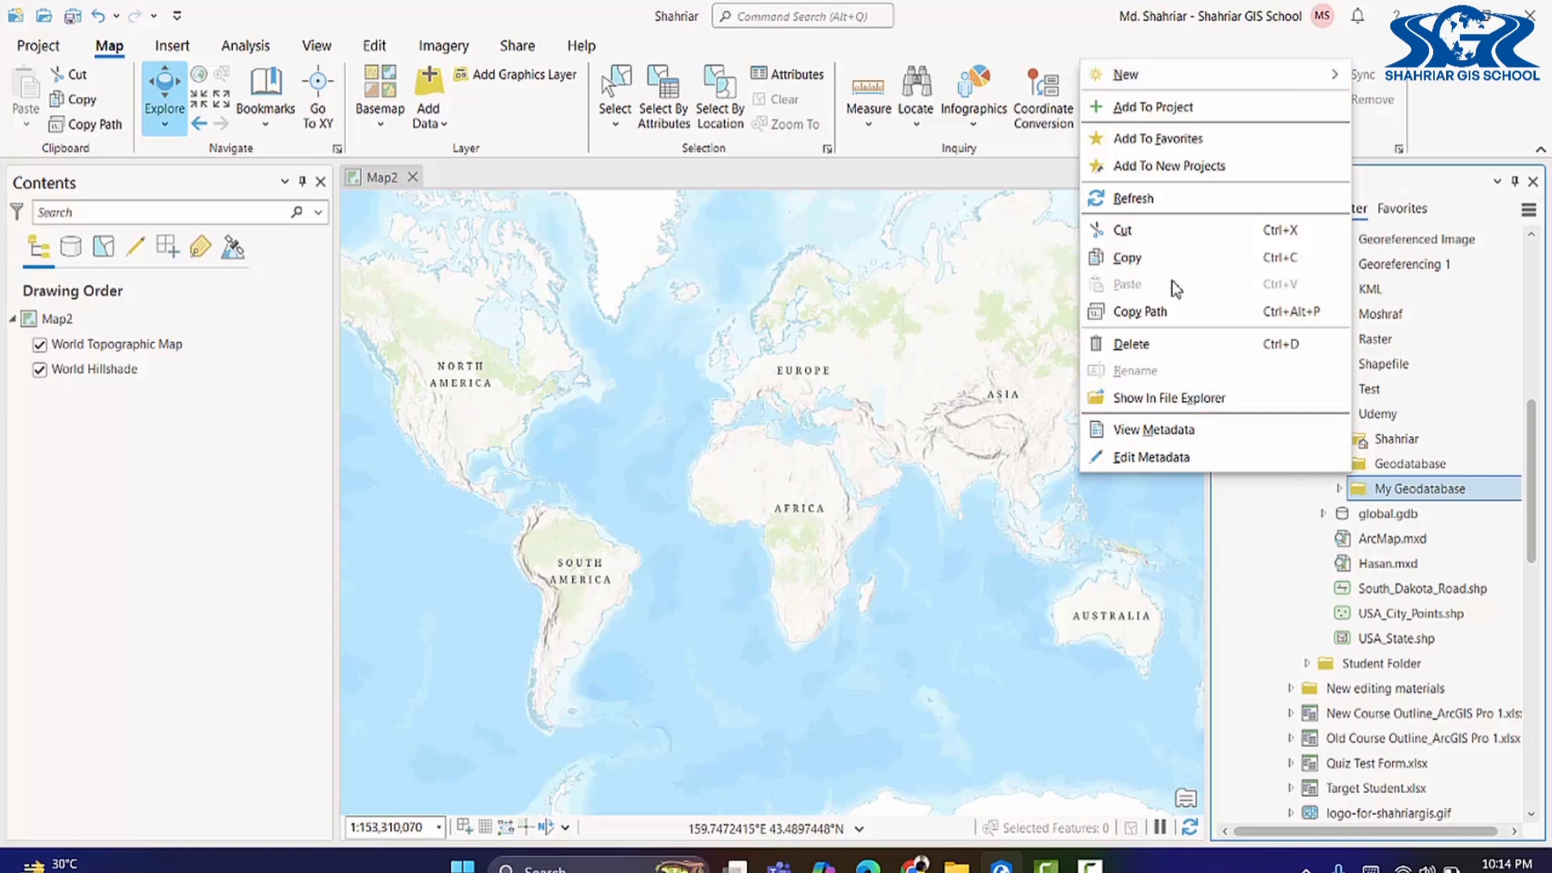
mouse_move(1165, 84)
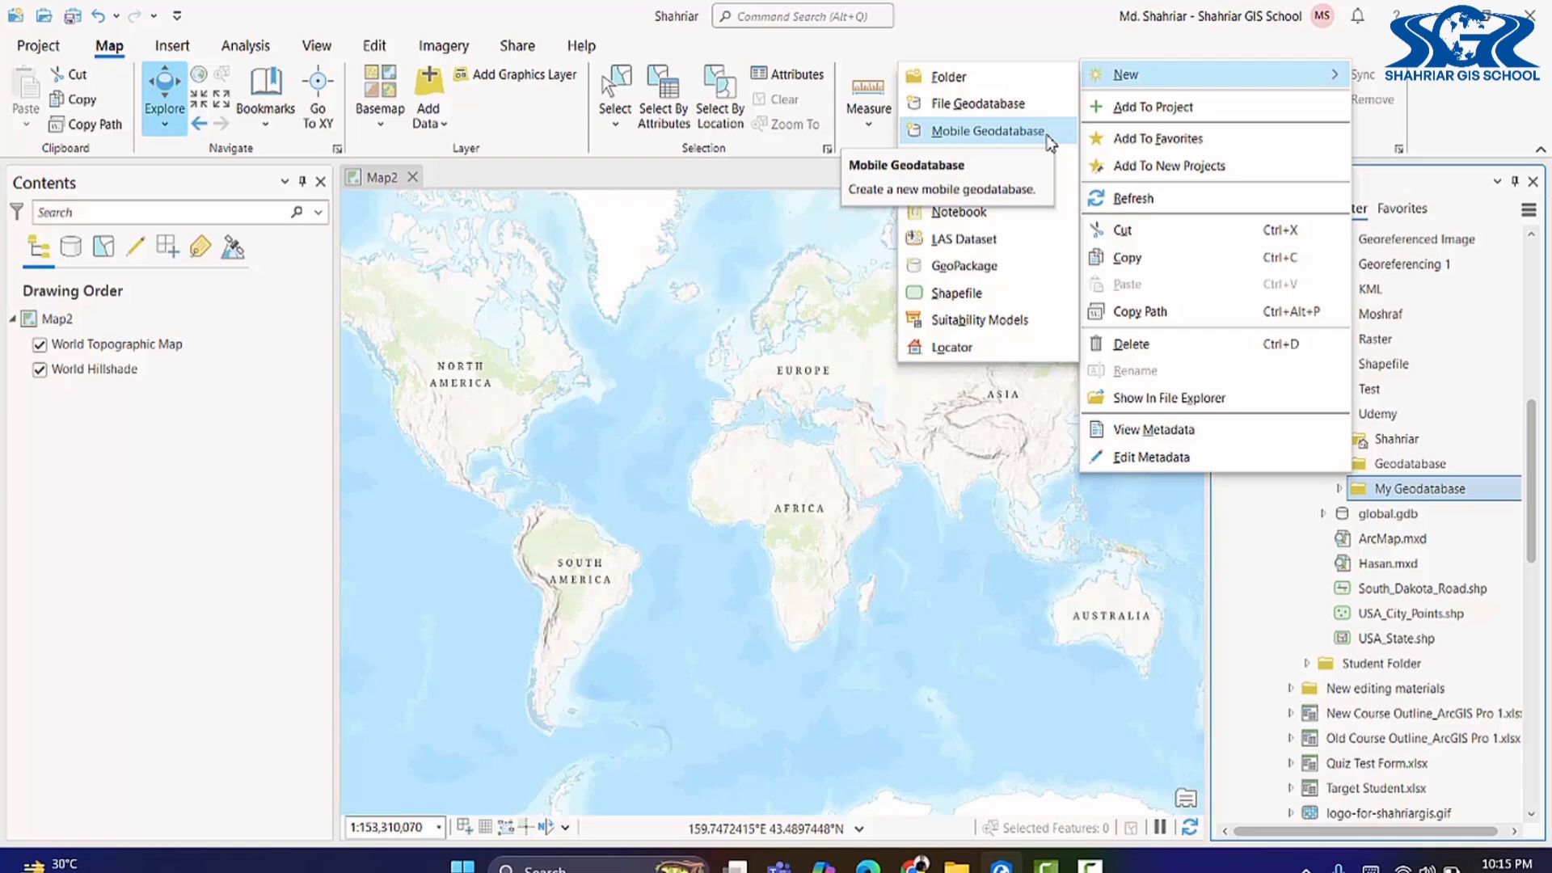
click(1010, 112)
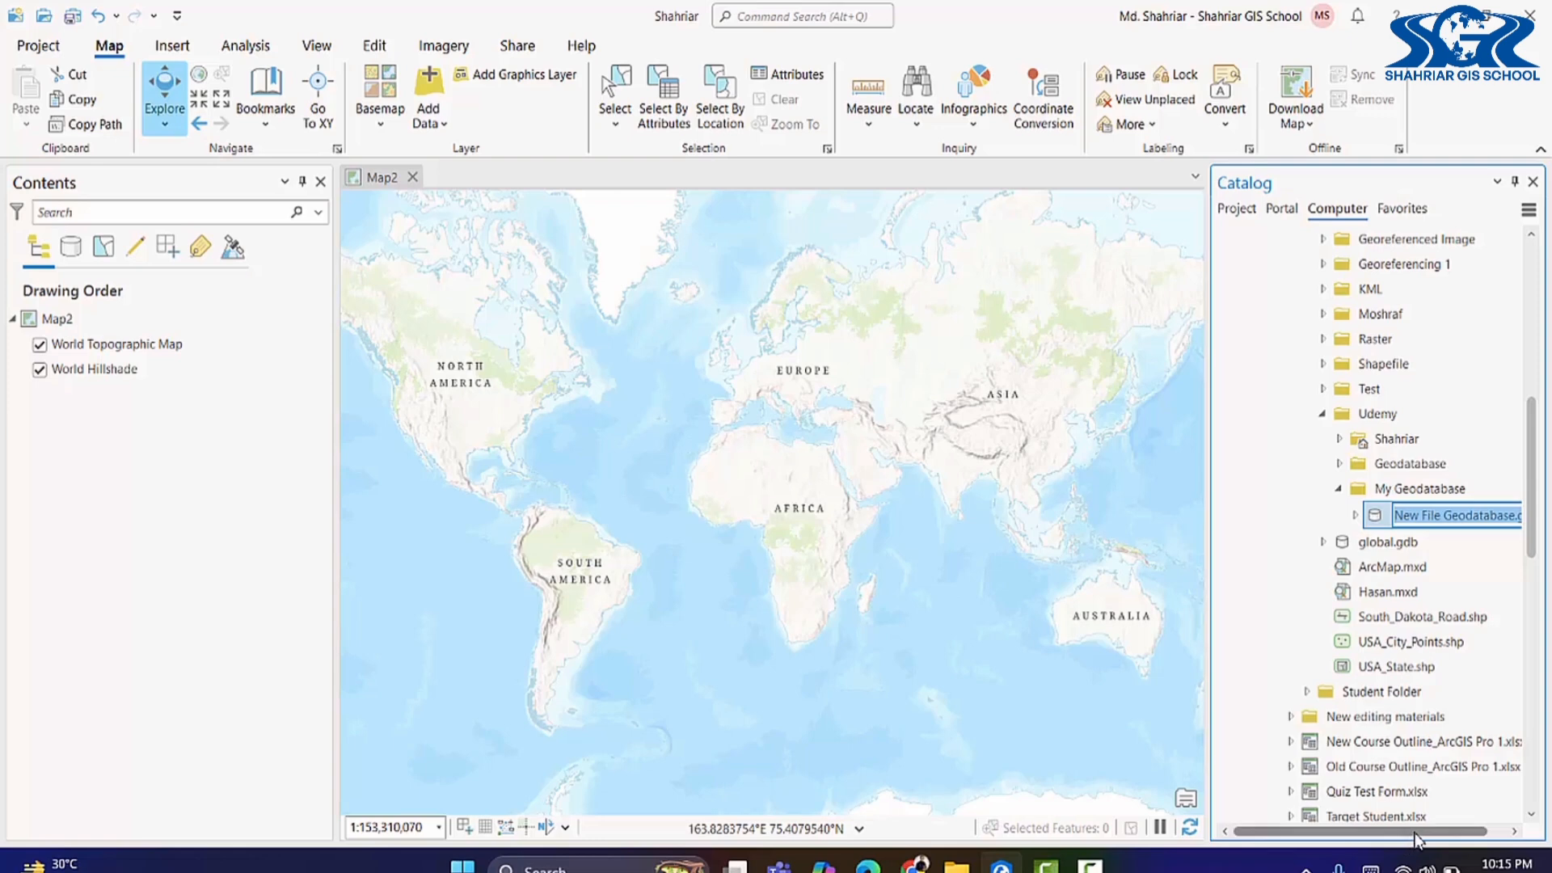
drag(1415, 835, 1431, 835)
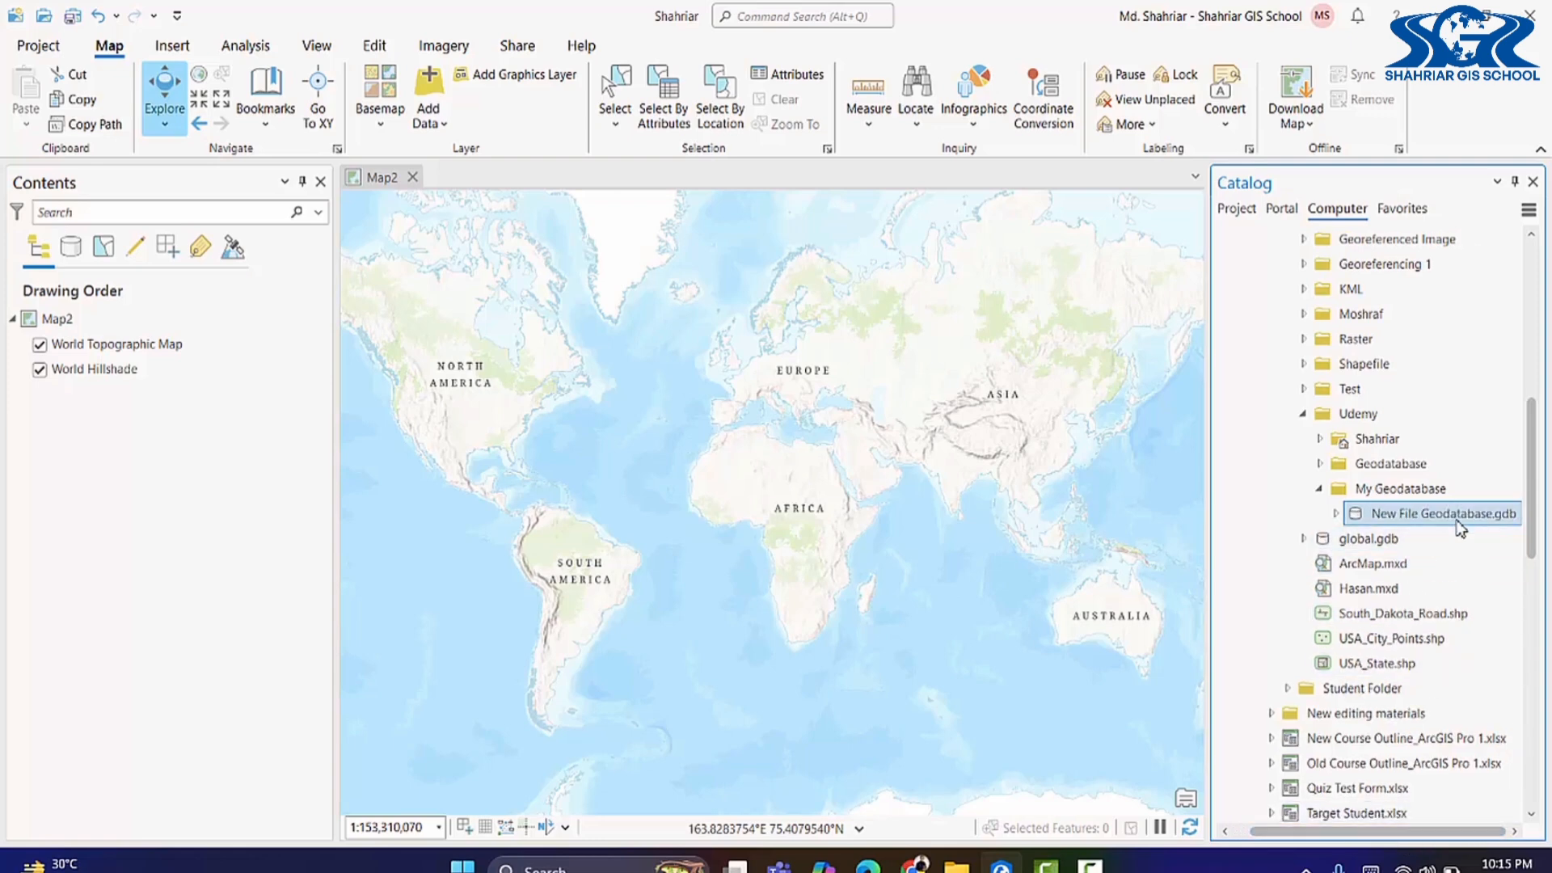
mouse_move(1460, 527)
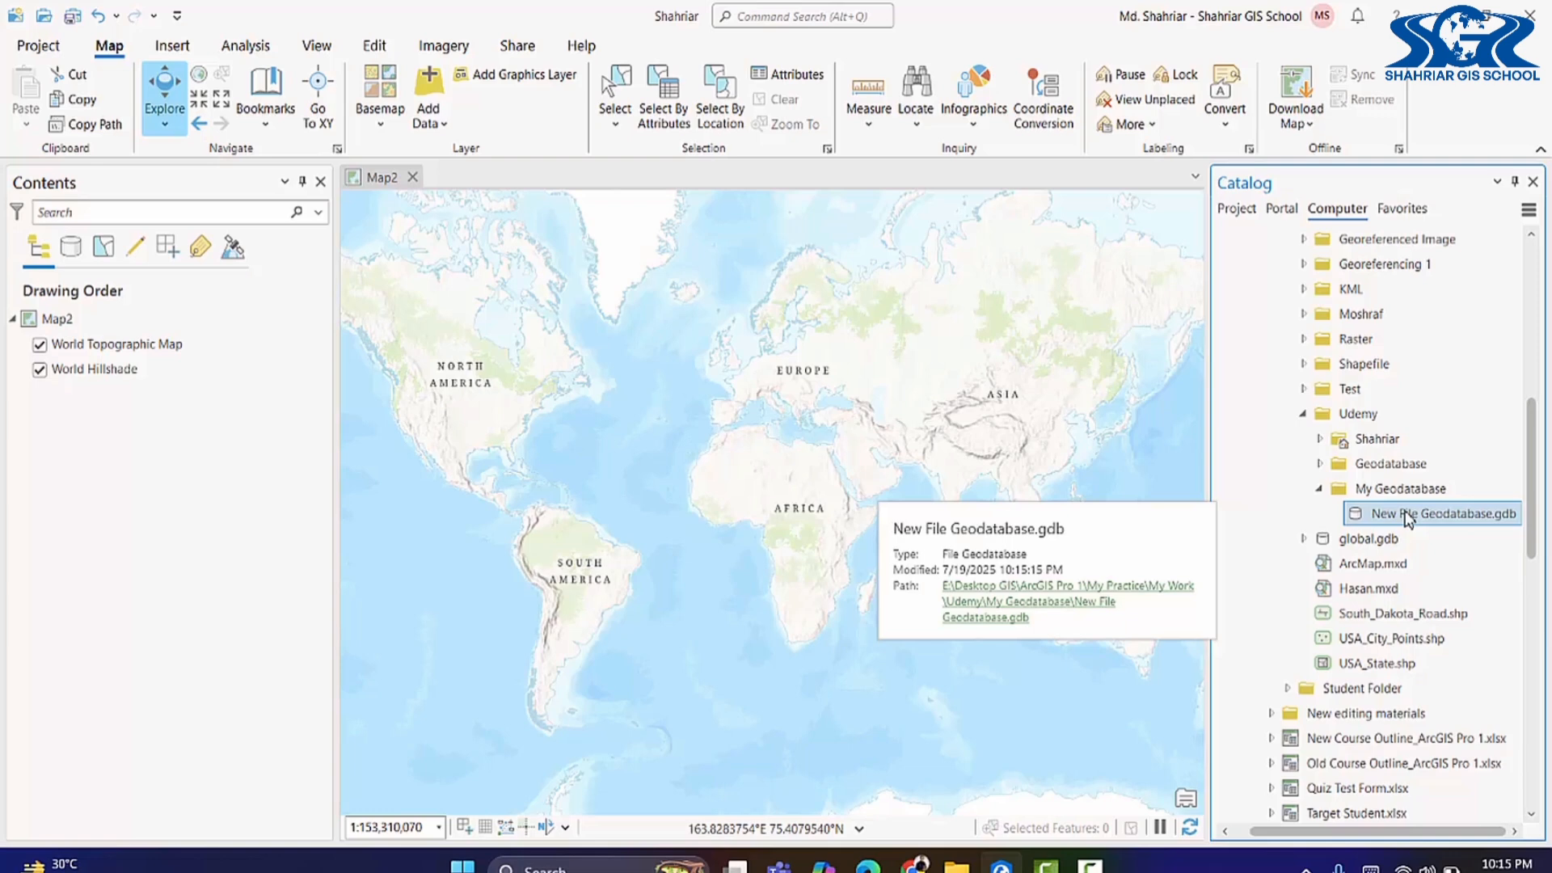
Step: Rename New File Geodatabase.gdb, replacing 'New' with the author's name
click(1408, 518)
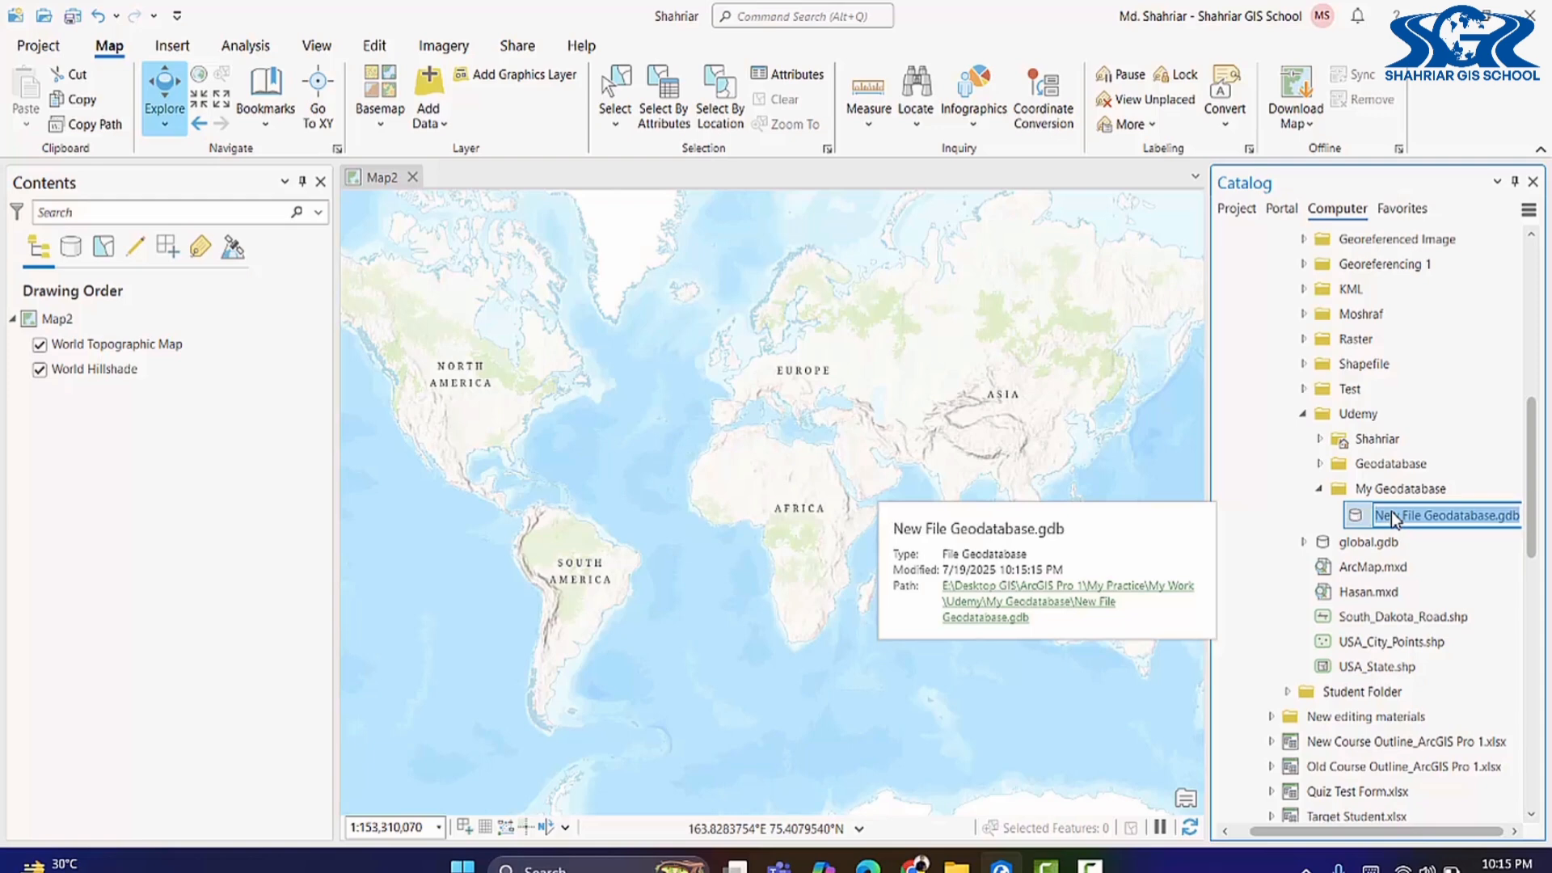
click(1402, 517)
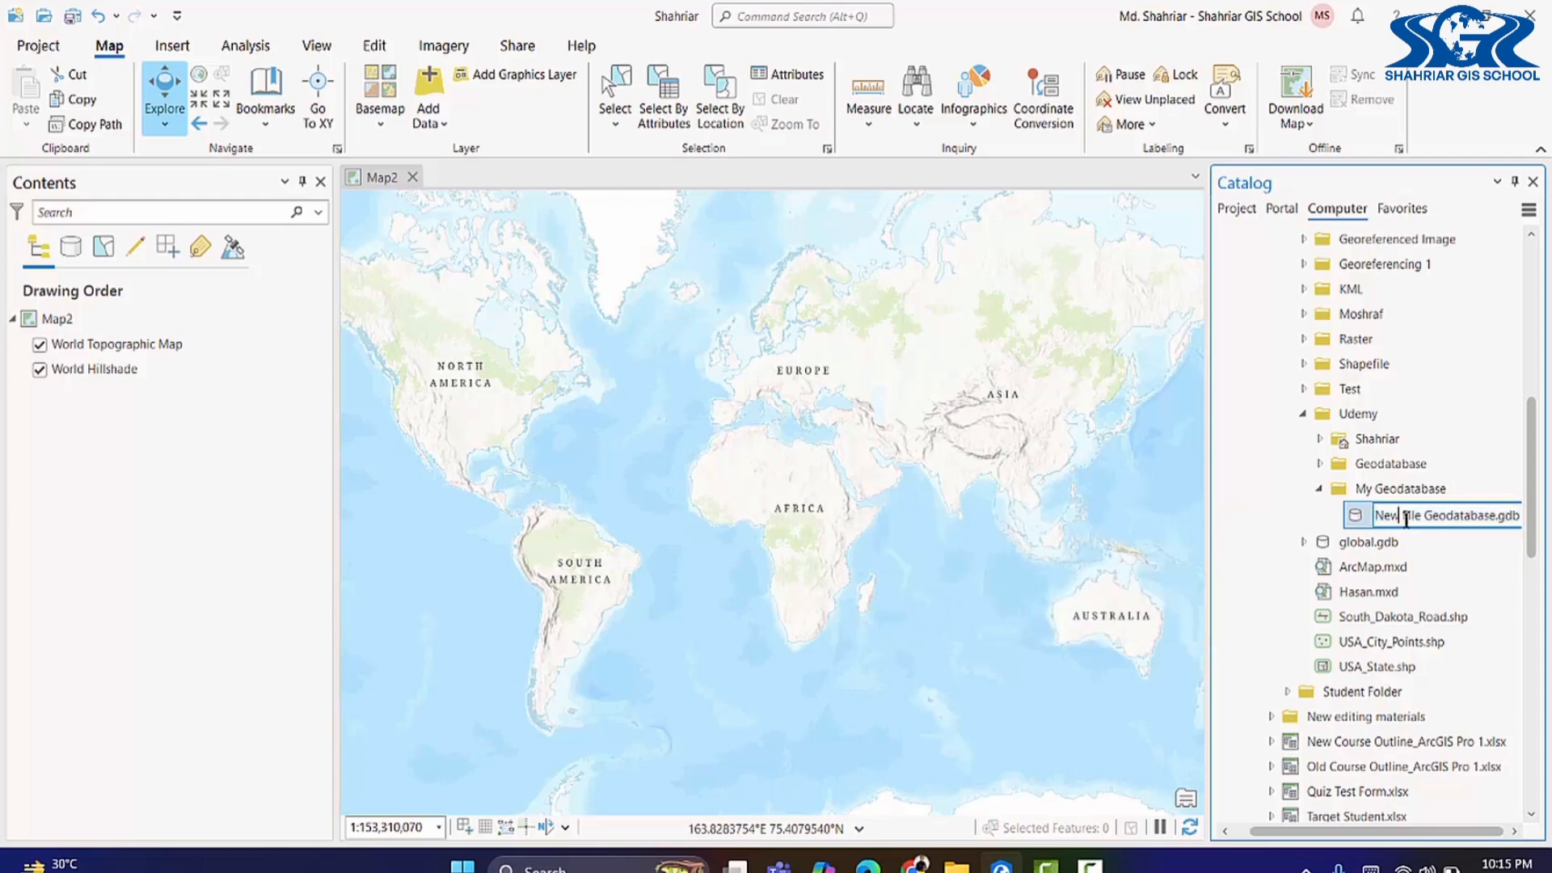
key(BackSpace)
key(BackSpace)
key(BackSpace)
key(BackSpace)
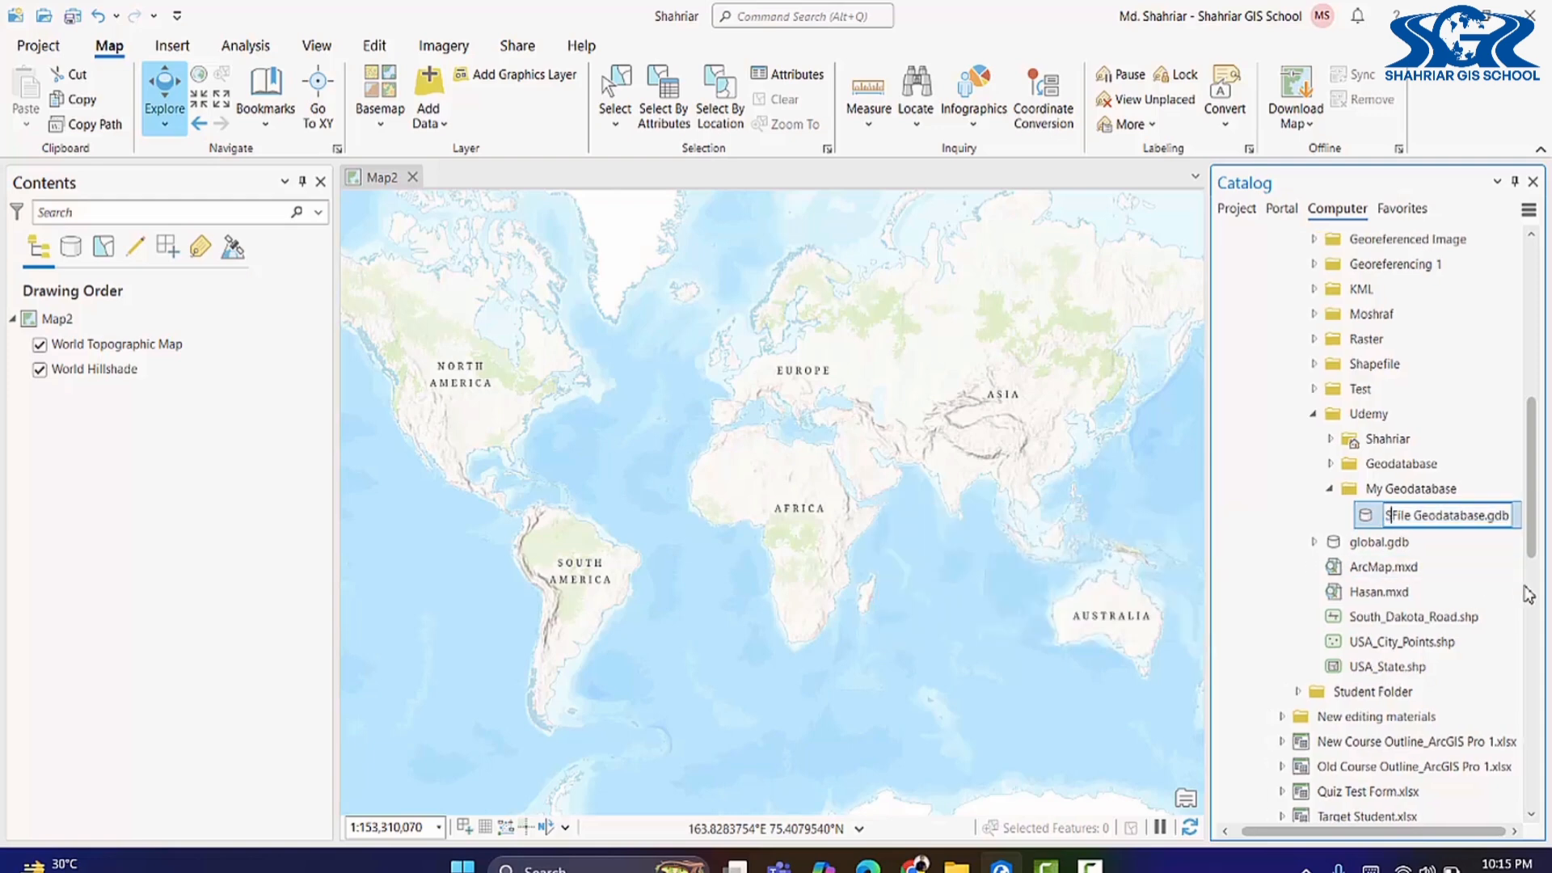
text(Shahriar)
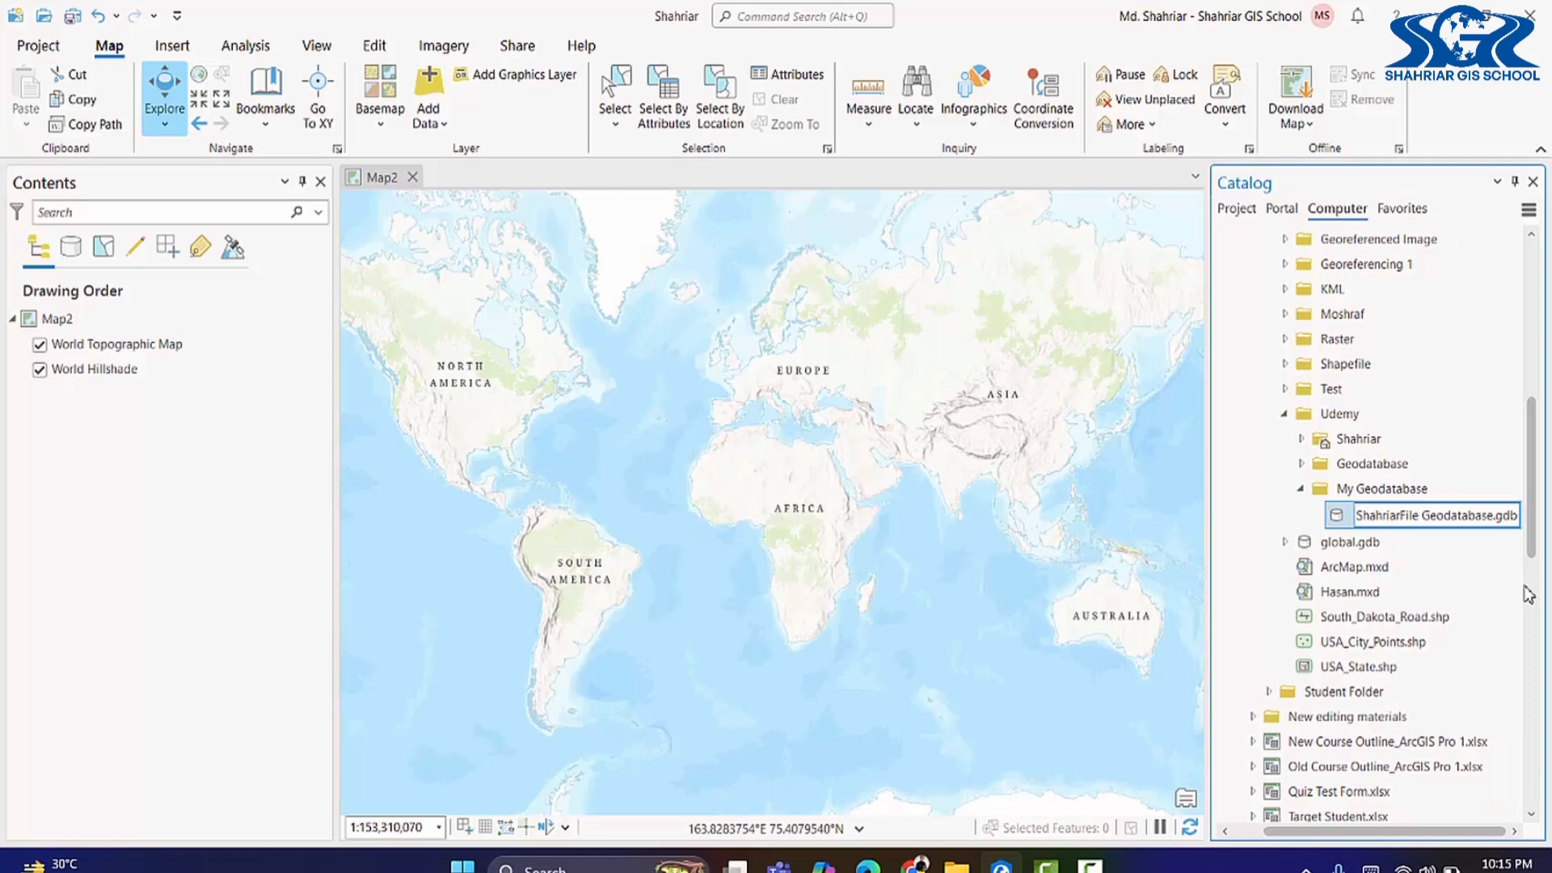
key(Return)
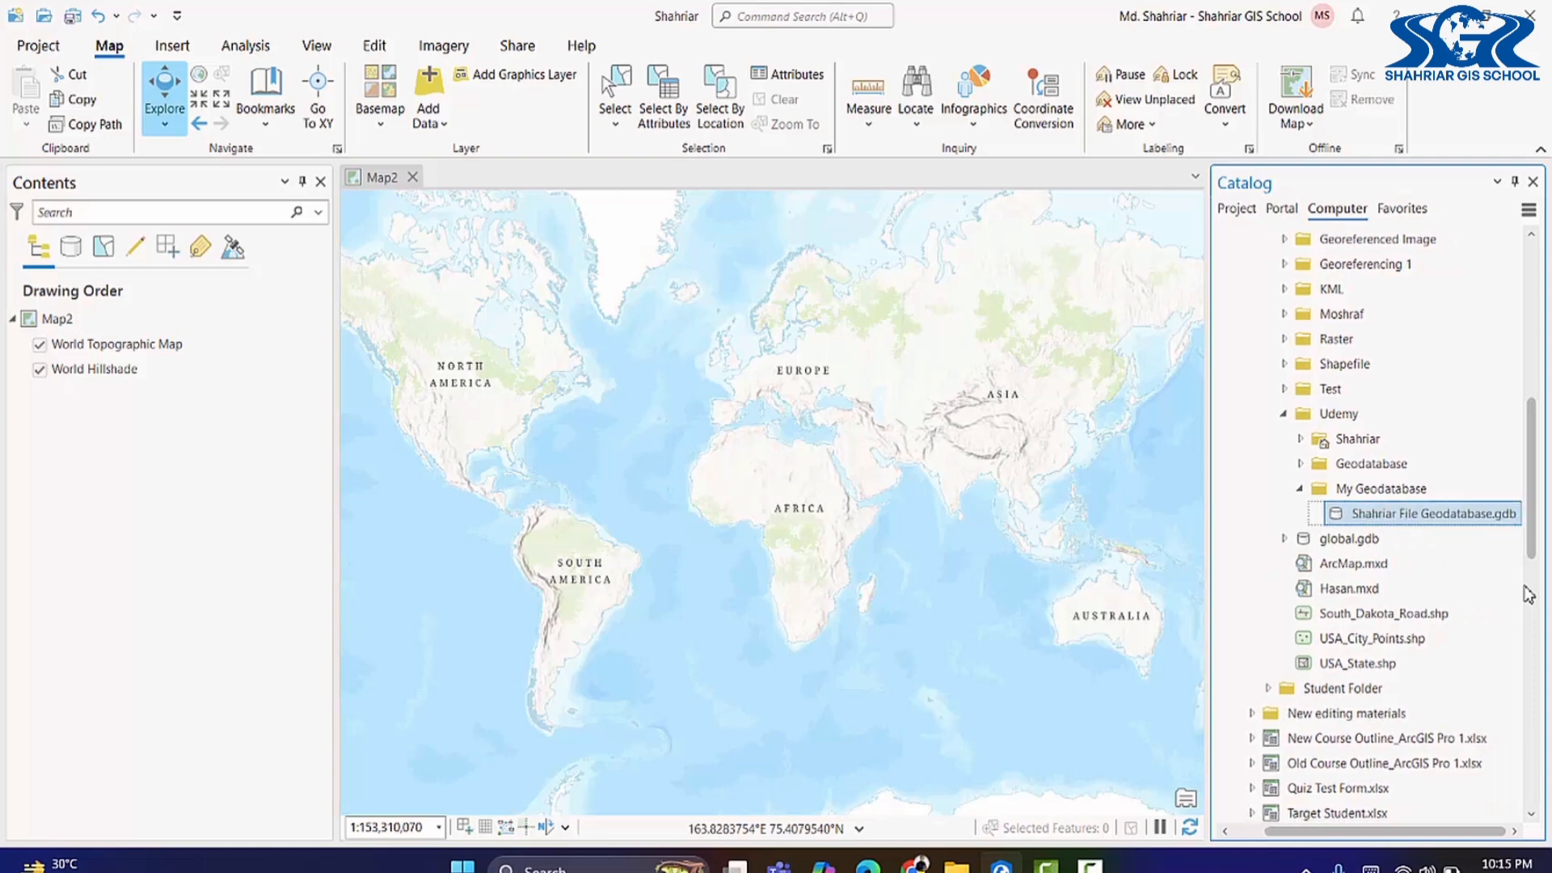
Step: Start a new feature class in the renamed file geodatabase, reaching the Define page
right_click(1395, 516)
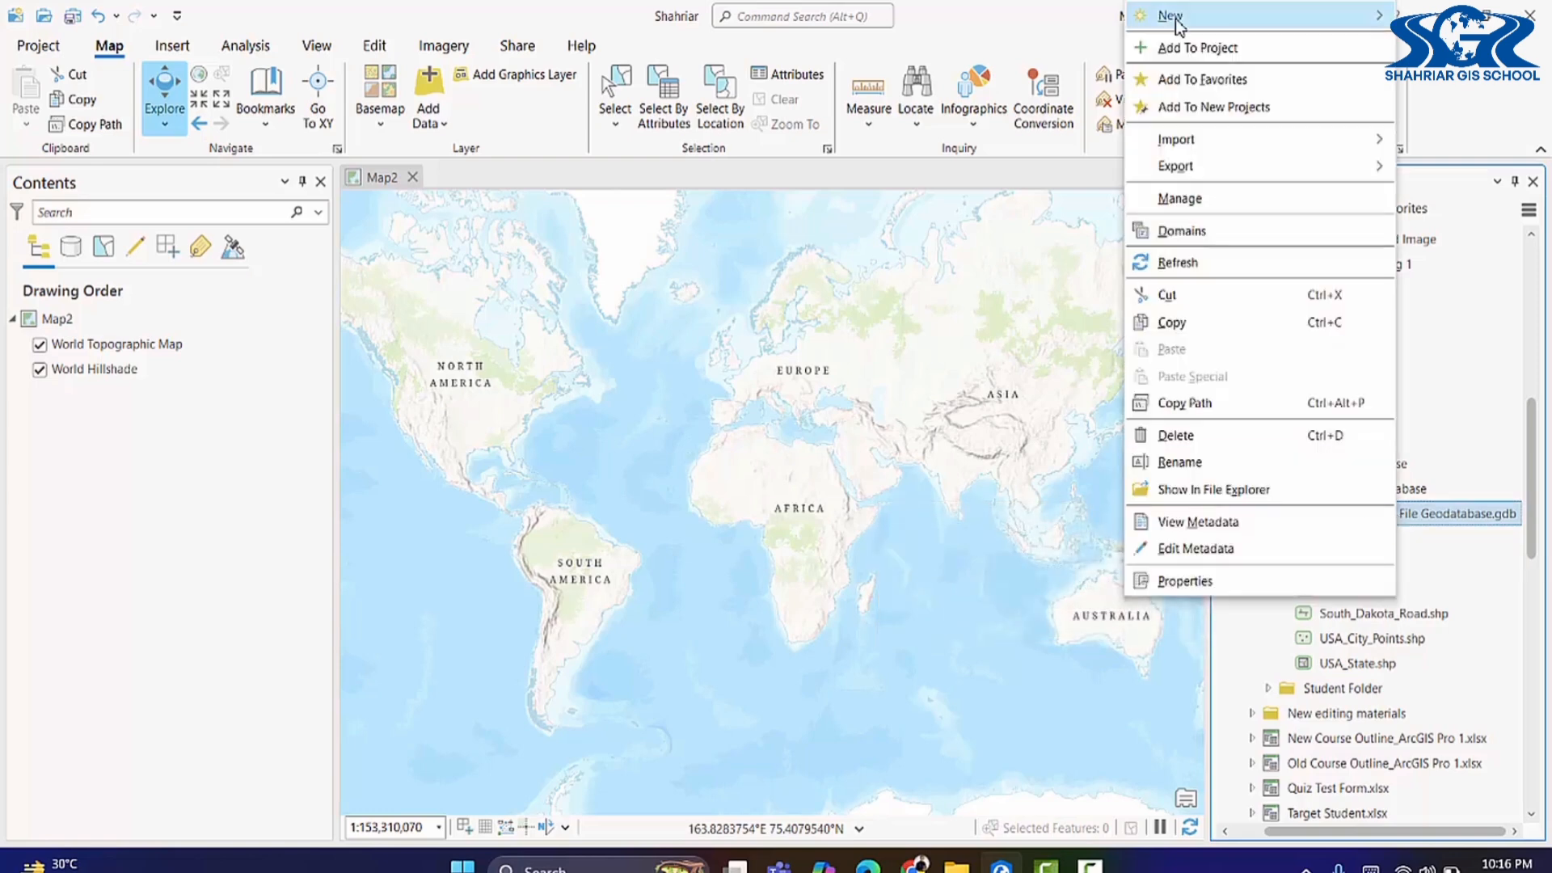
mouse_move(1176, 23)
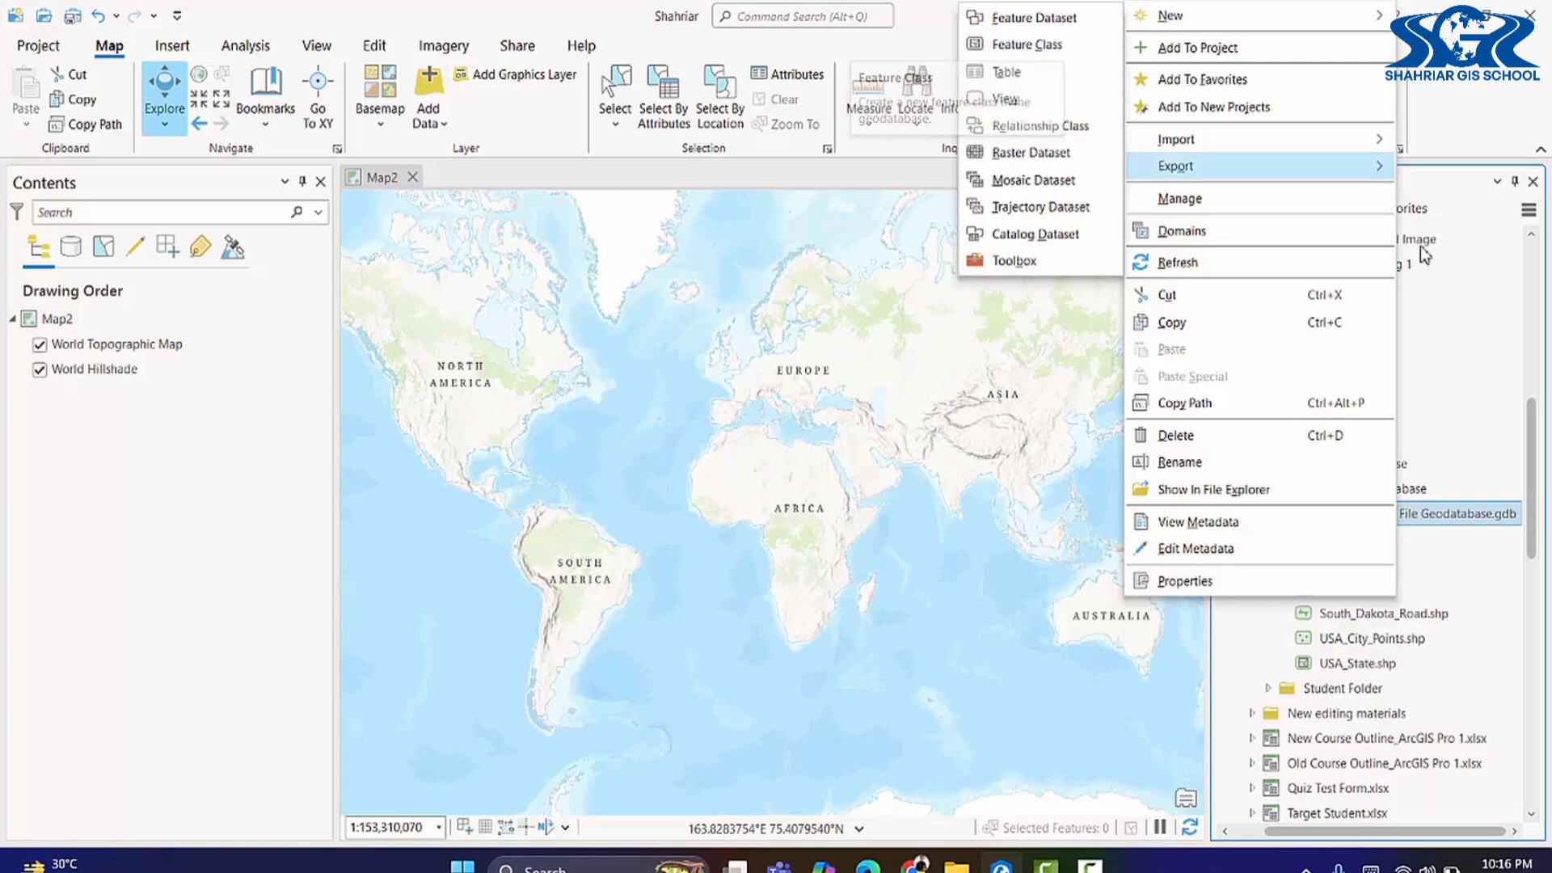
click(1433, 518)
right_click(1433, 517)
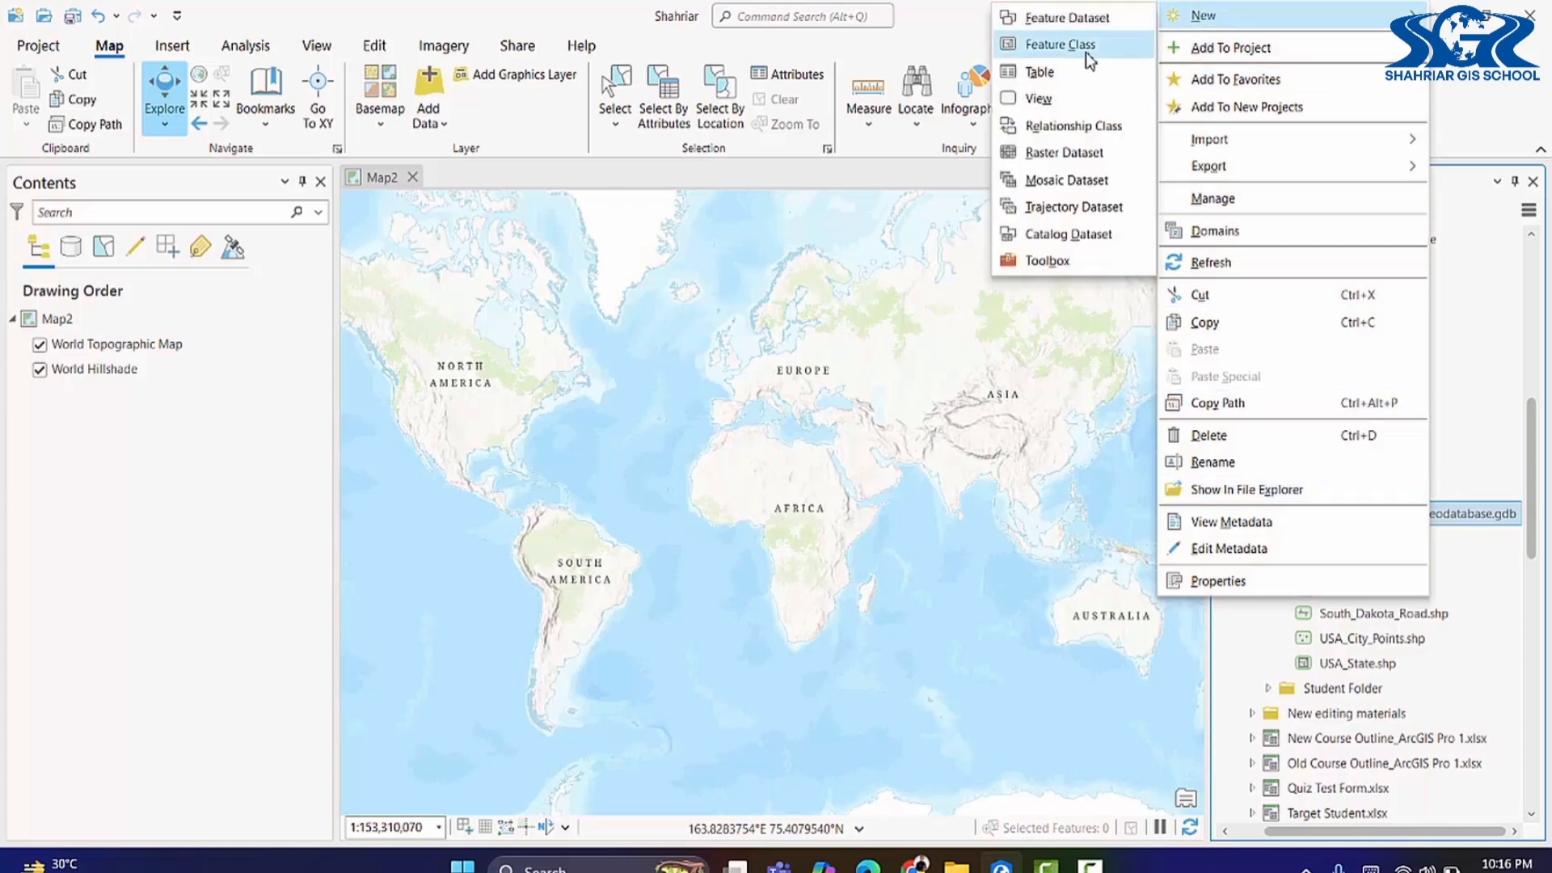
click(1089, 55)
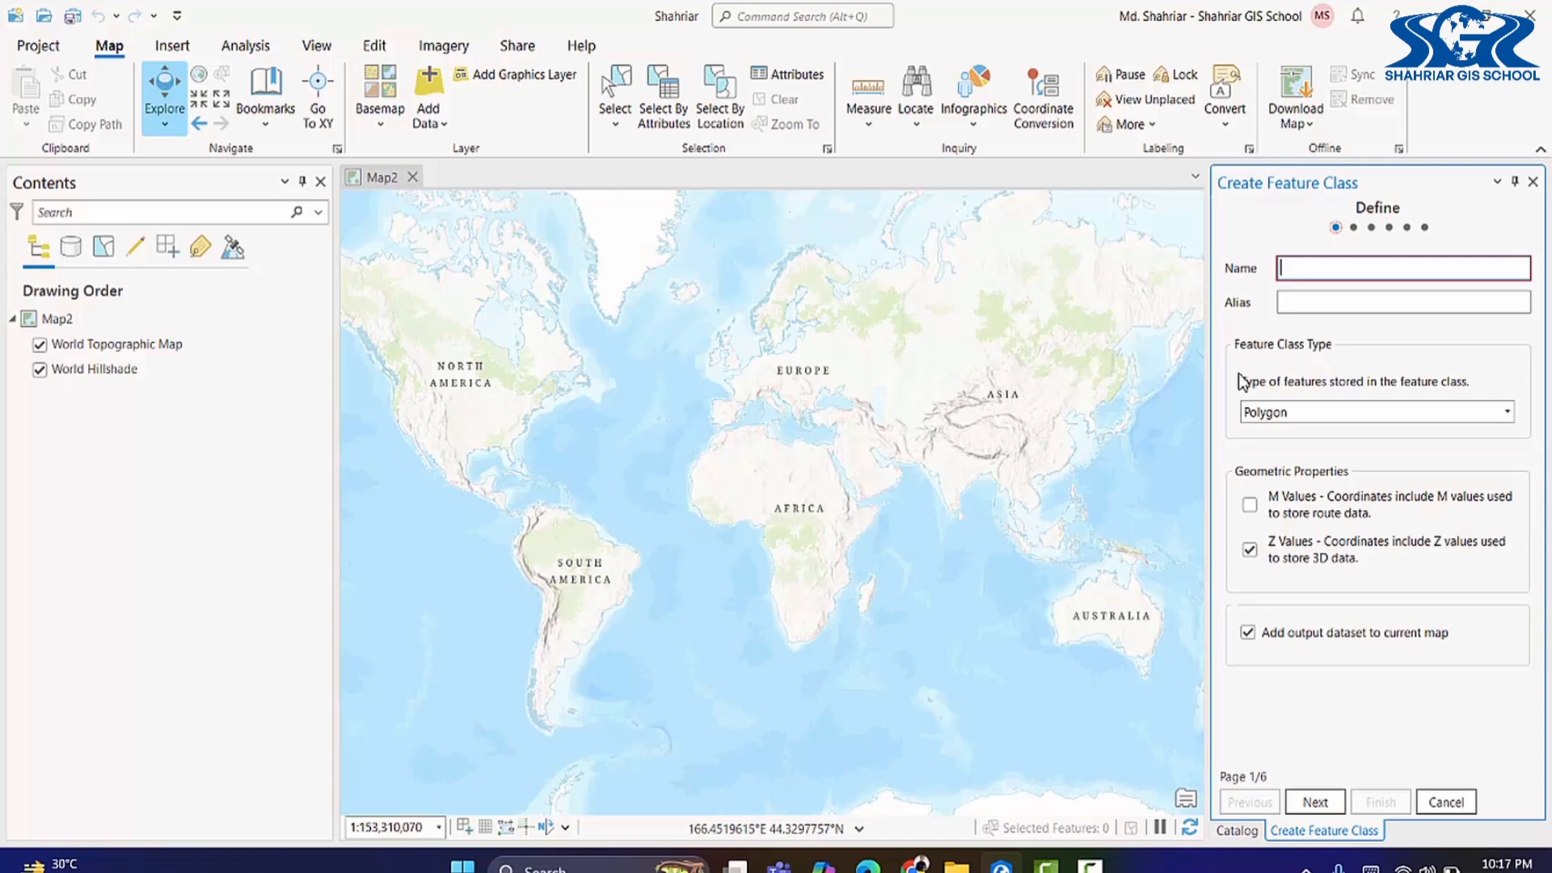
Step: Define a Polygon feature class with name and alias both set to Building
text(Building)
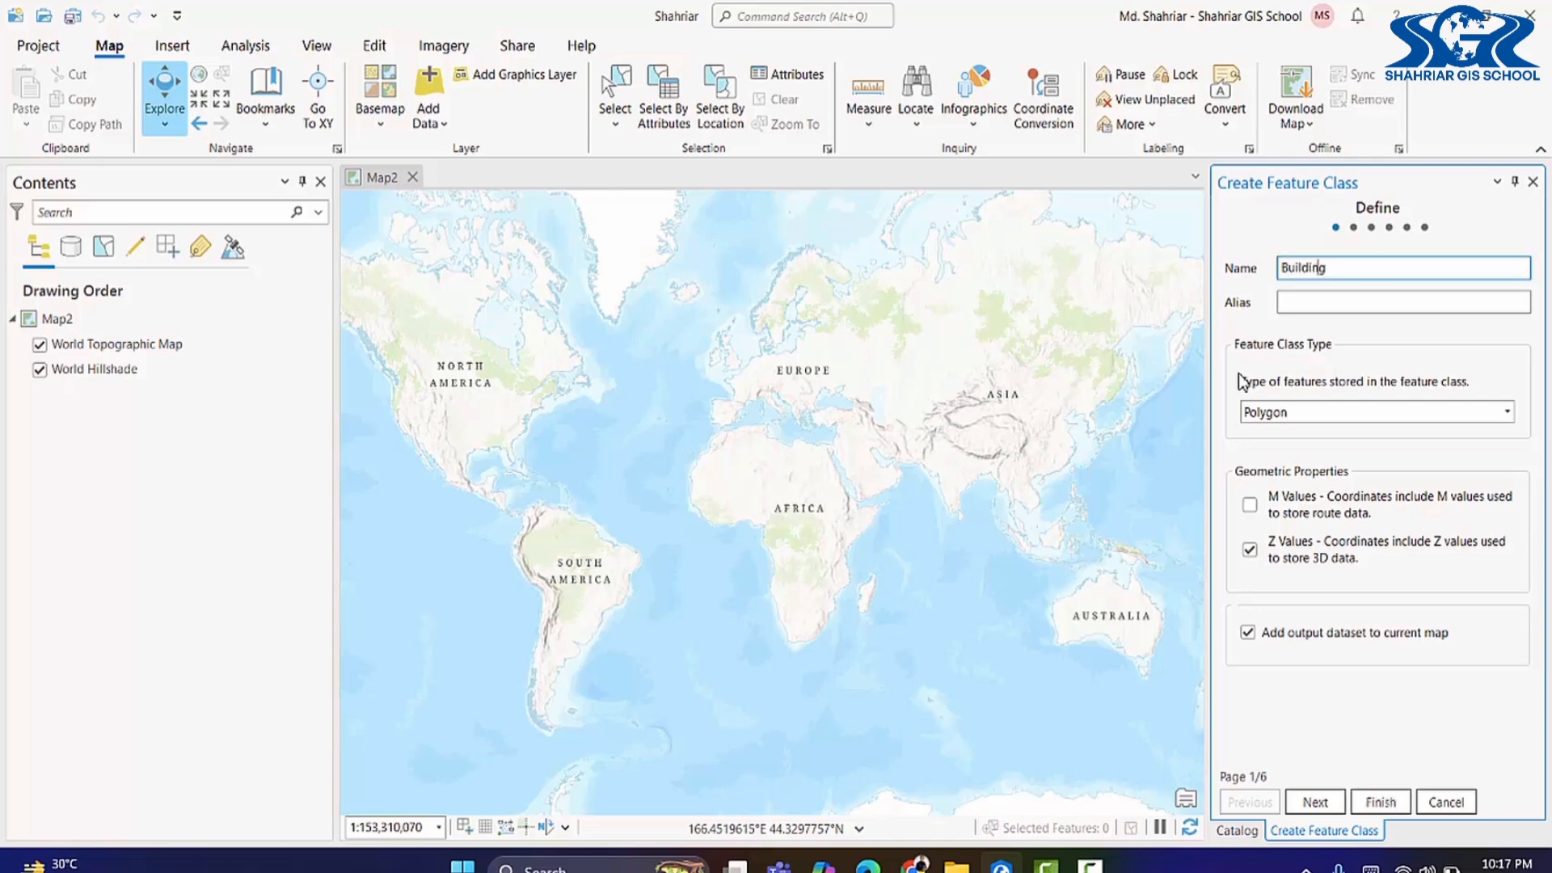
click(1335, 304)
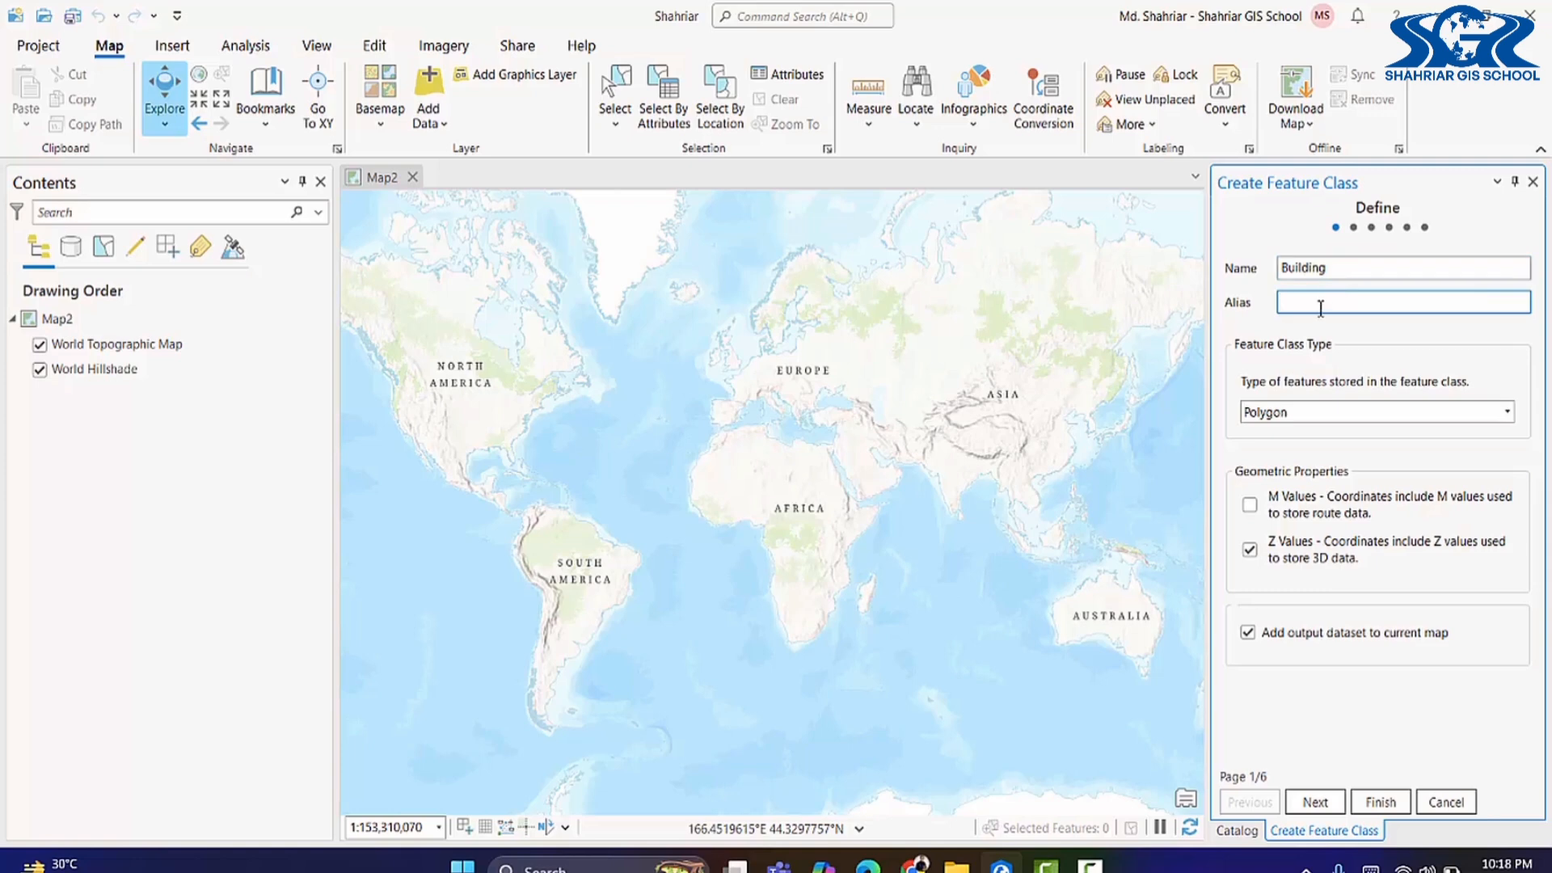
double_click(1350, 267)
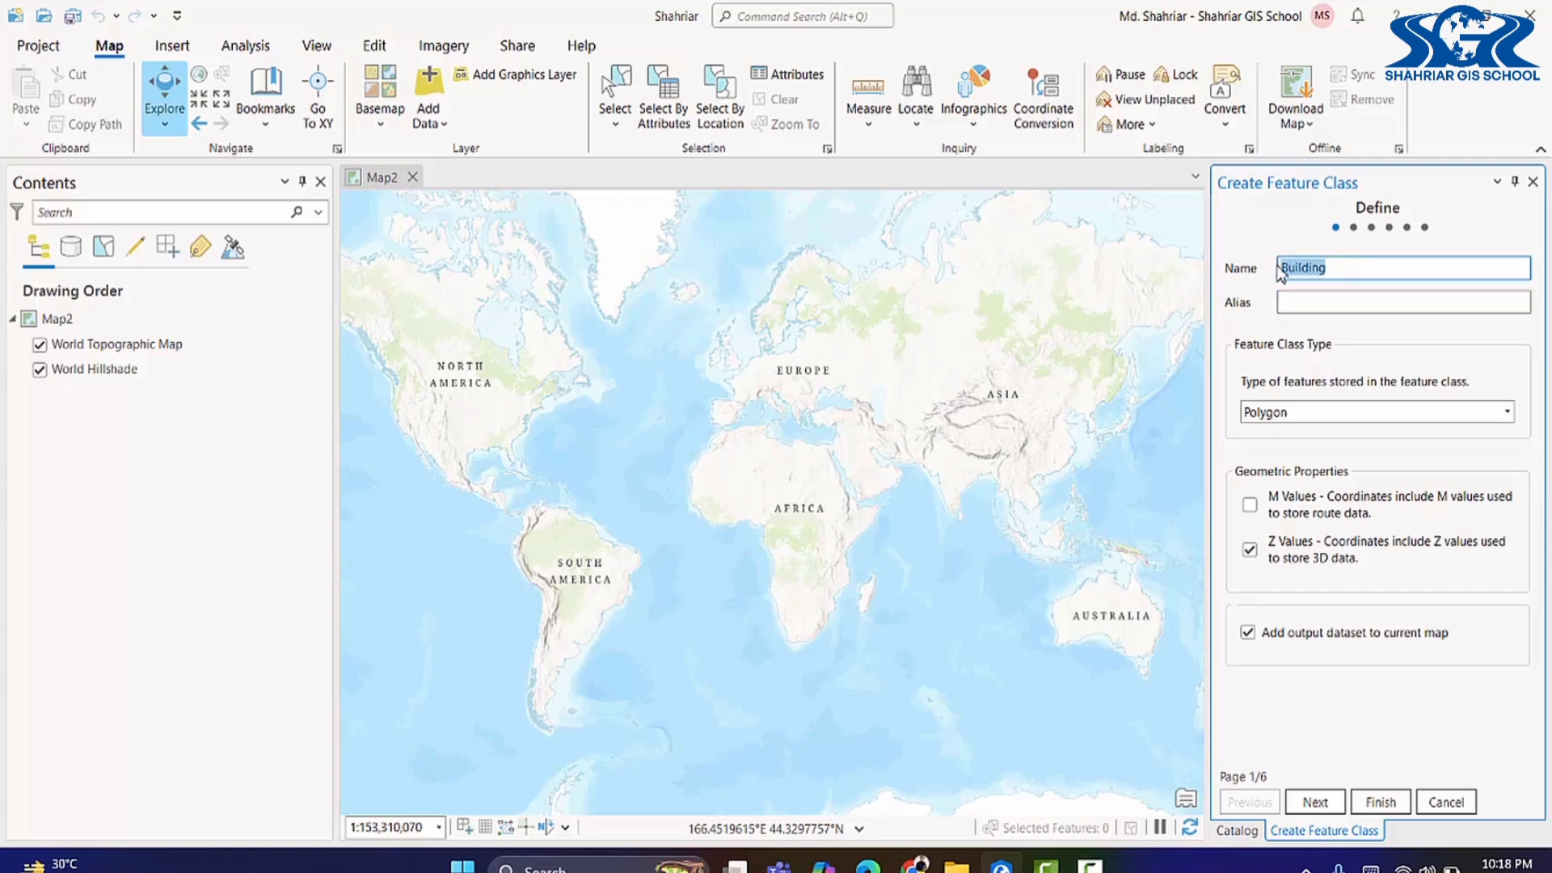
click(1334, 301)
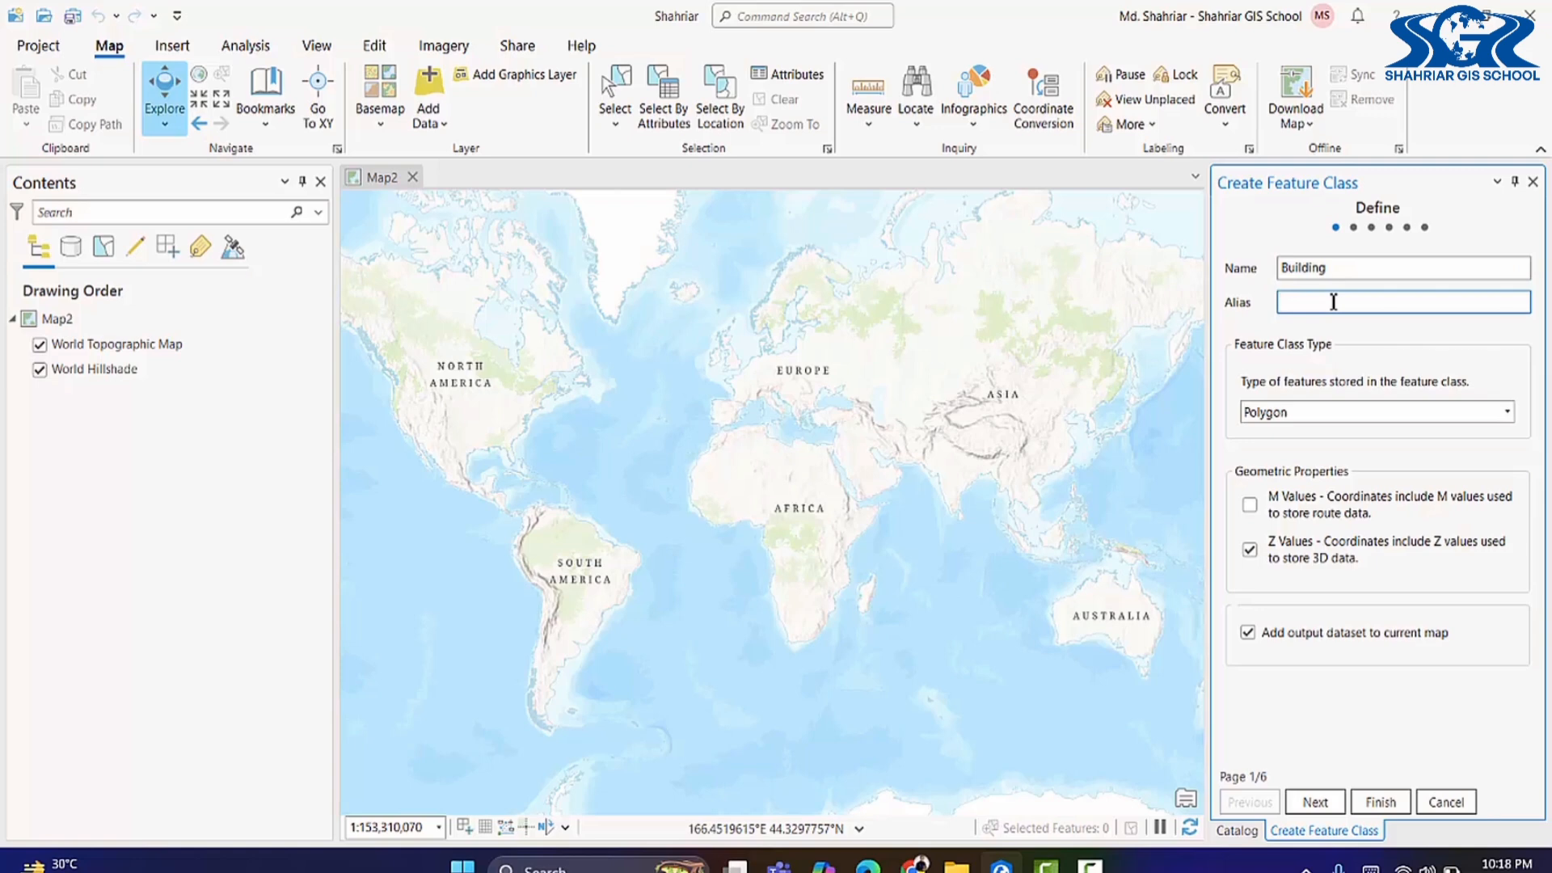
key(ctrl+v)
click(1508, 414)
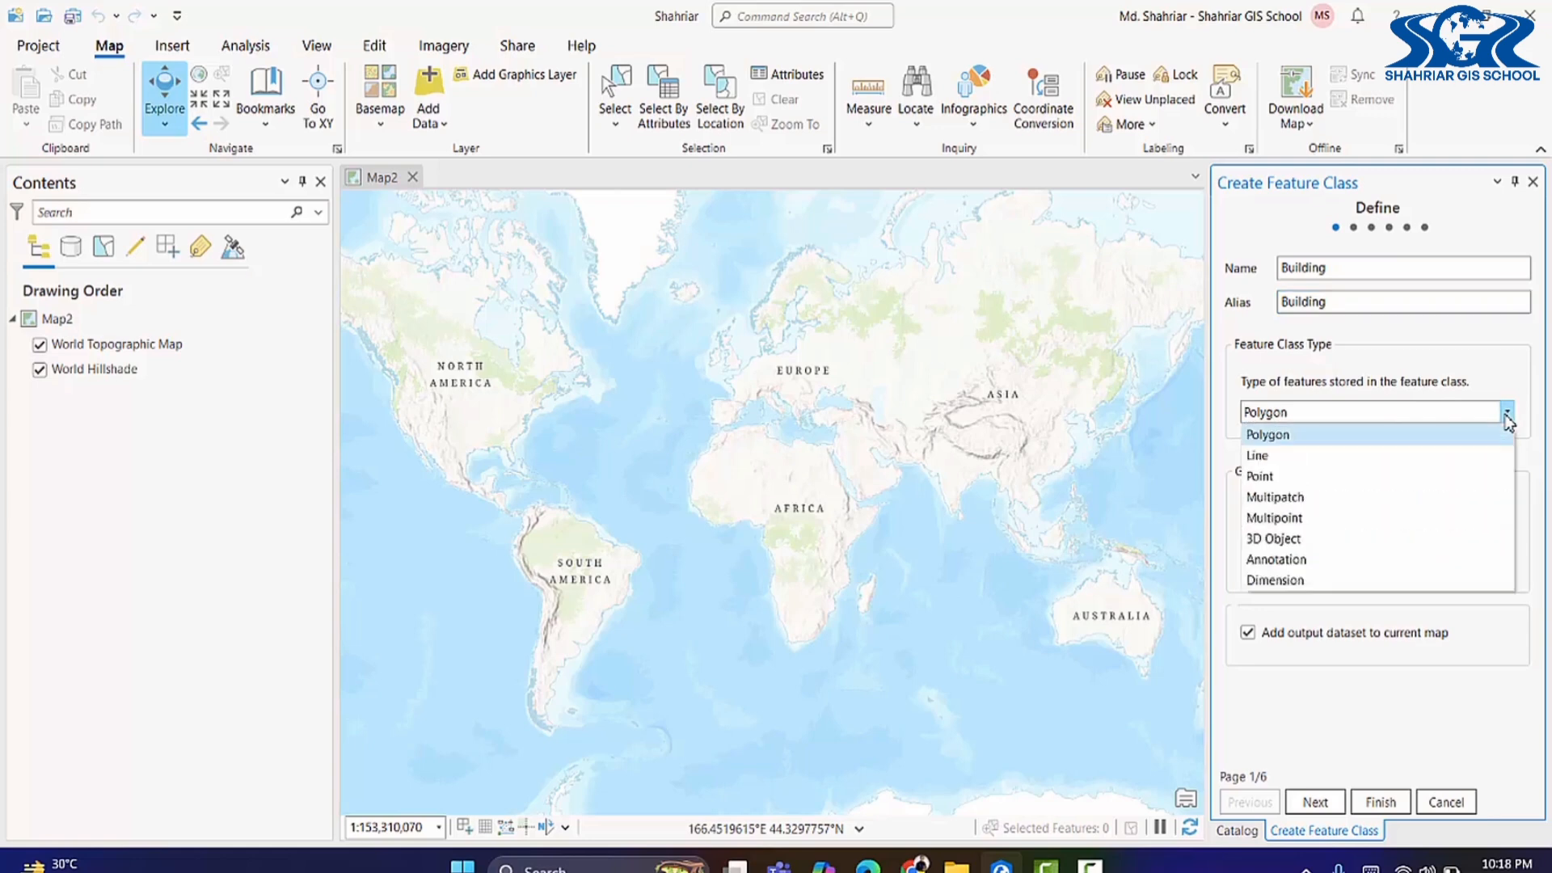
click(1449, 438)
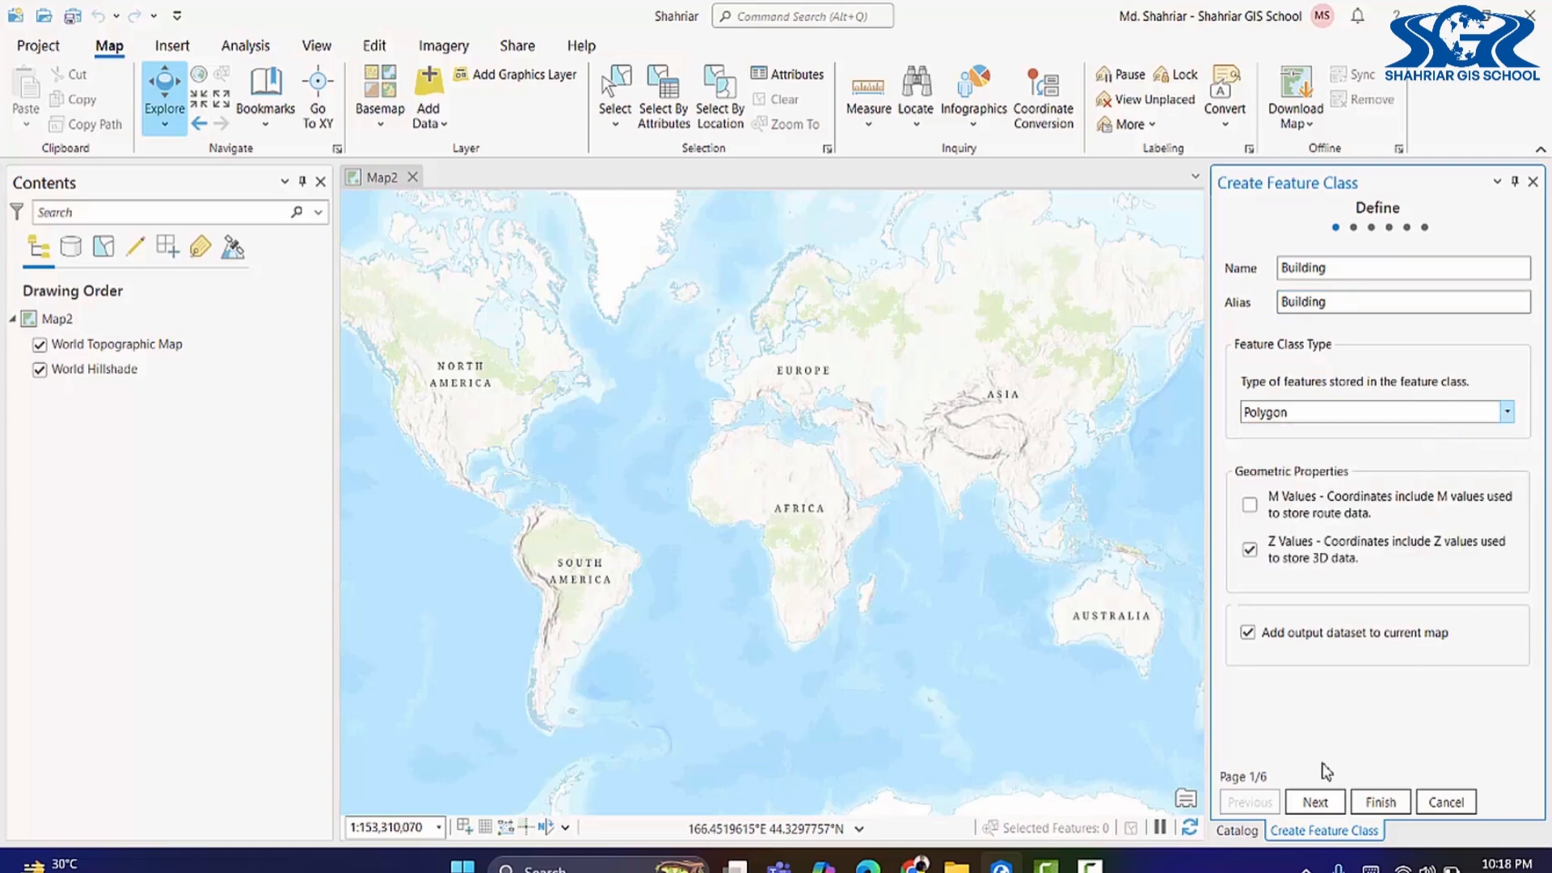
click(1322, 805)
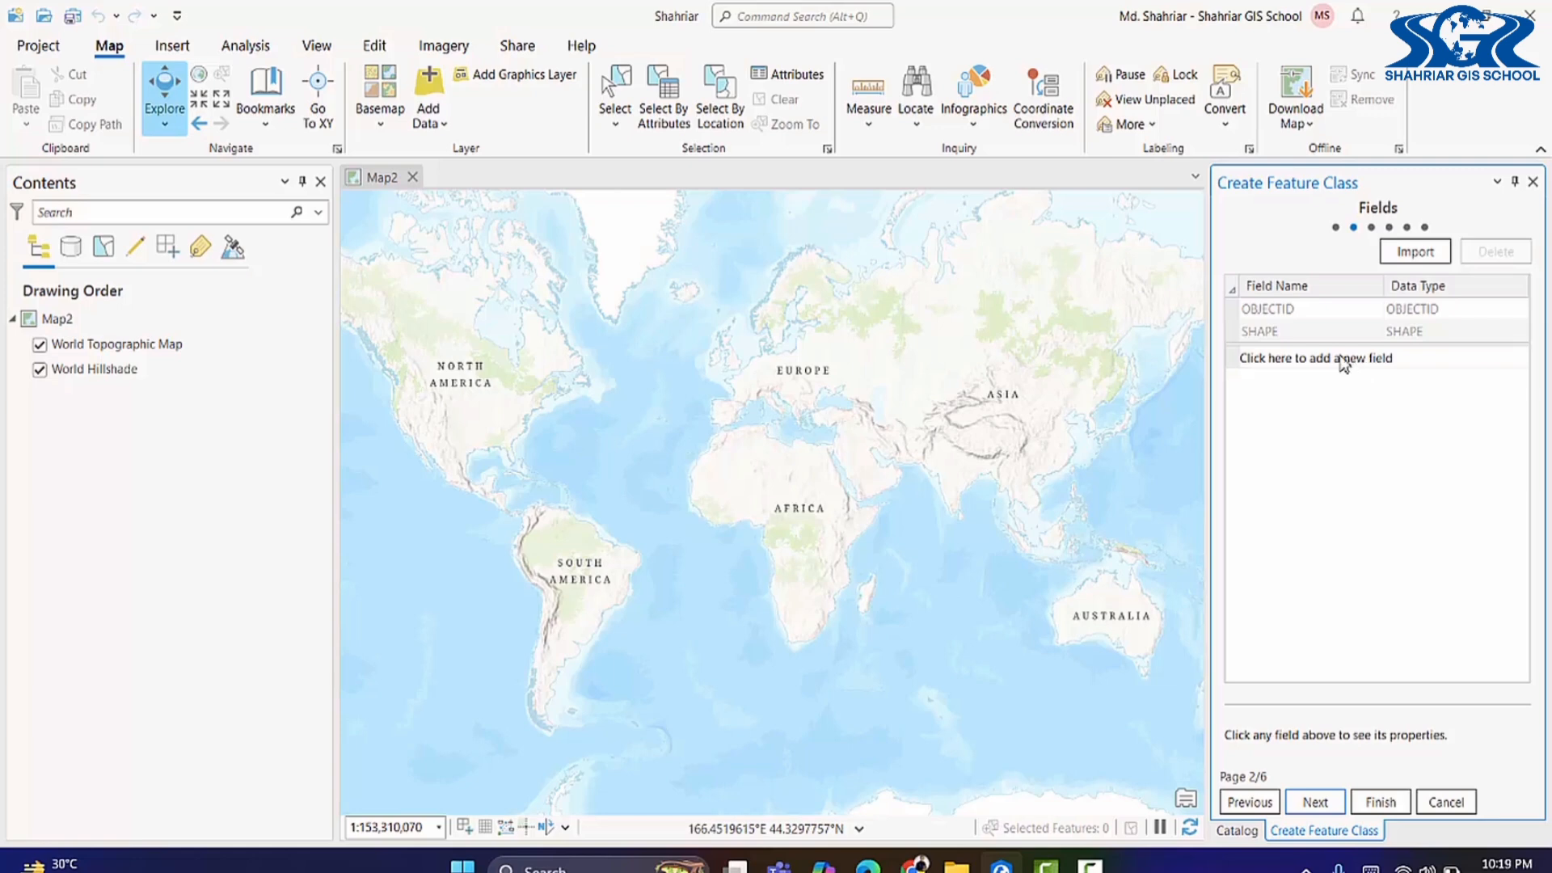
Step: Add two Text fields, Name and Type, to the Building feature class
click(1306, 359)
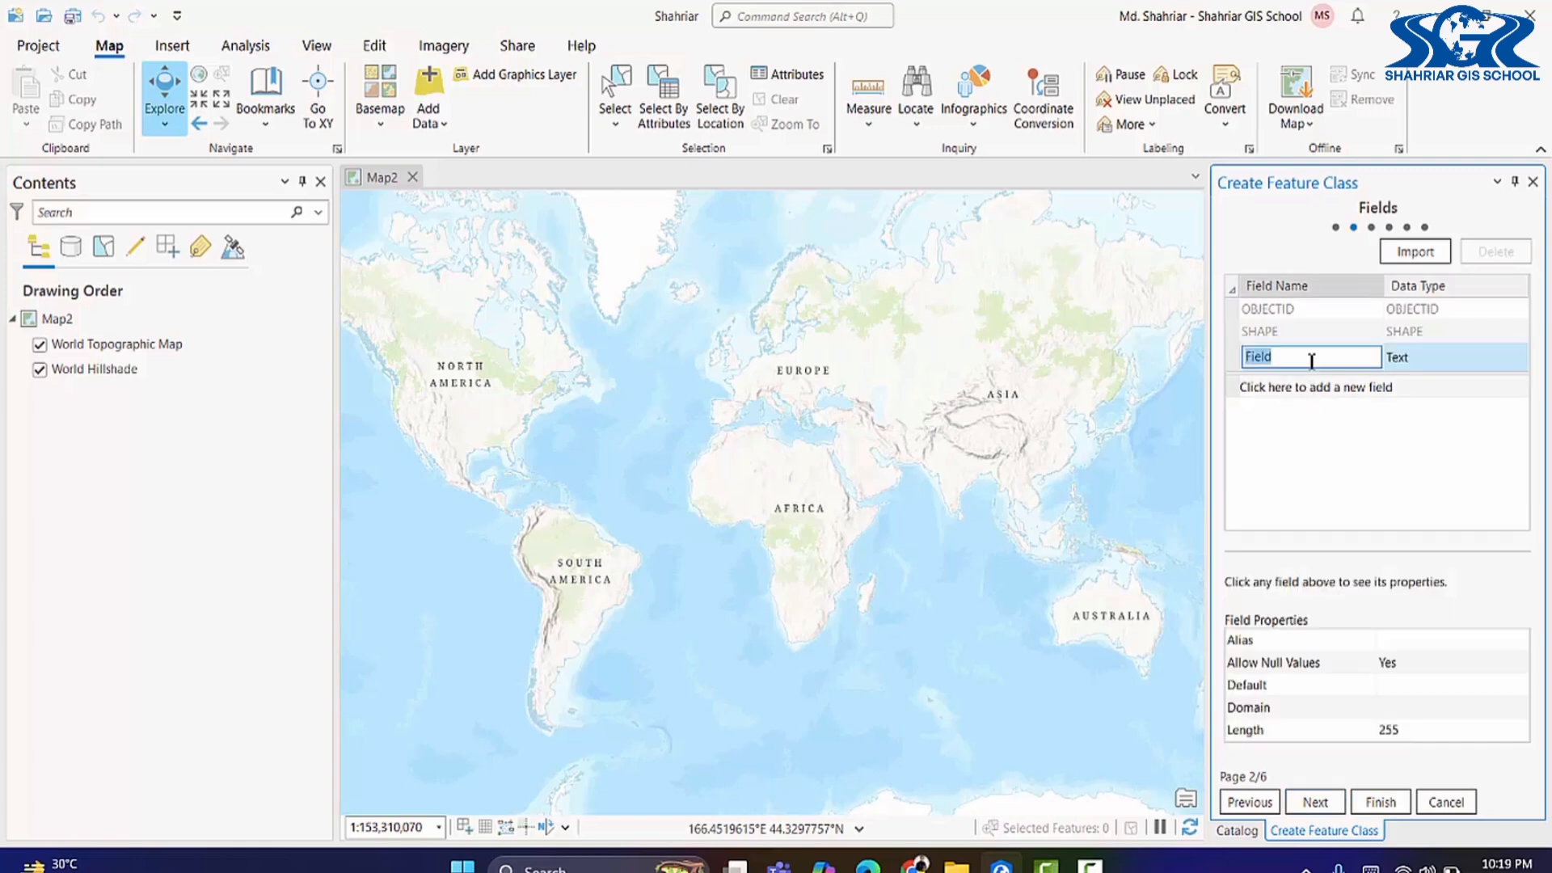
text(Name)
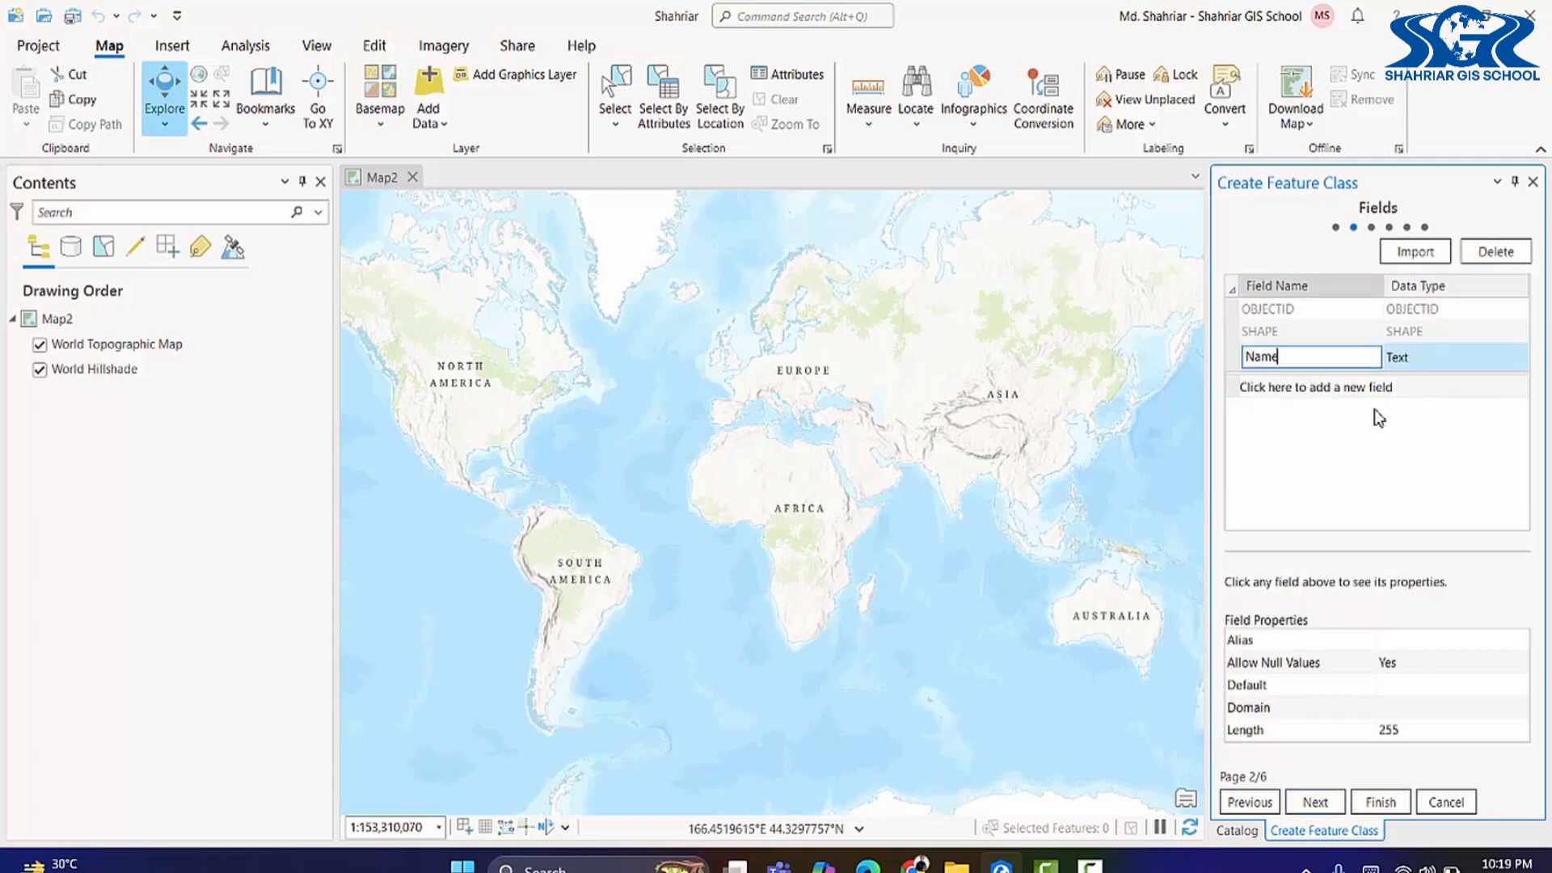
click(1443, 364)
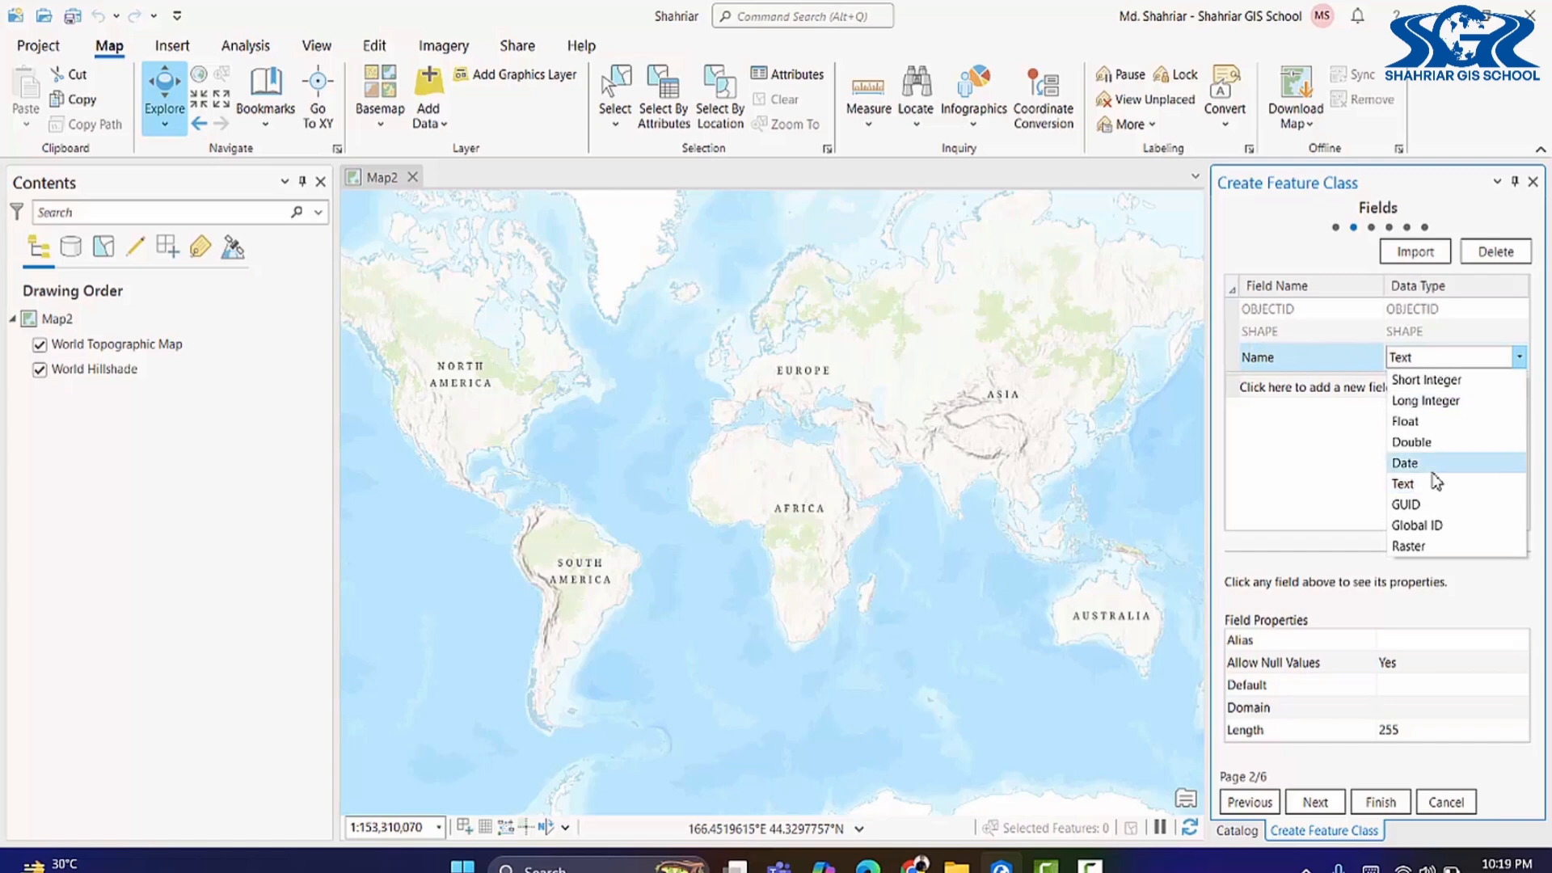
click(1406, 483)
click(1311, 388)
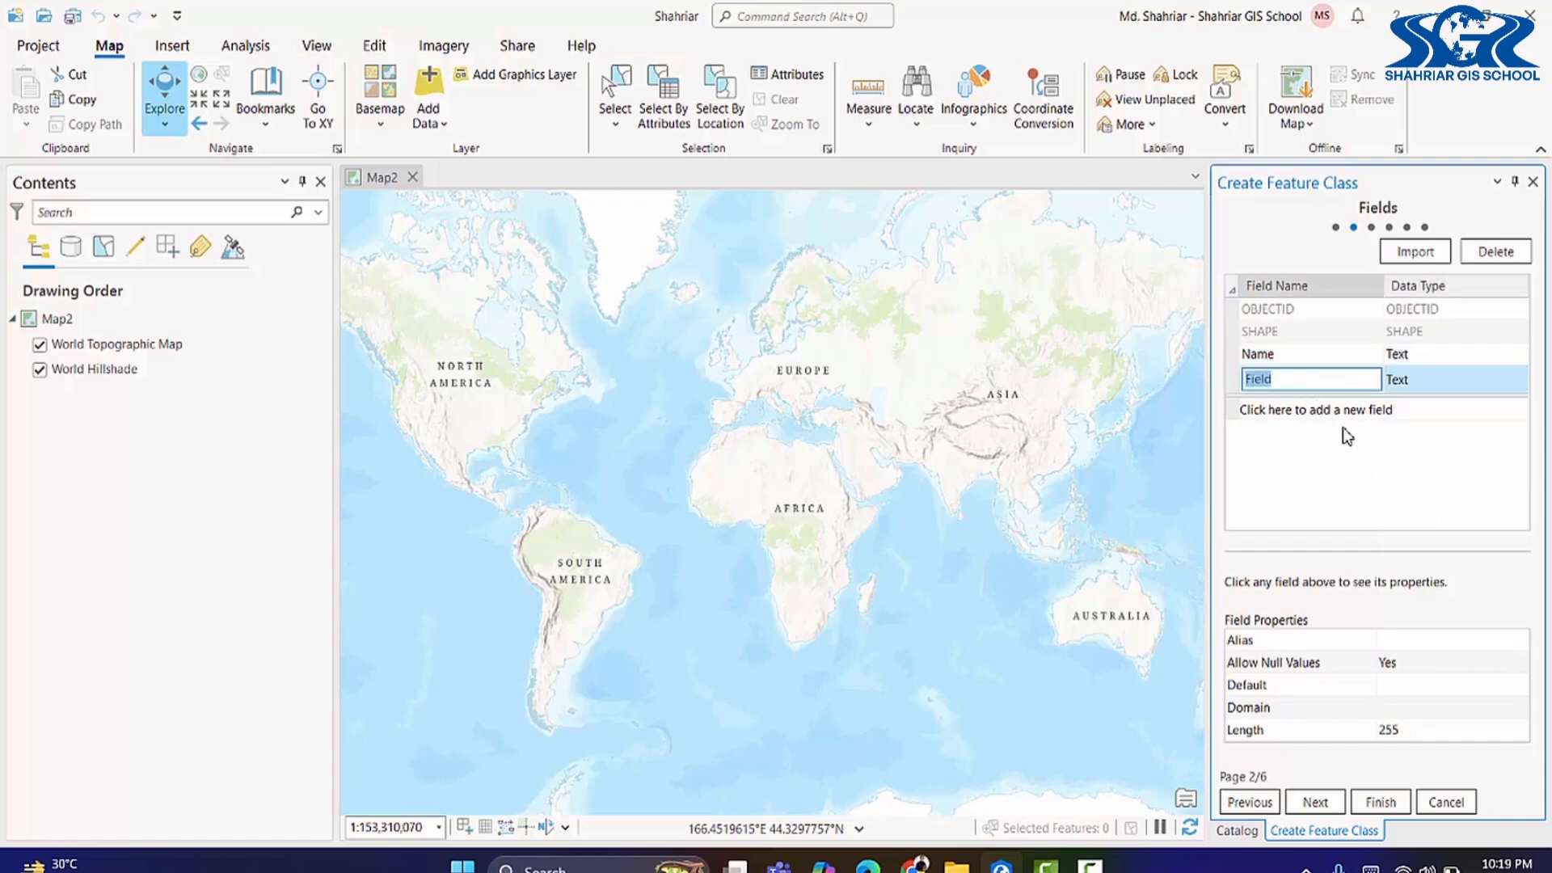
text(Type)
click(1435, 380)
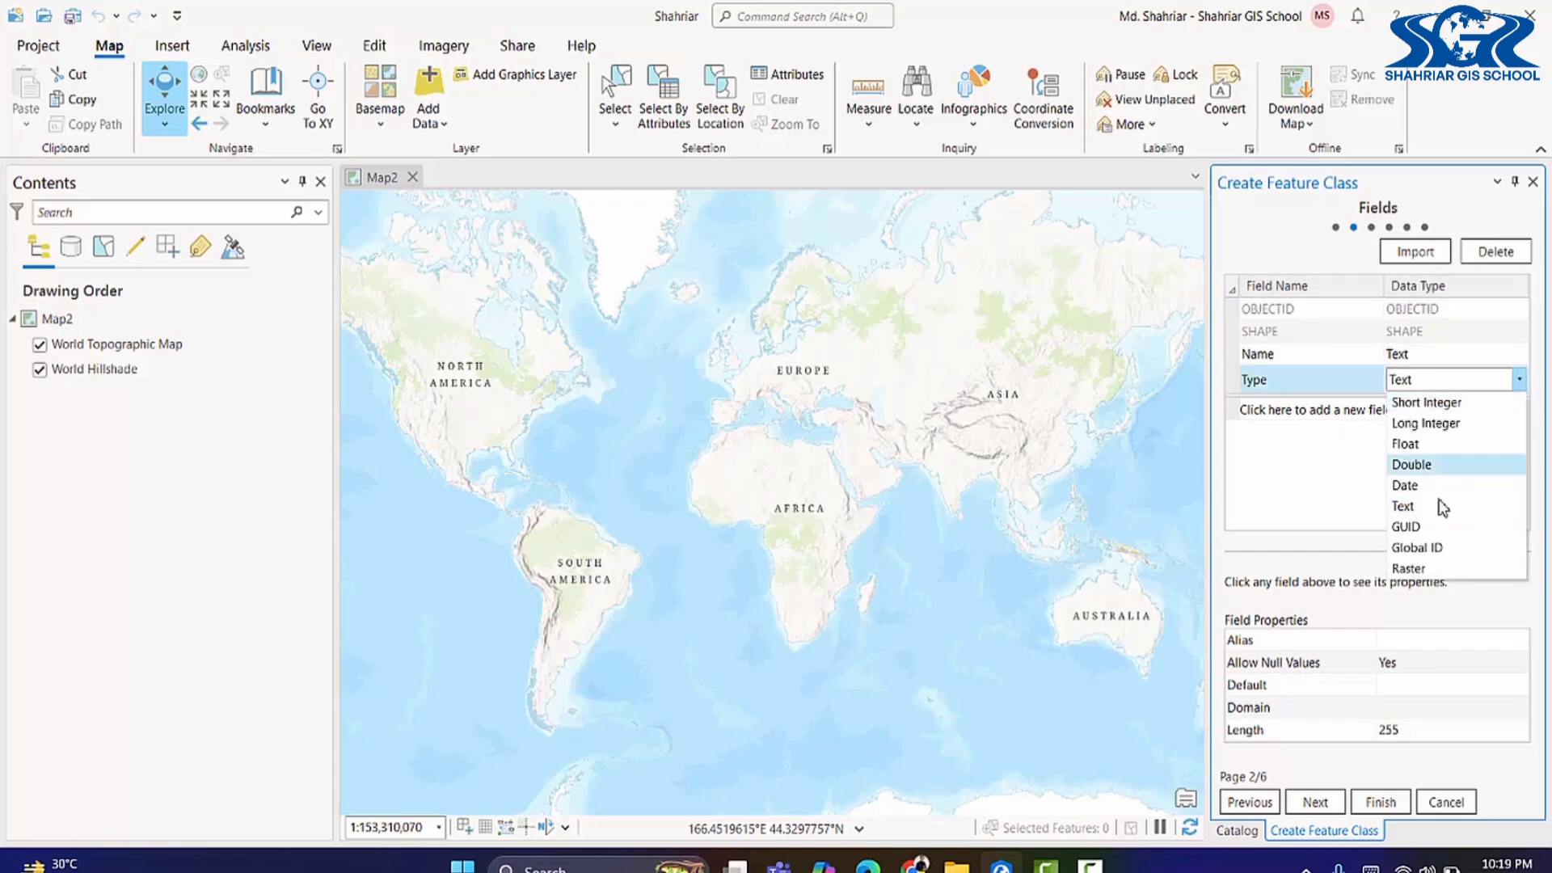
click(1443, 508)
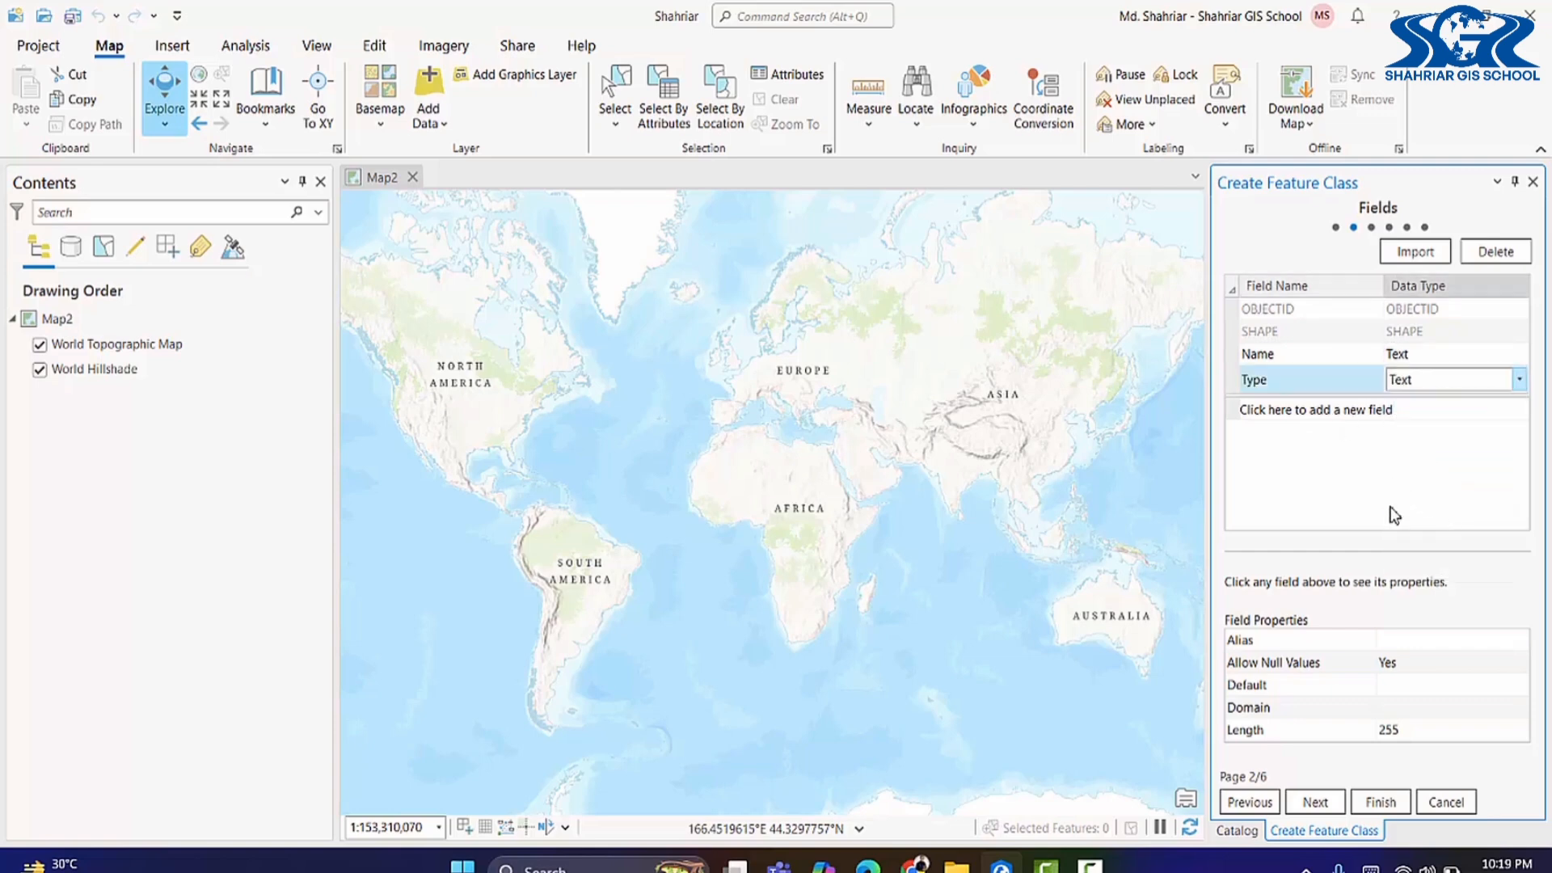
click(1319, 800)
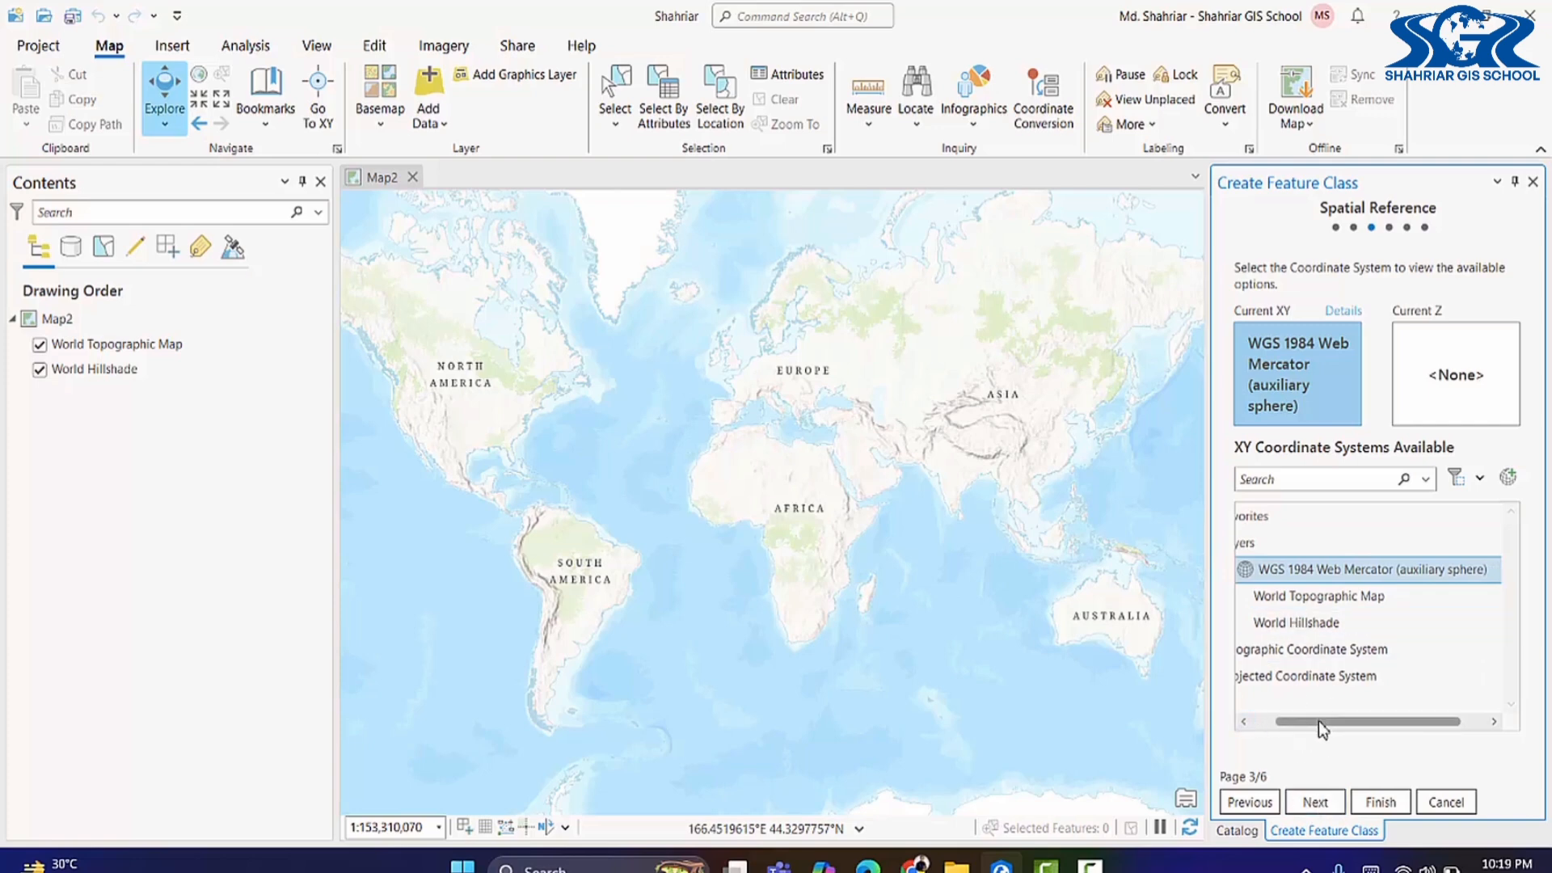
Step: Choose WGS 1984 from Geographic Coordinate Systems > World as the spatial reference
drag(1321, 721, 1298, 721)
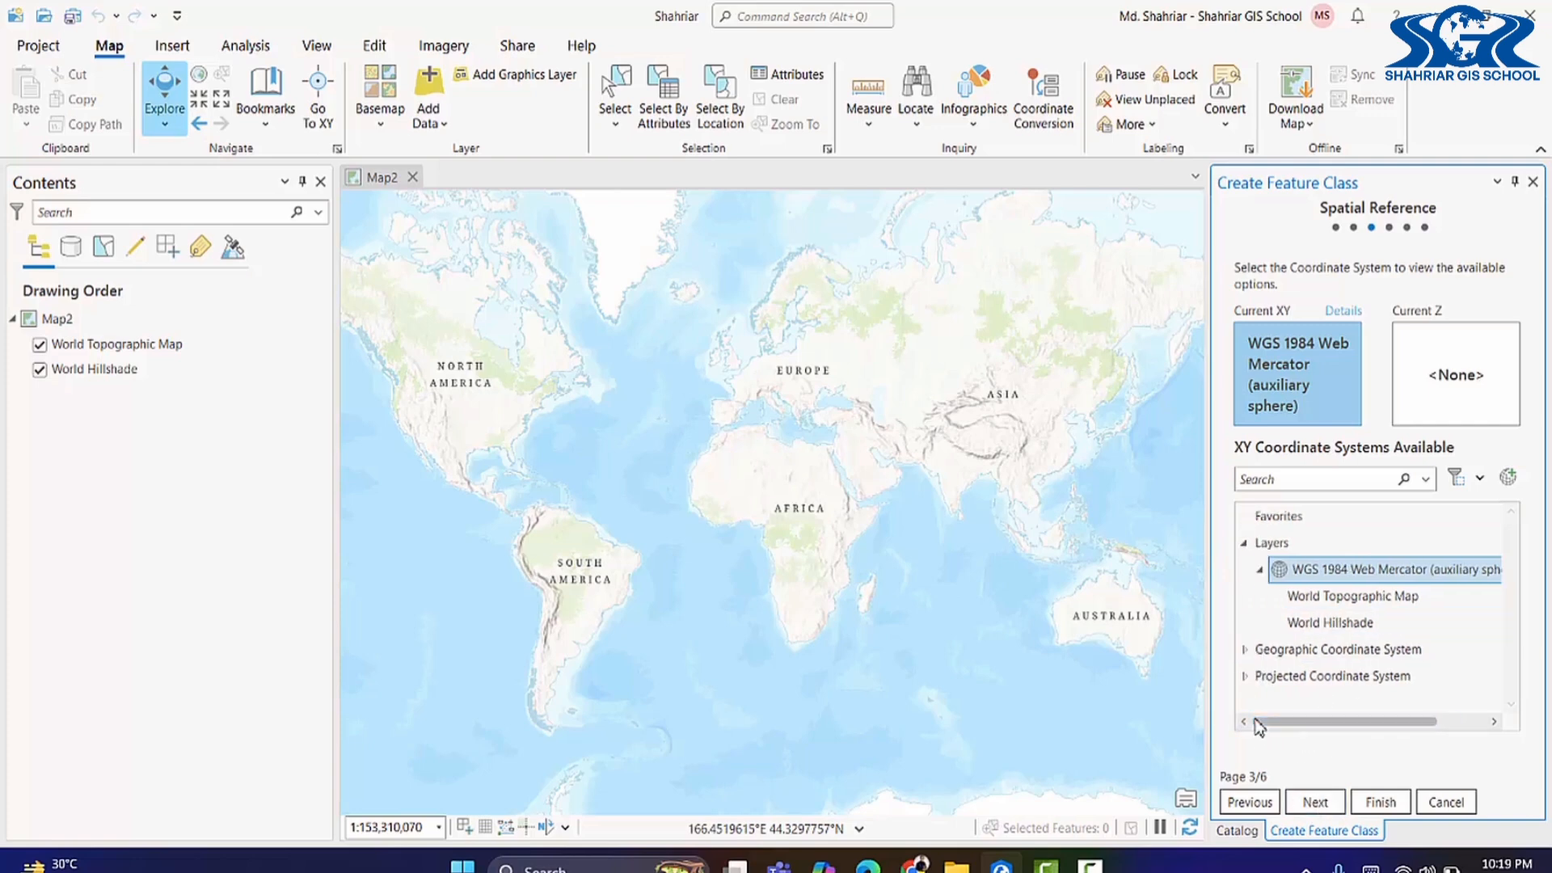
click(1245, 544)
click(1245, 569)
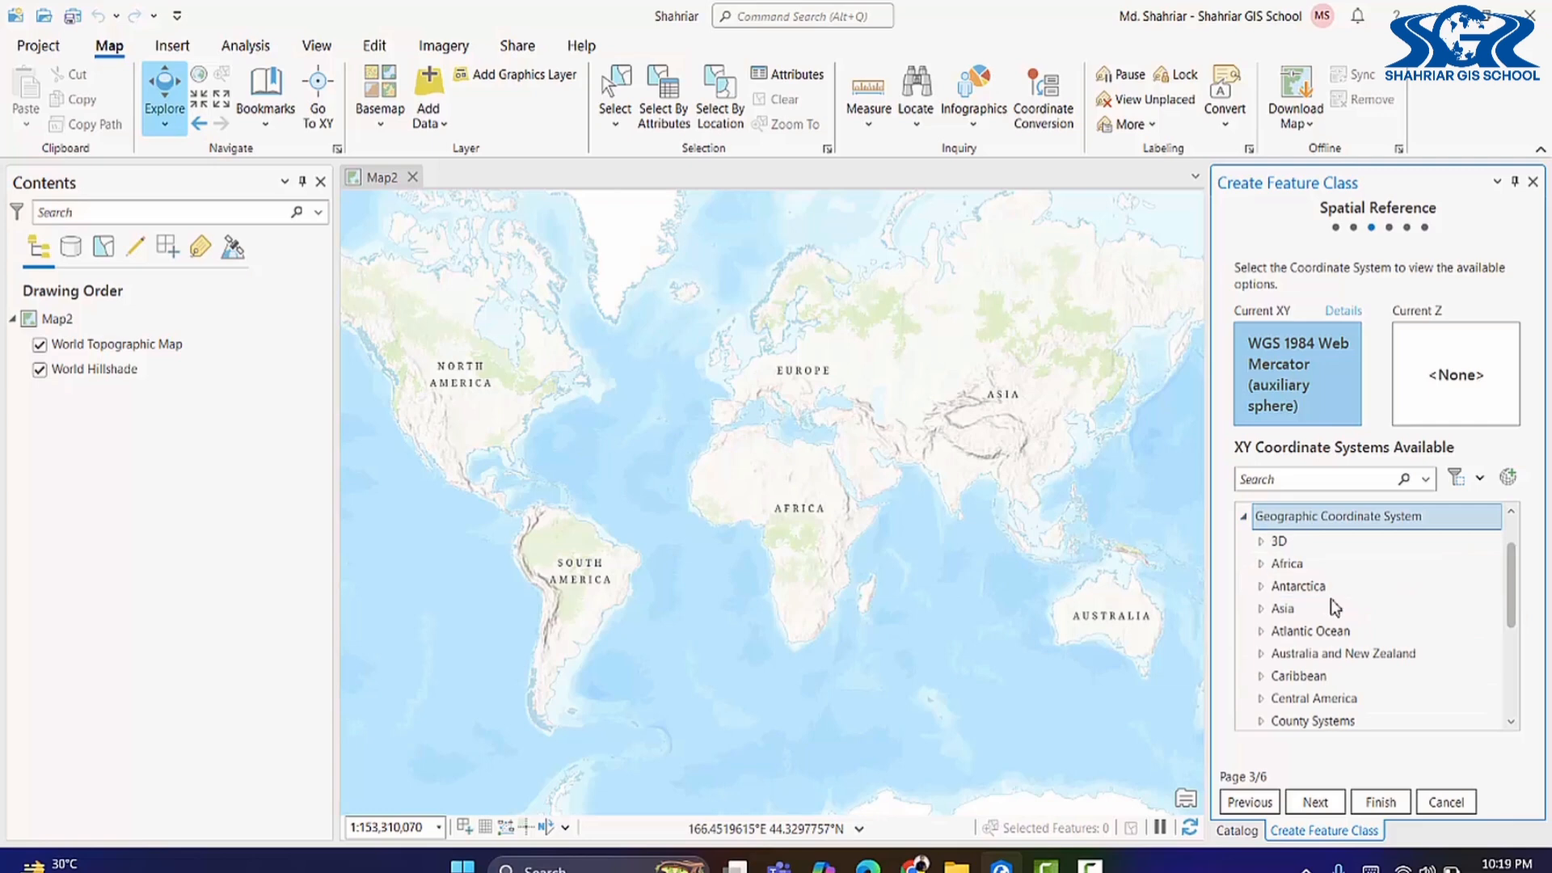
scroll(1326, 631, down, 3)
click(1261, 692)
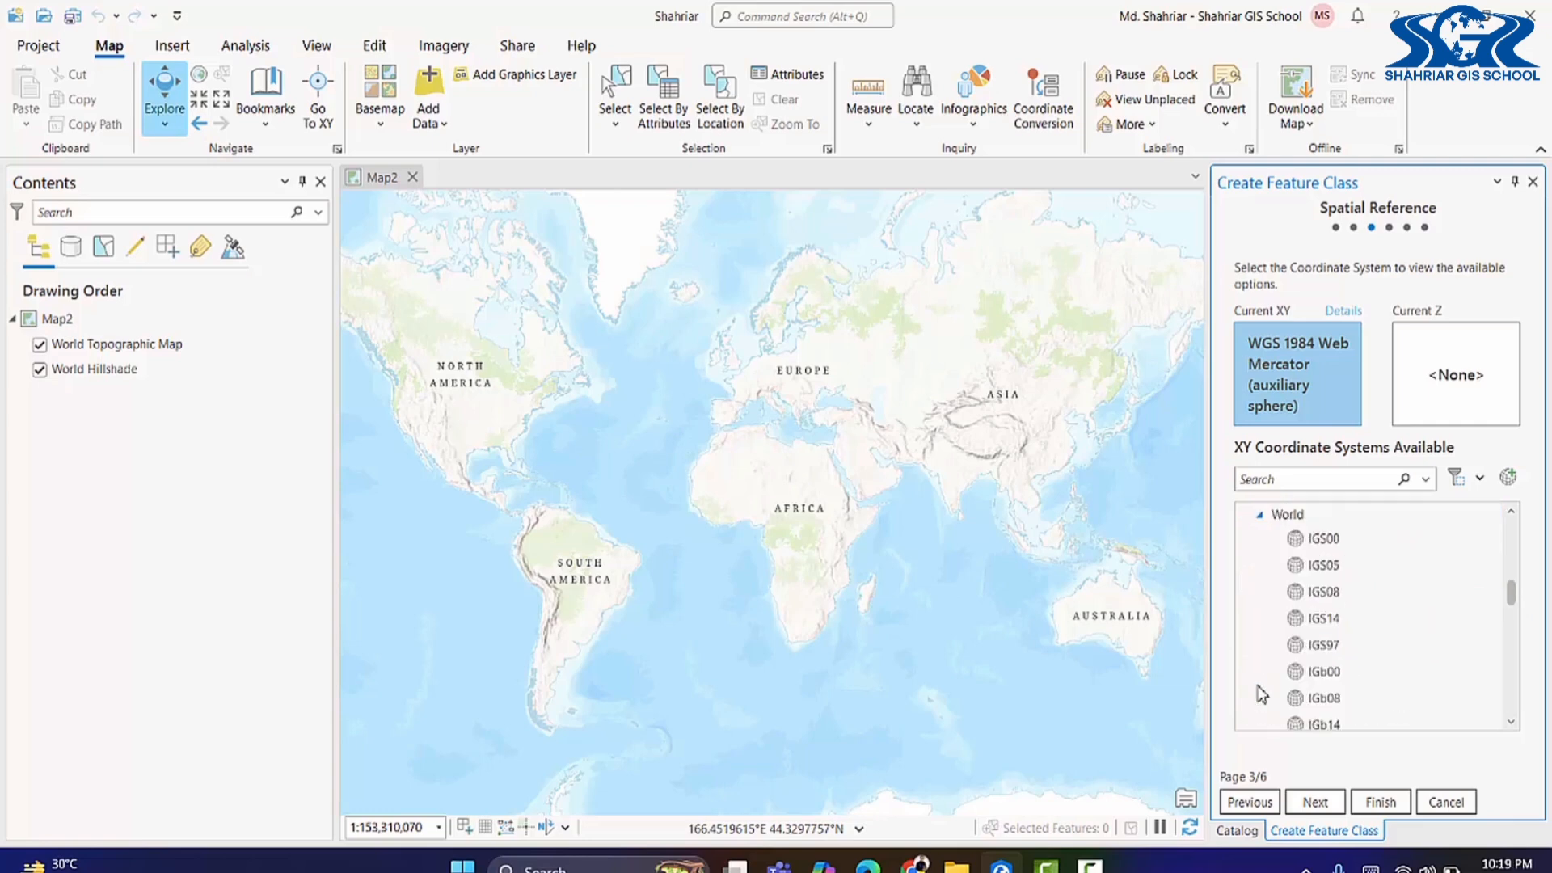
scroll(1285, 671, down, 3)
click(1301, 616)
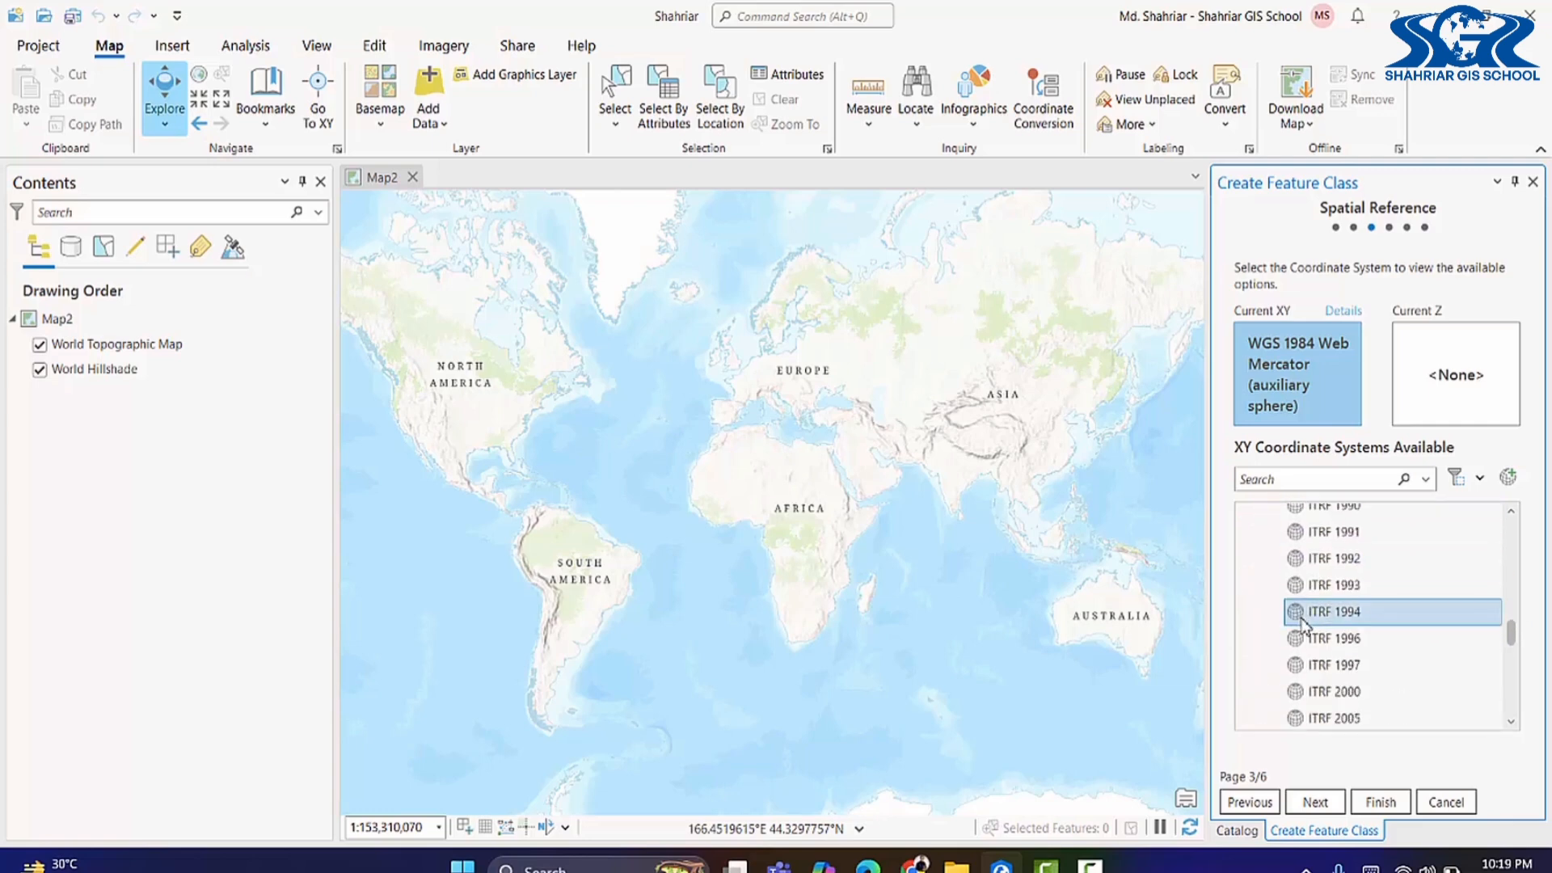
scroll(1301, 629, down, 5)
click(1310, 637)
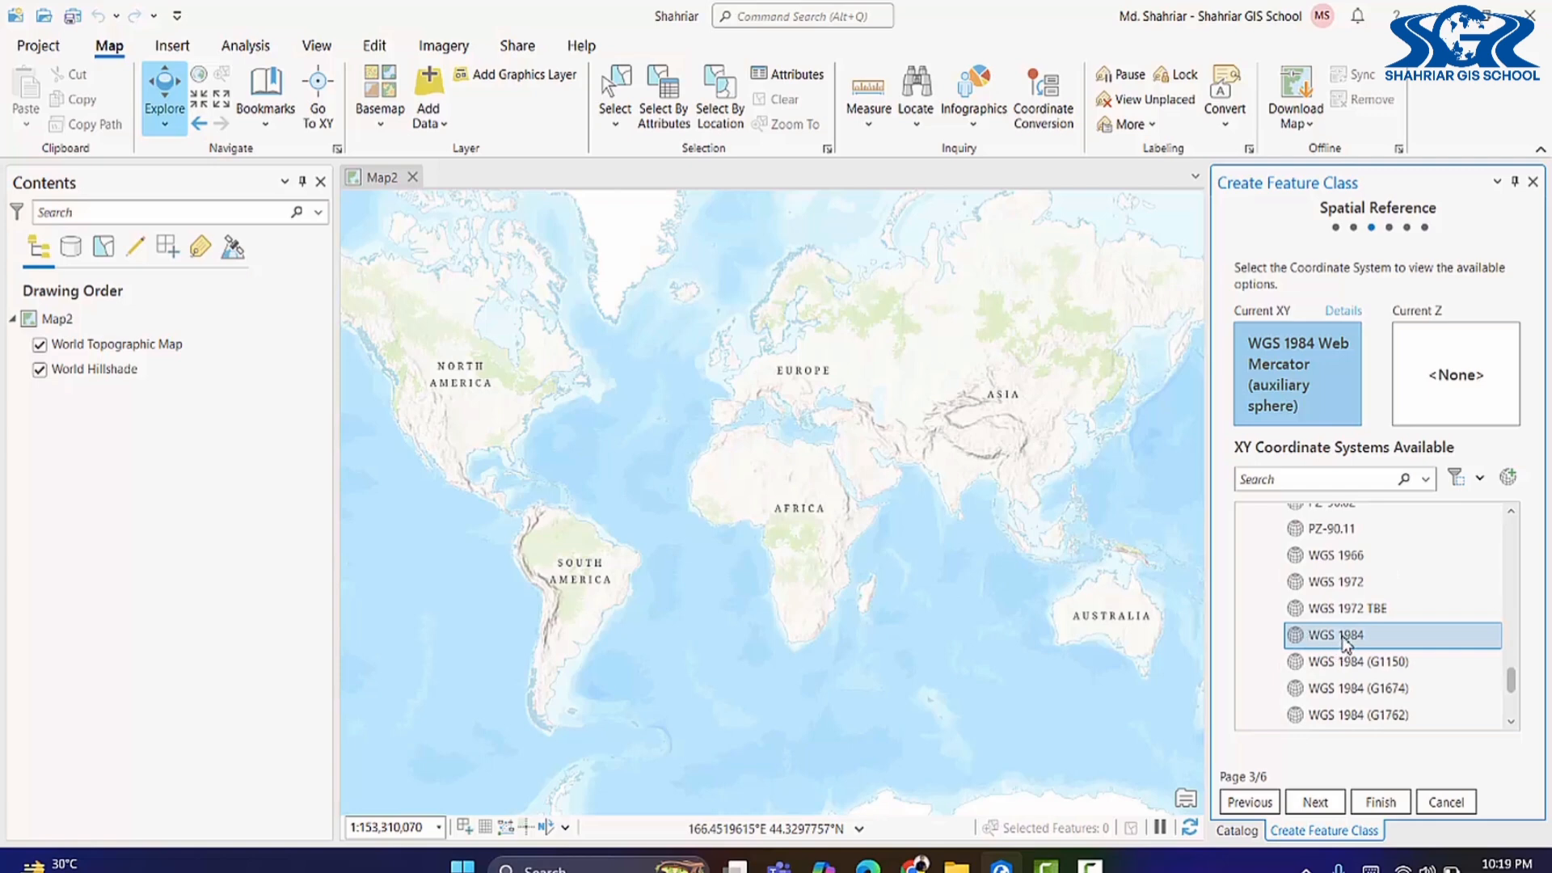
scroll(1343, 647, down, 1)
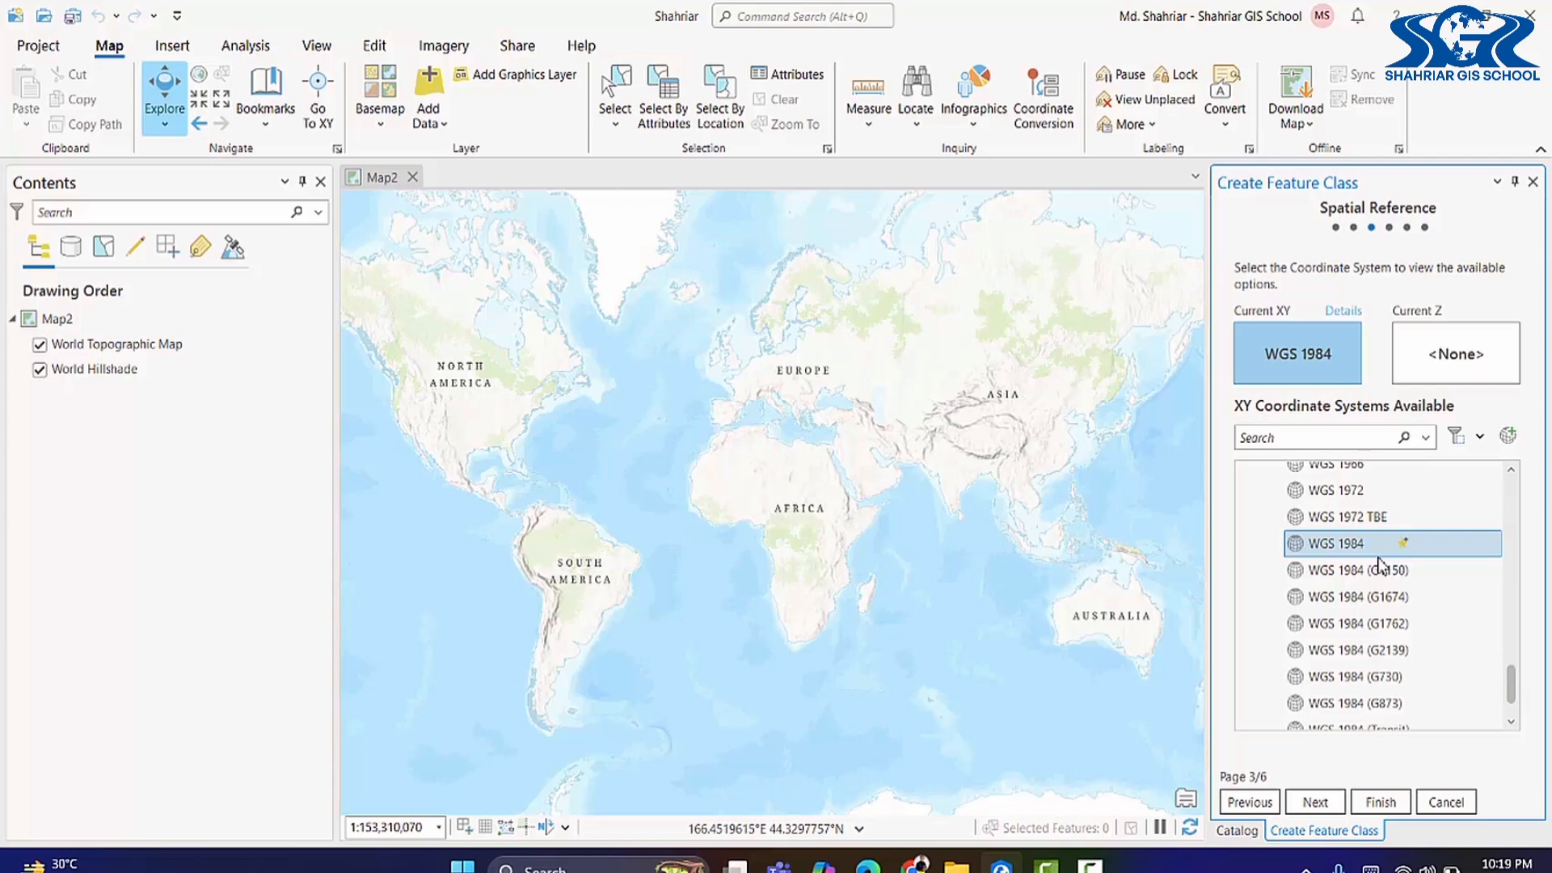
Step: Accept default tolerance, resolution and storage settings and finish the Building feature class
click(1315, 802)
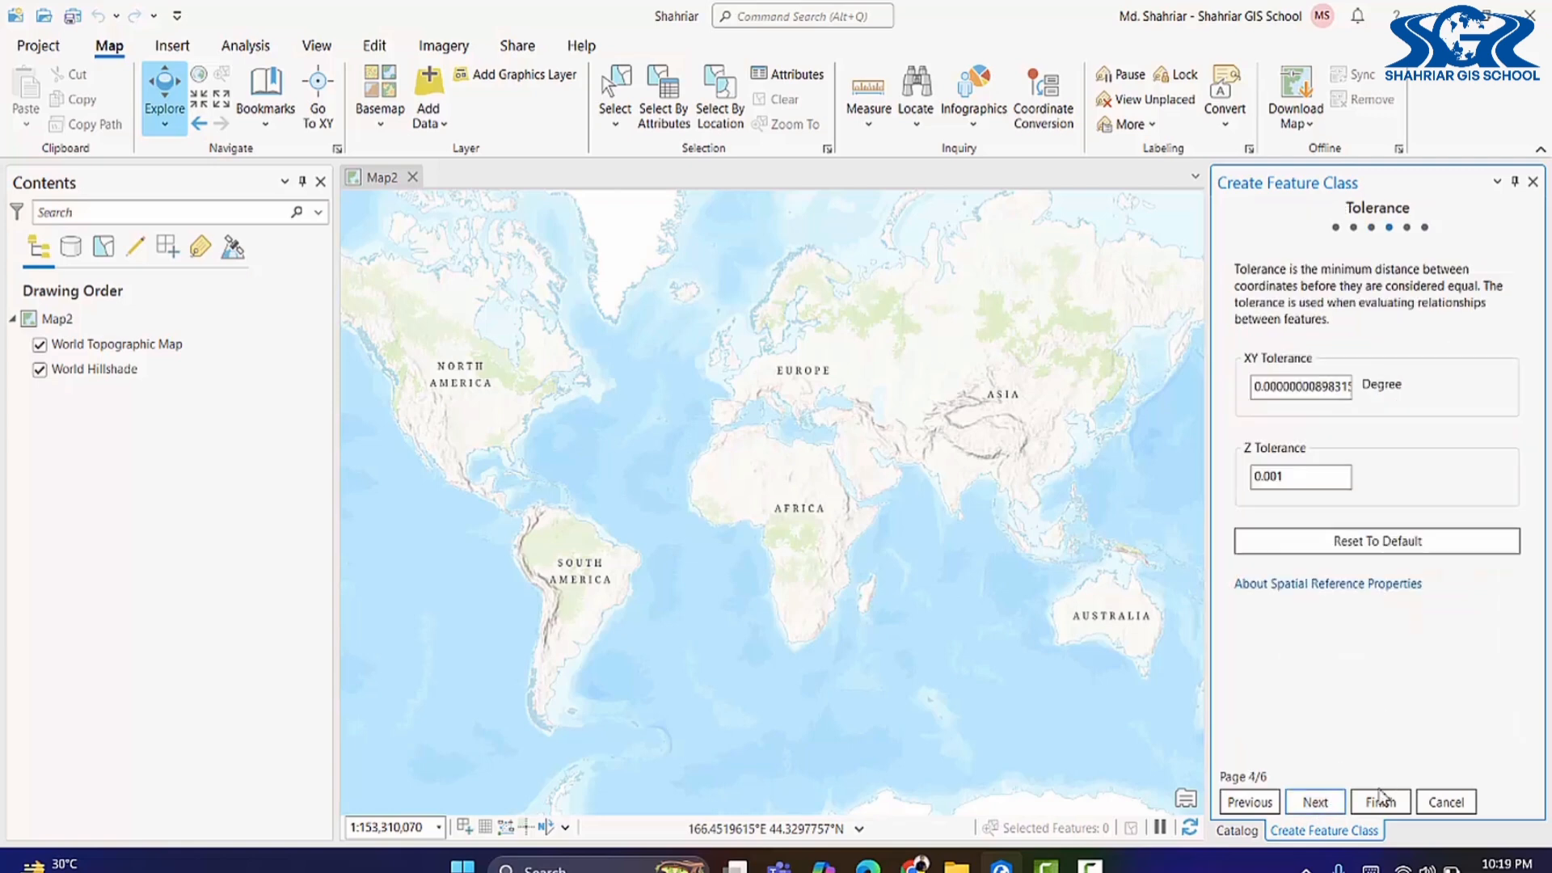
click(1314, 802)
click(1314, 800)
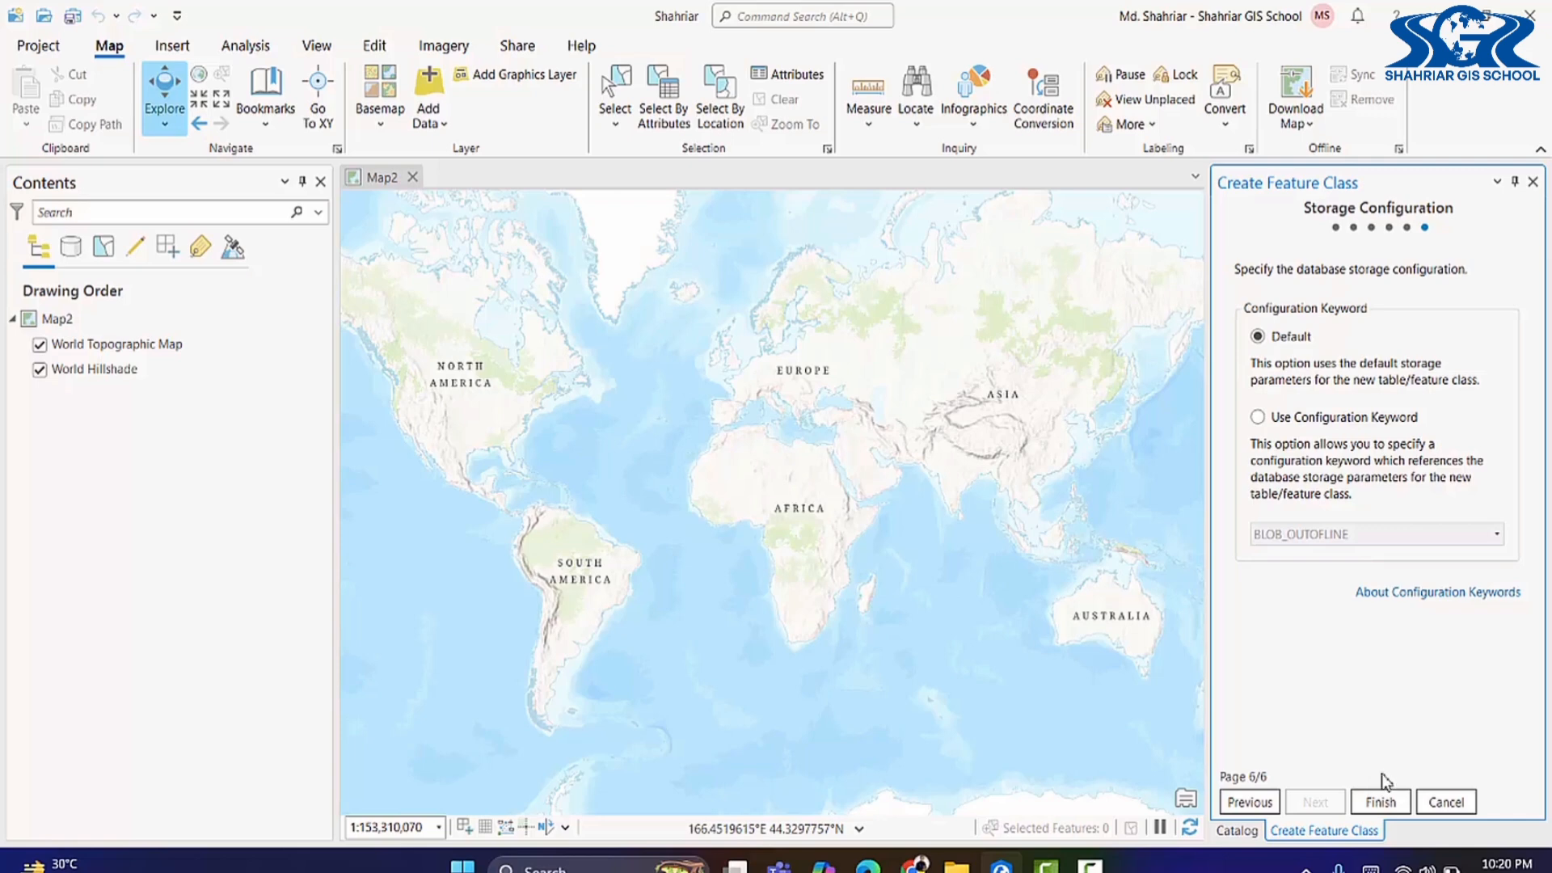
click(1387, 805)
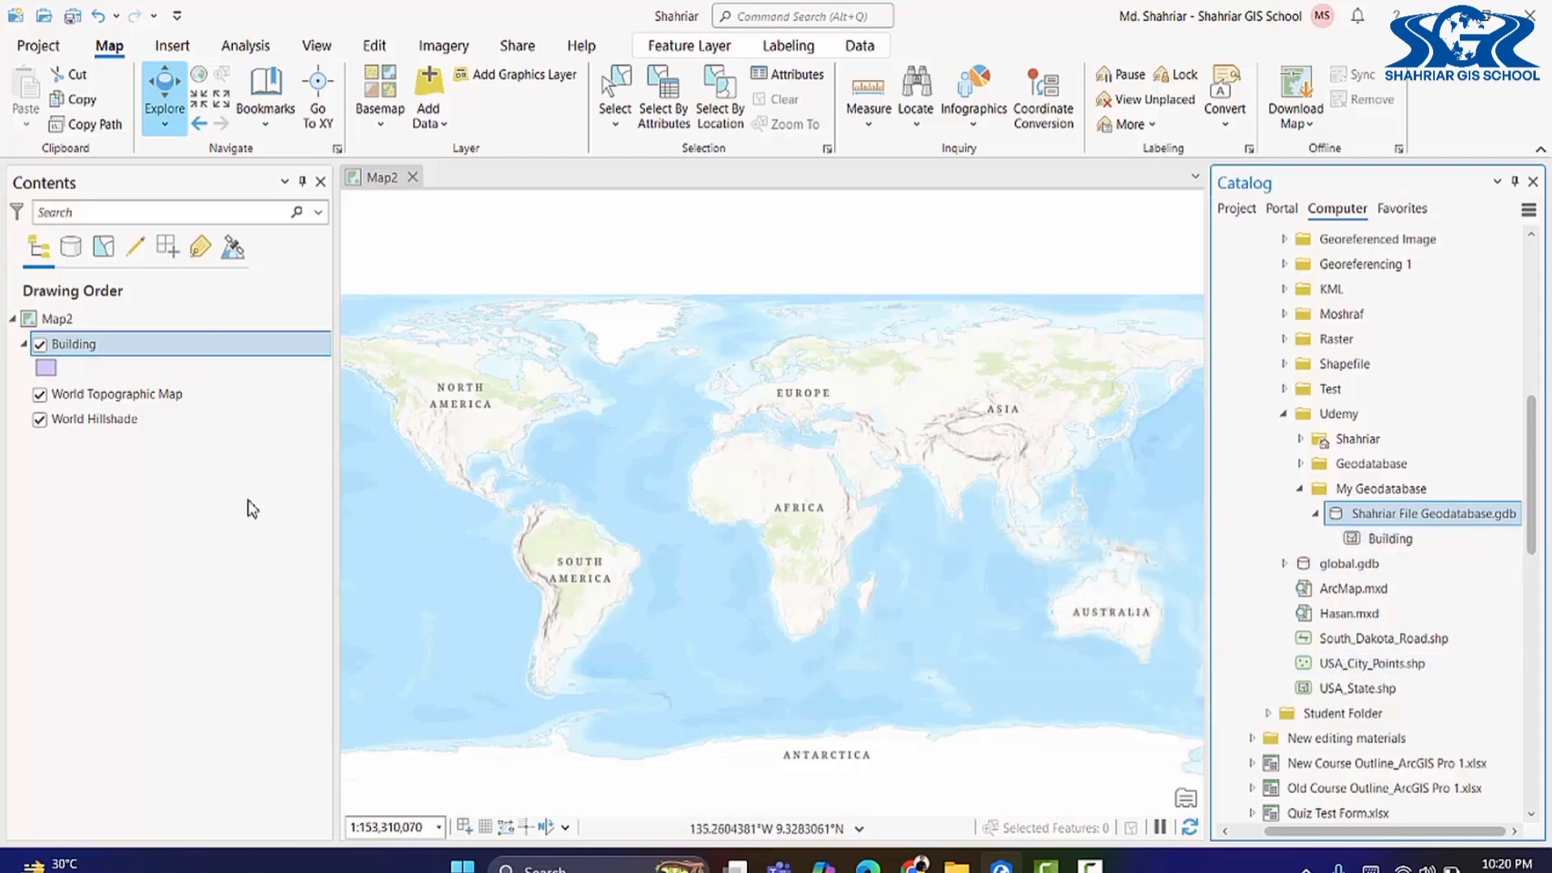
right_click(99, 349)
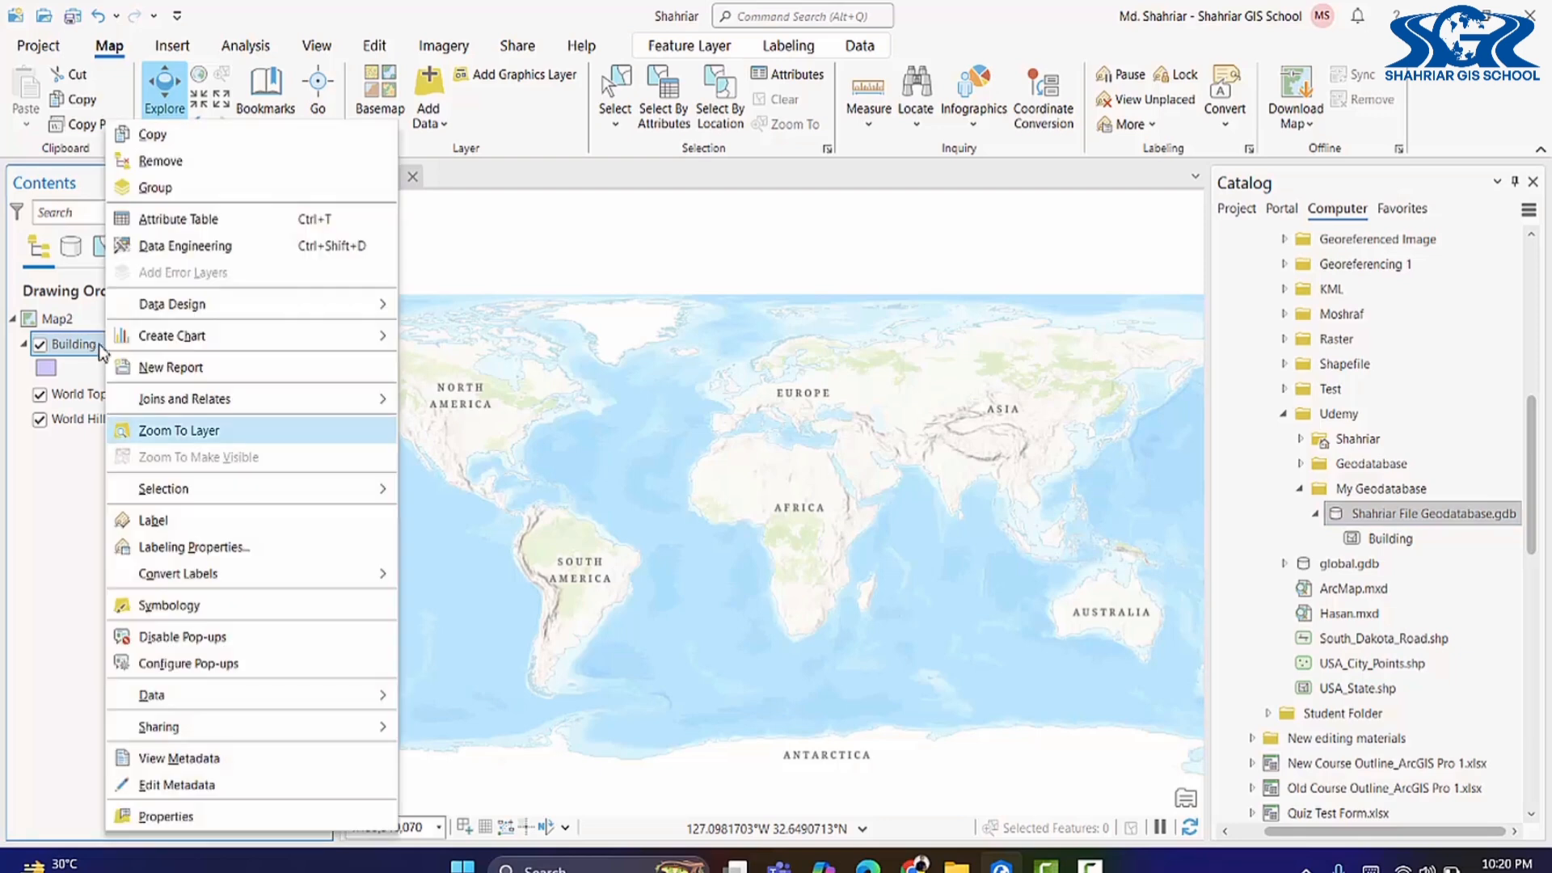
click(224, 223)
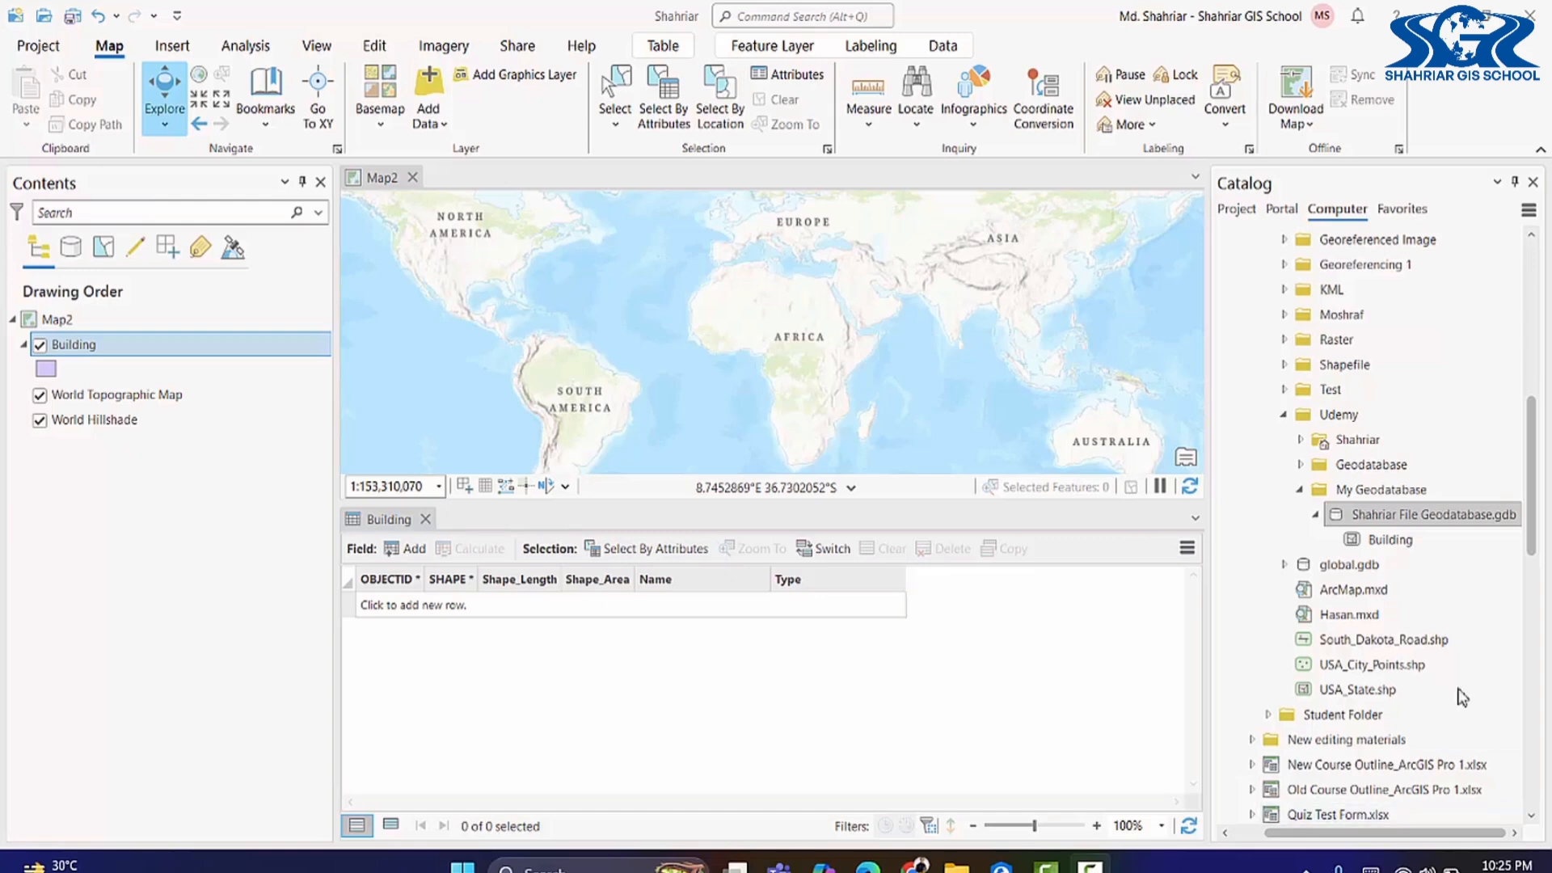
click(426, 519)
click(1384, 518)
Step: Start a new Line feature class named Road with alias Road in the geodatabase
right_click(1384, 517)
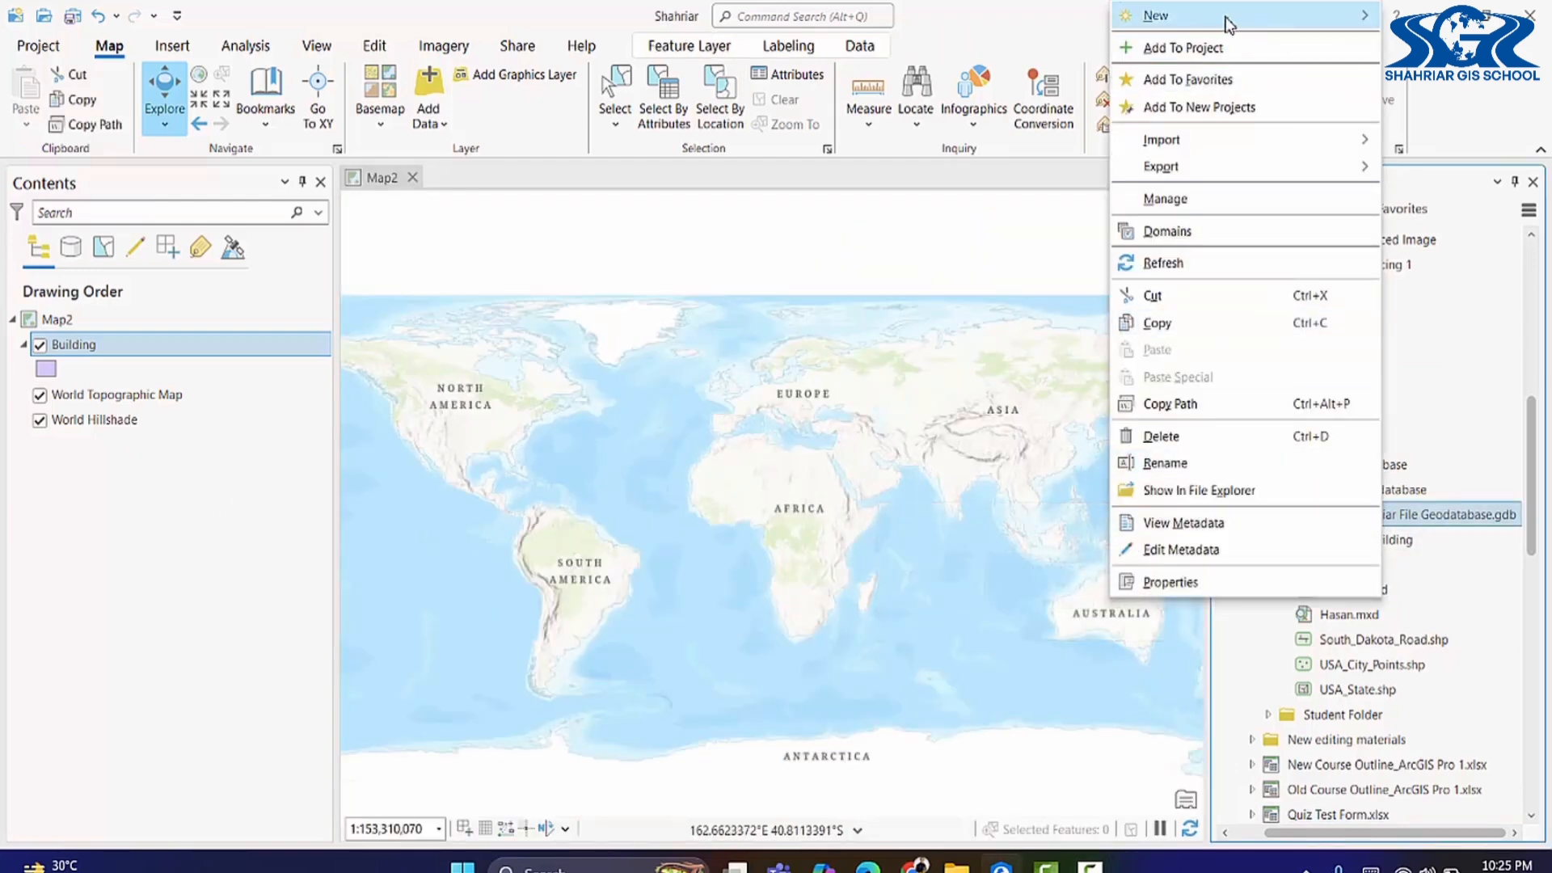
mouse_move(1229, 25)
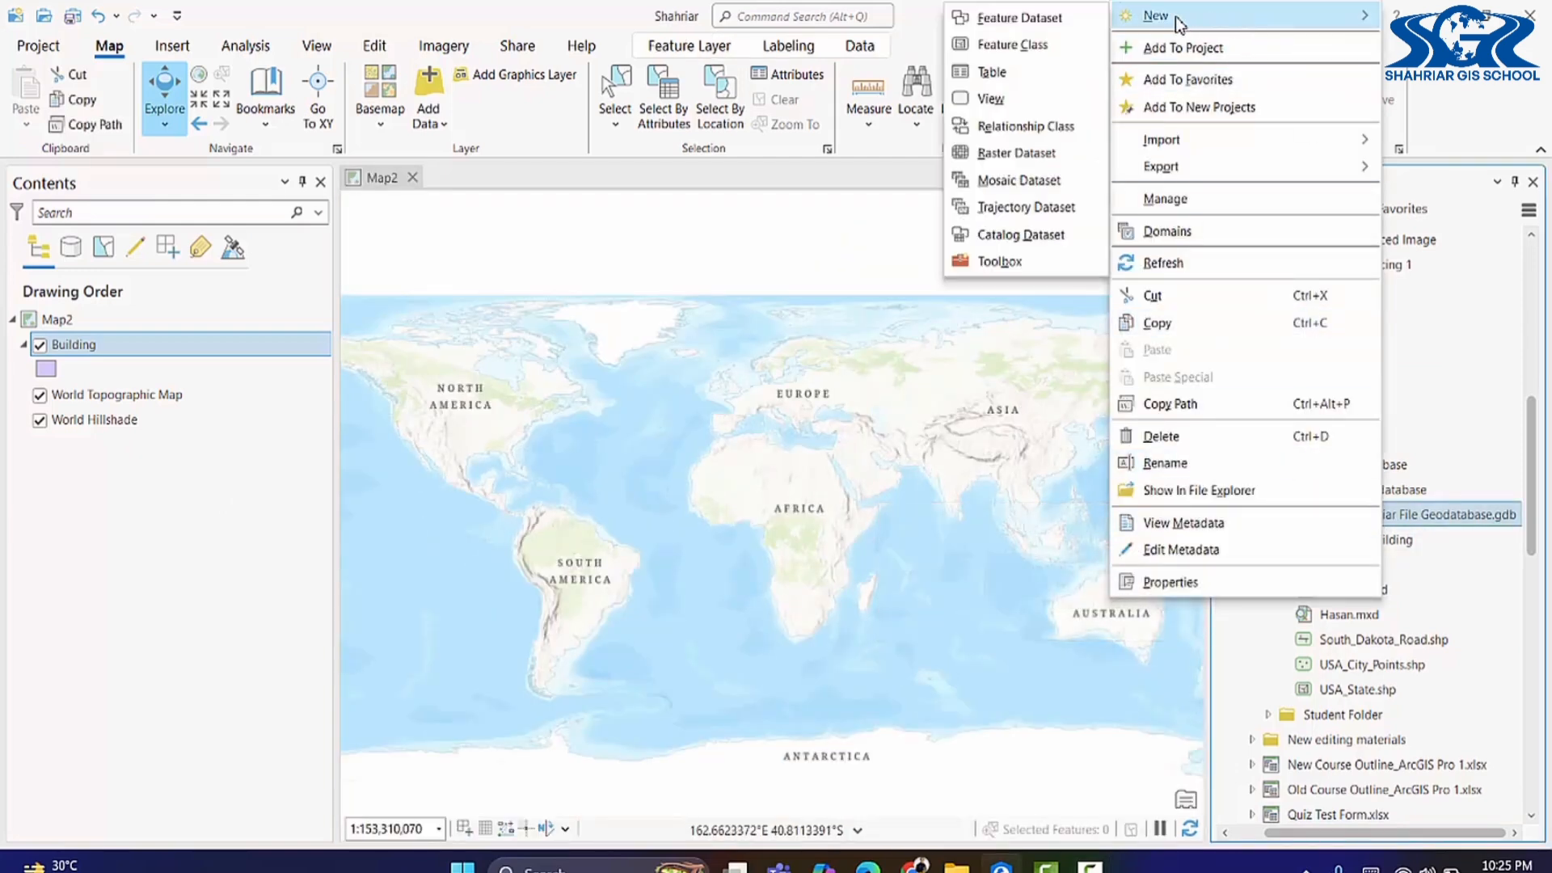
click(1041, 57)
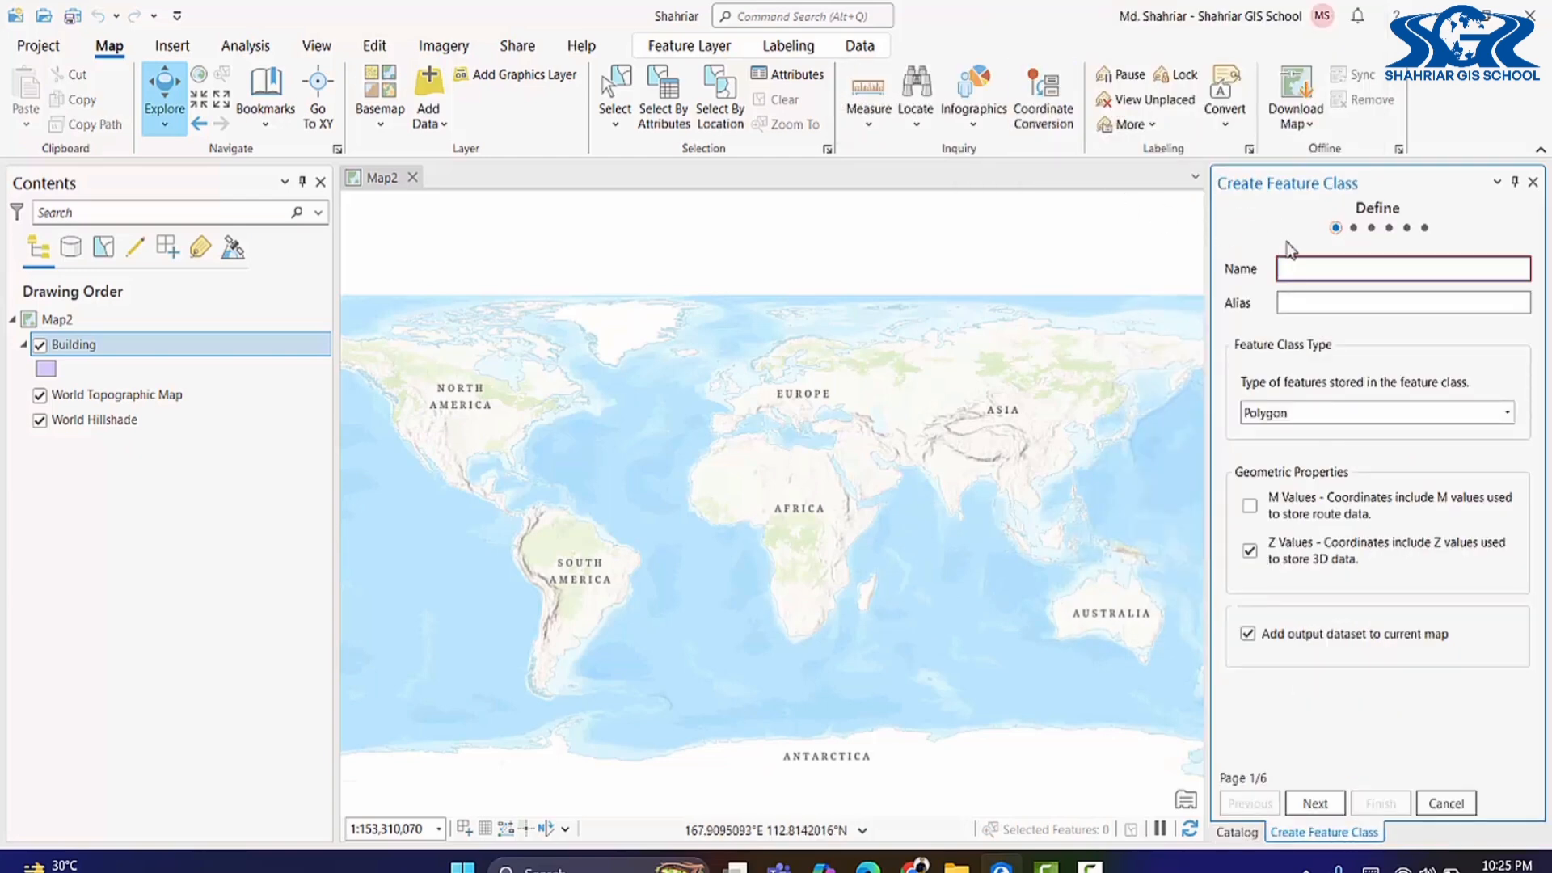
text(Road)
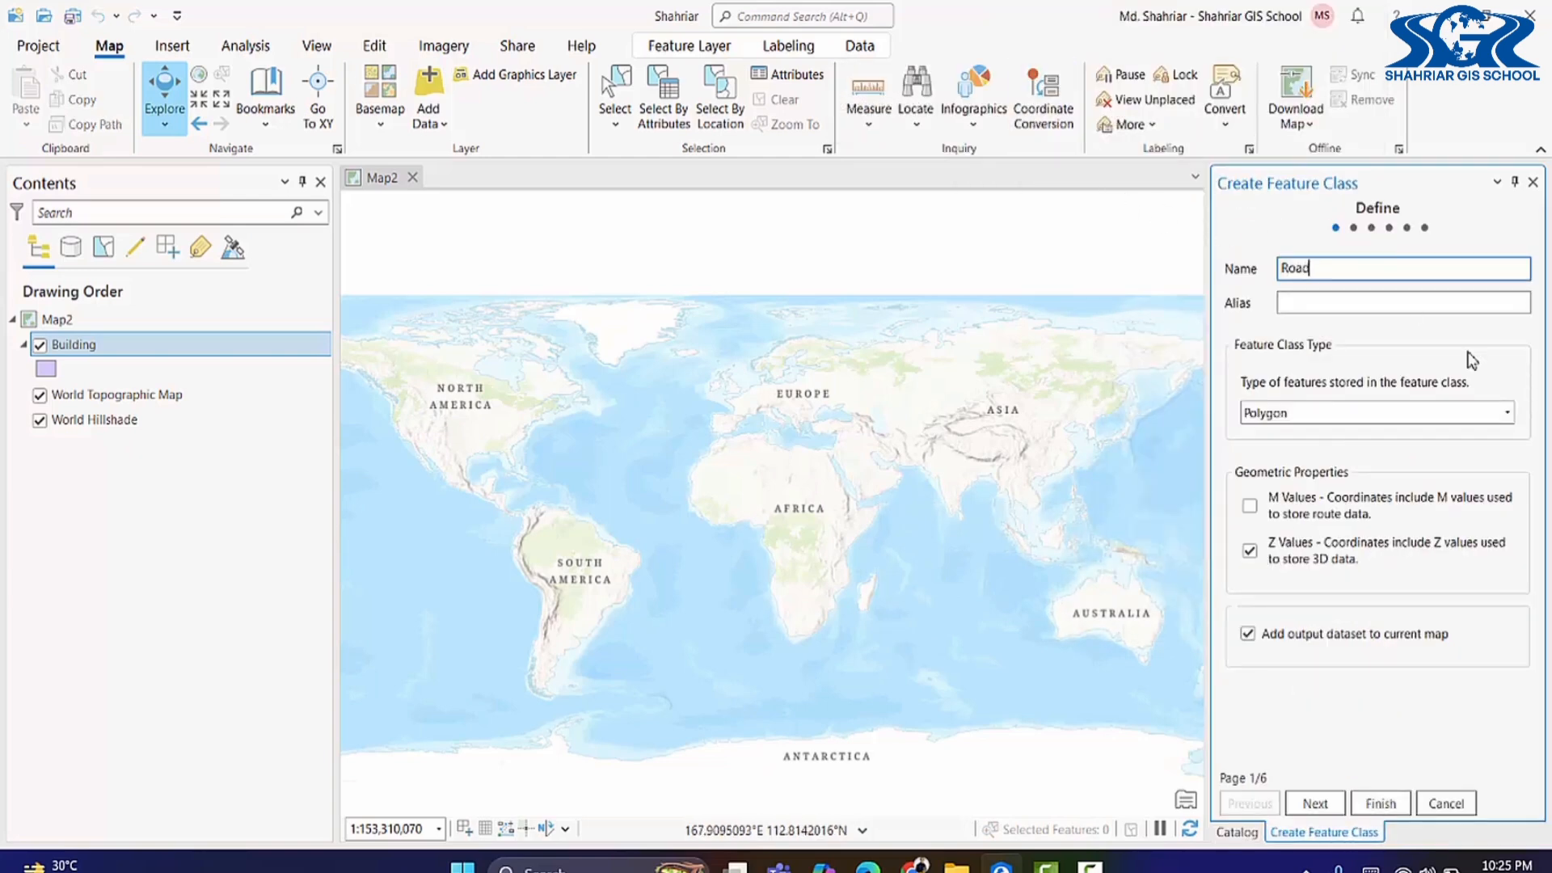
drag(1337, 275, 1227, 270)
click(1316, 308)
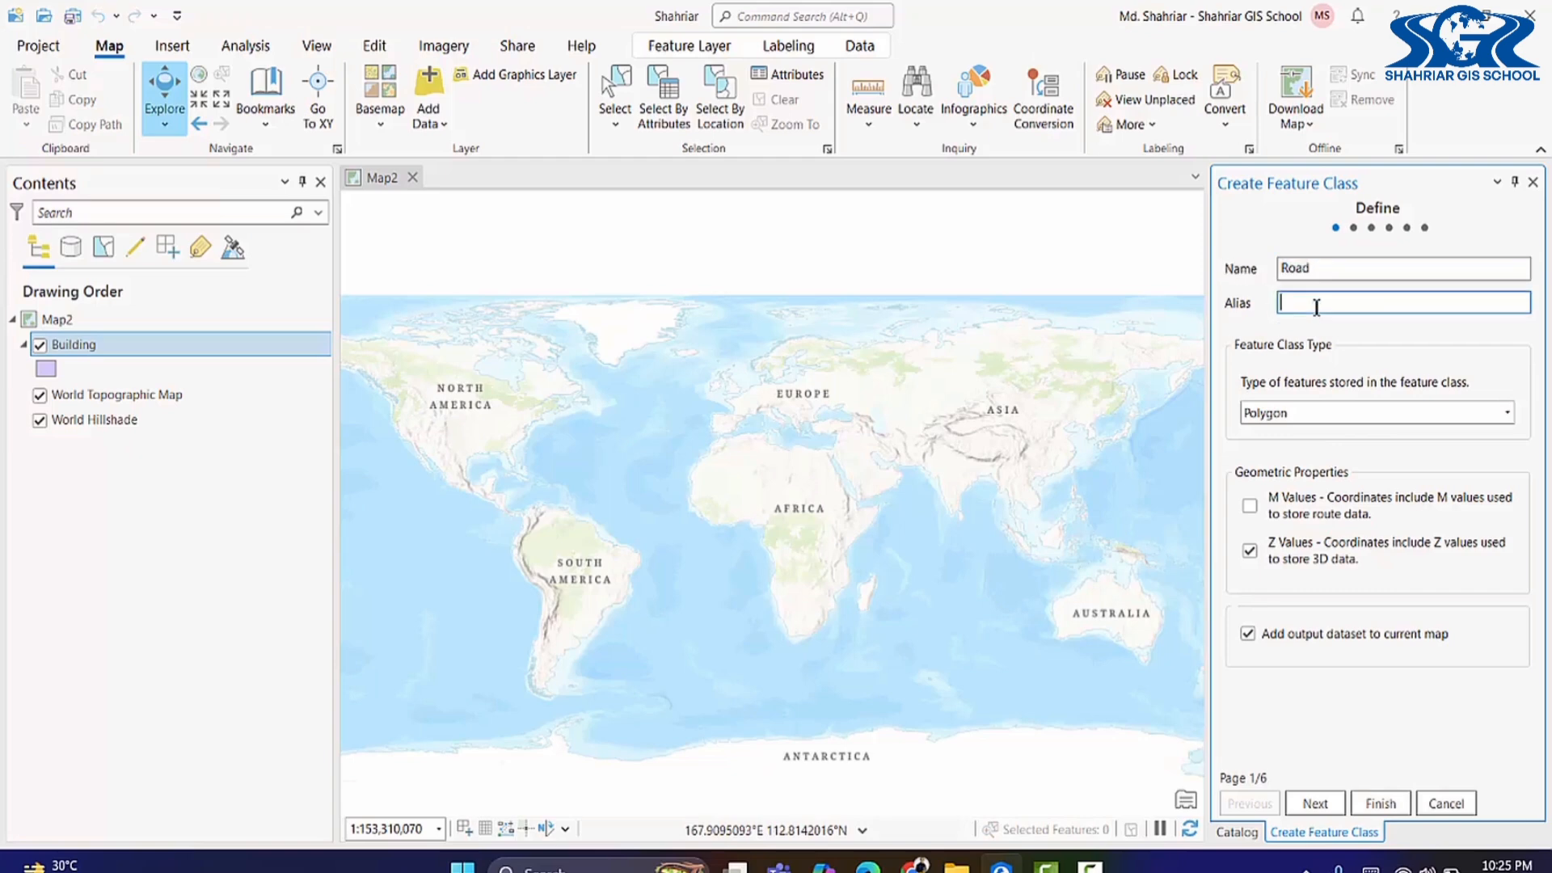
click(1362, 415)
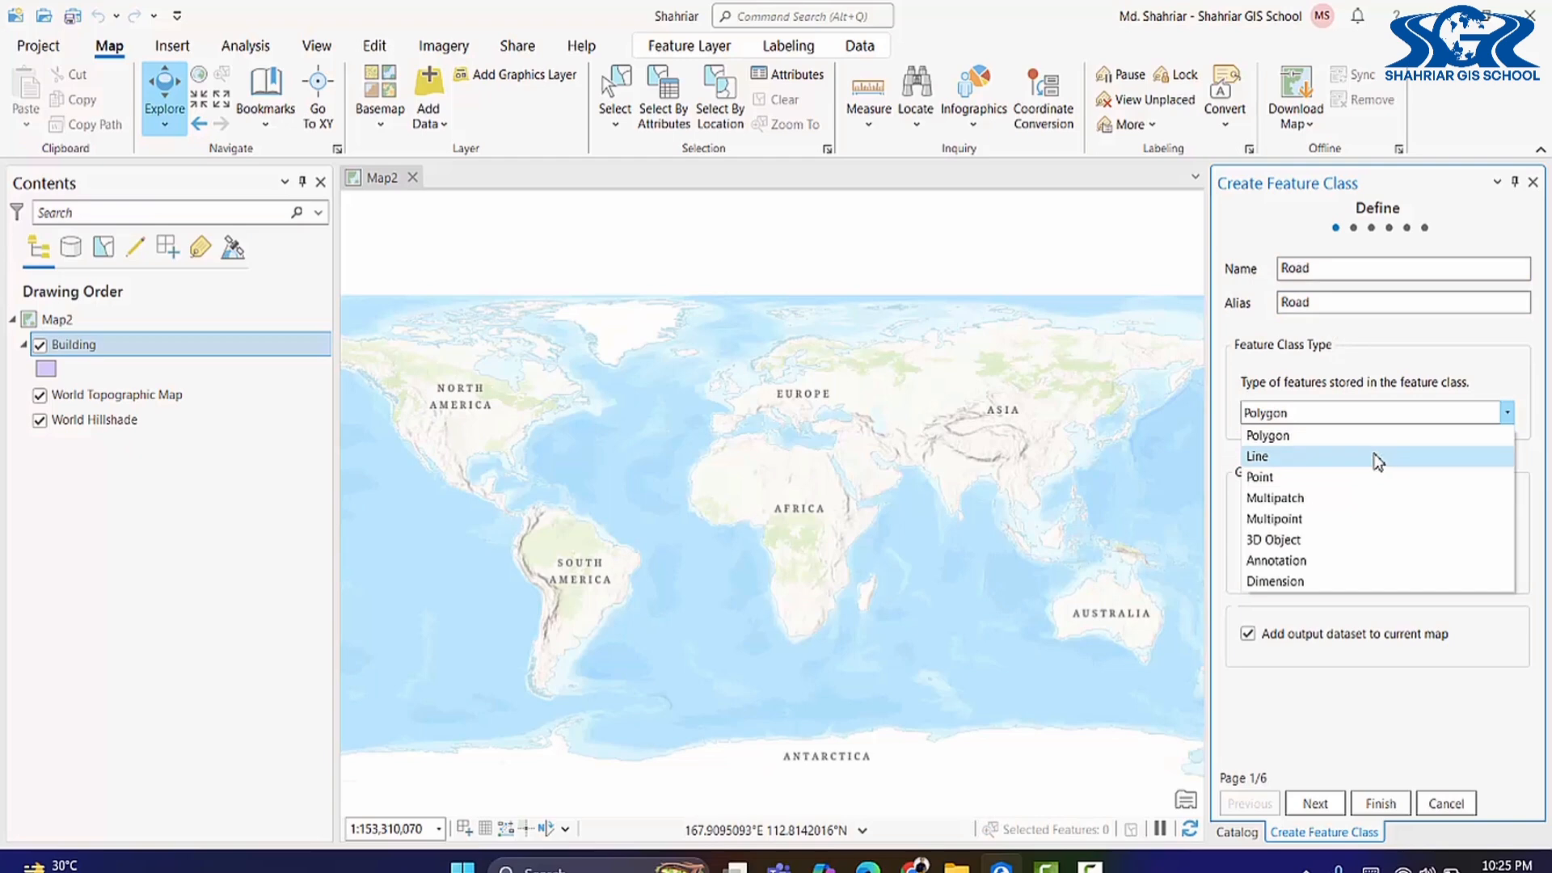
click(1378, 457)
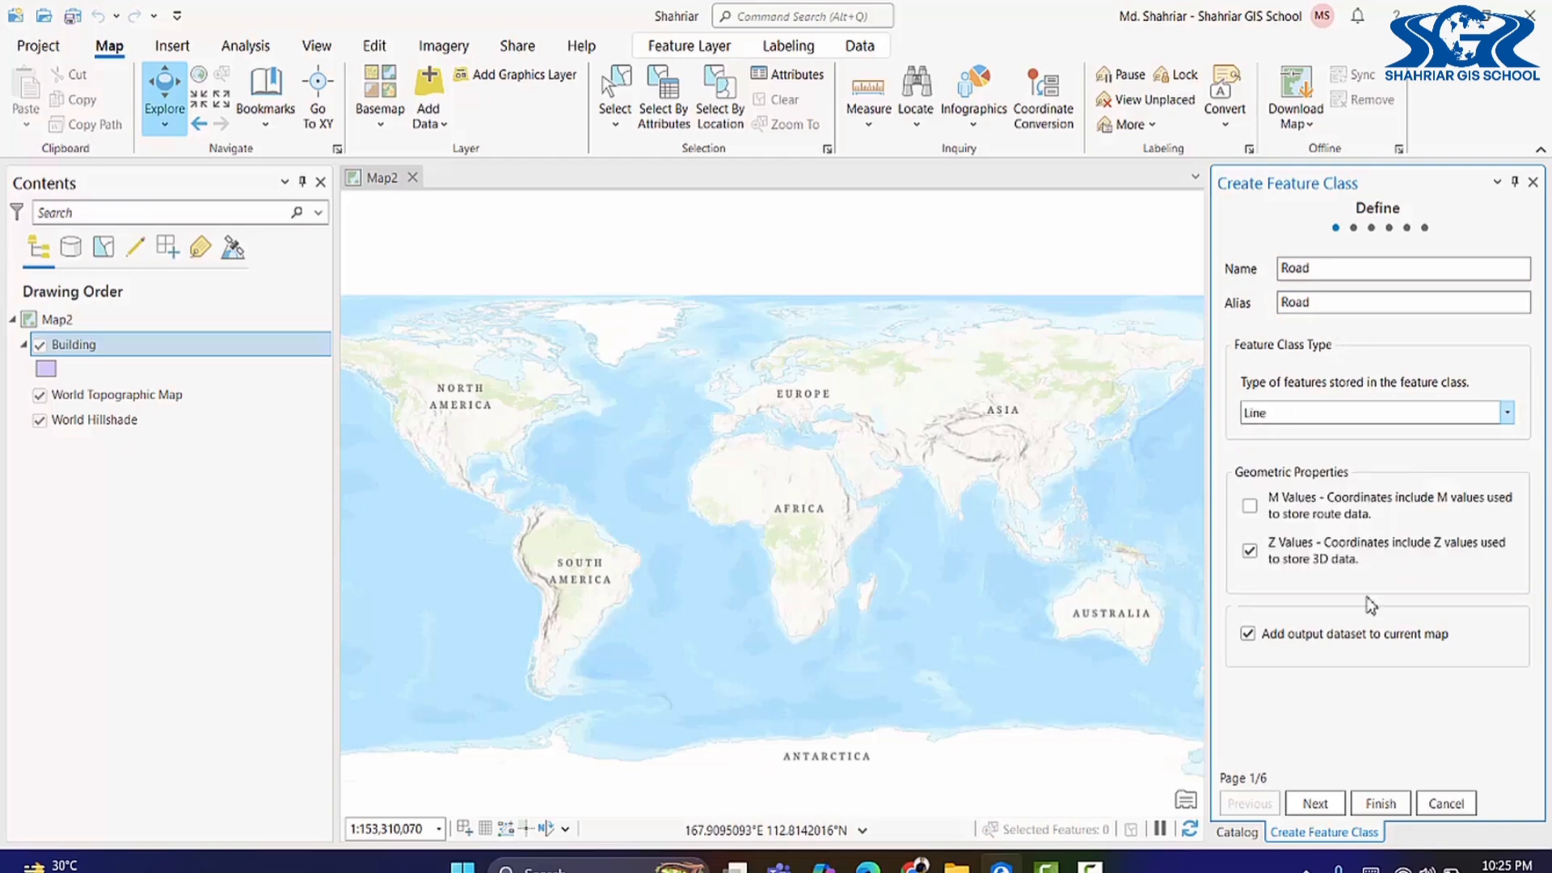
click(1320, 804)
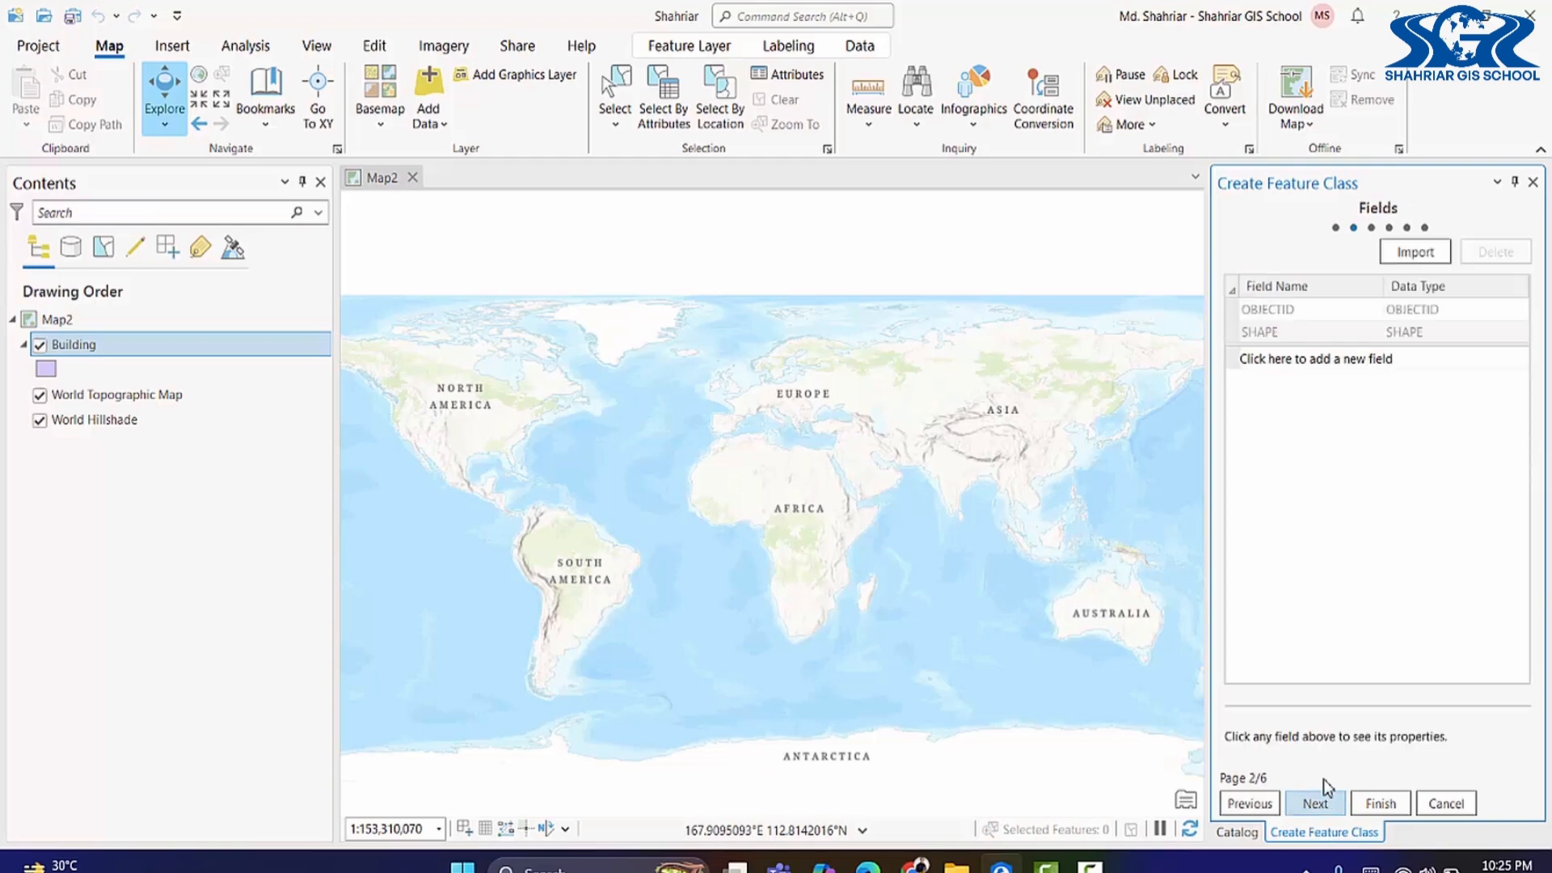
Step: Add Name and Type text fields to the Road feature class
click(1344, 360)
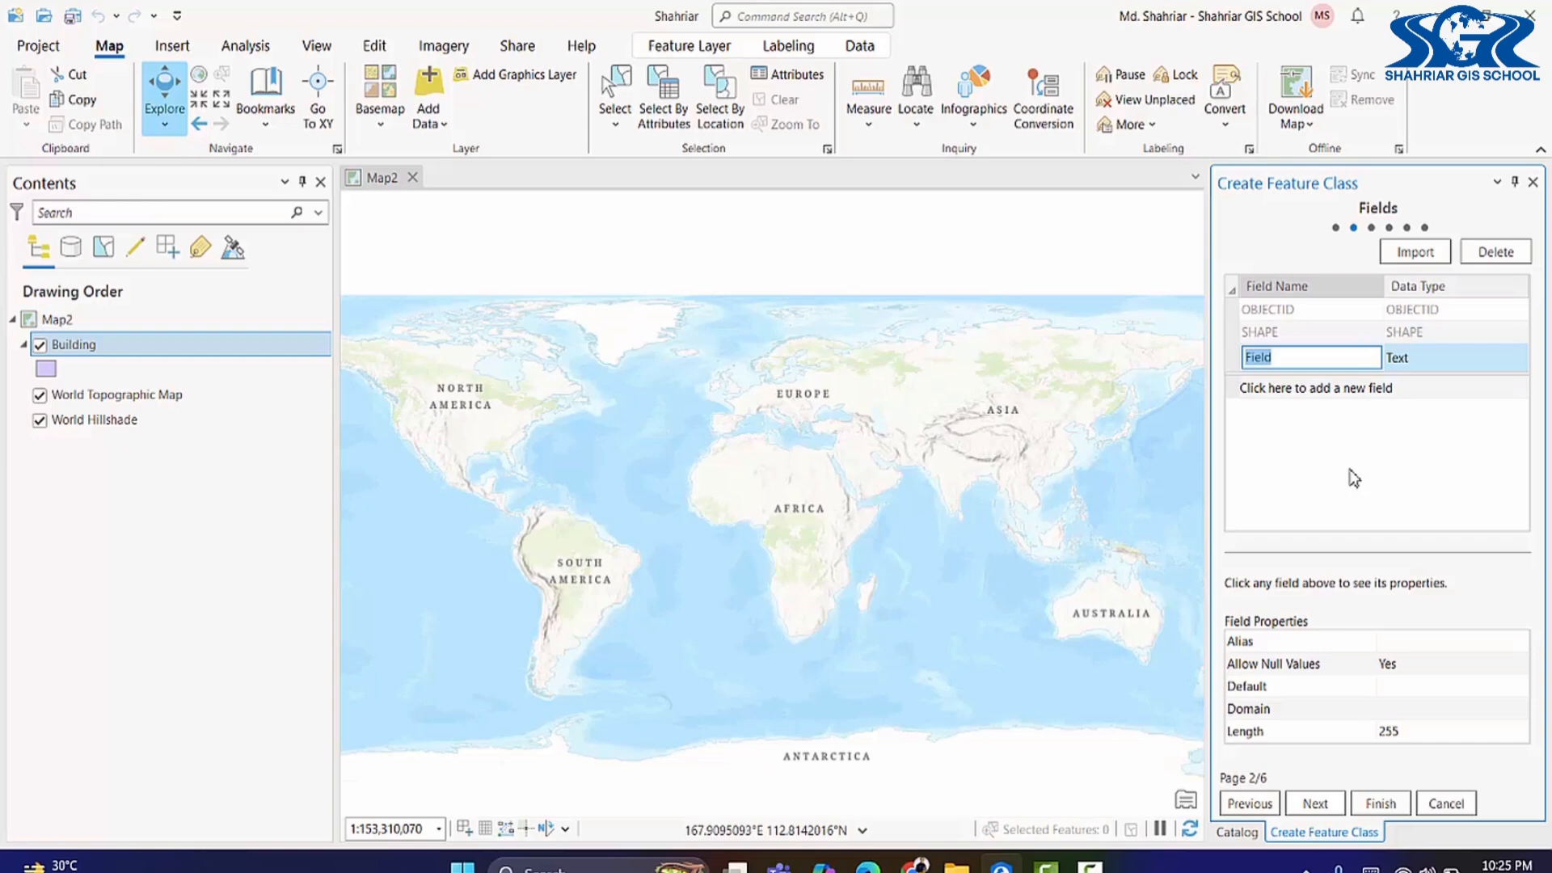
text(Name)
click(1332, 396)
text(Type)
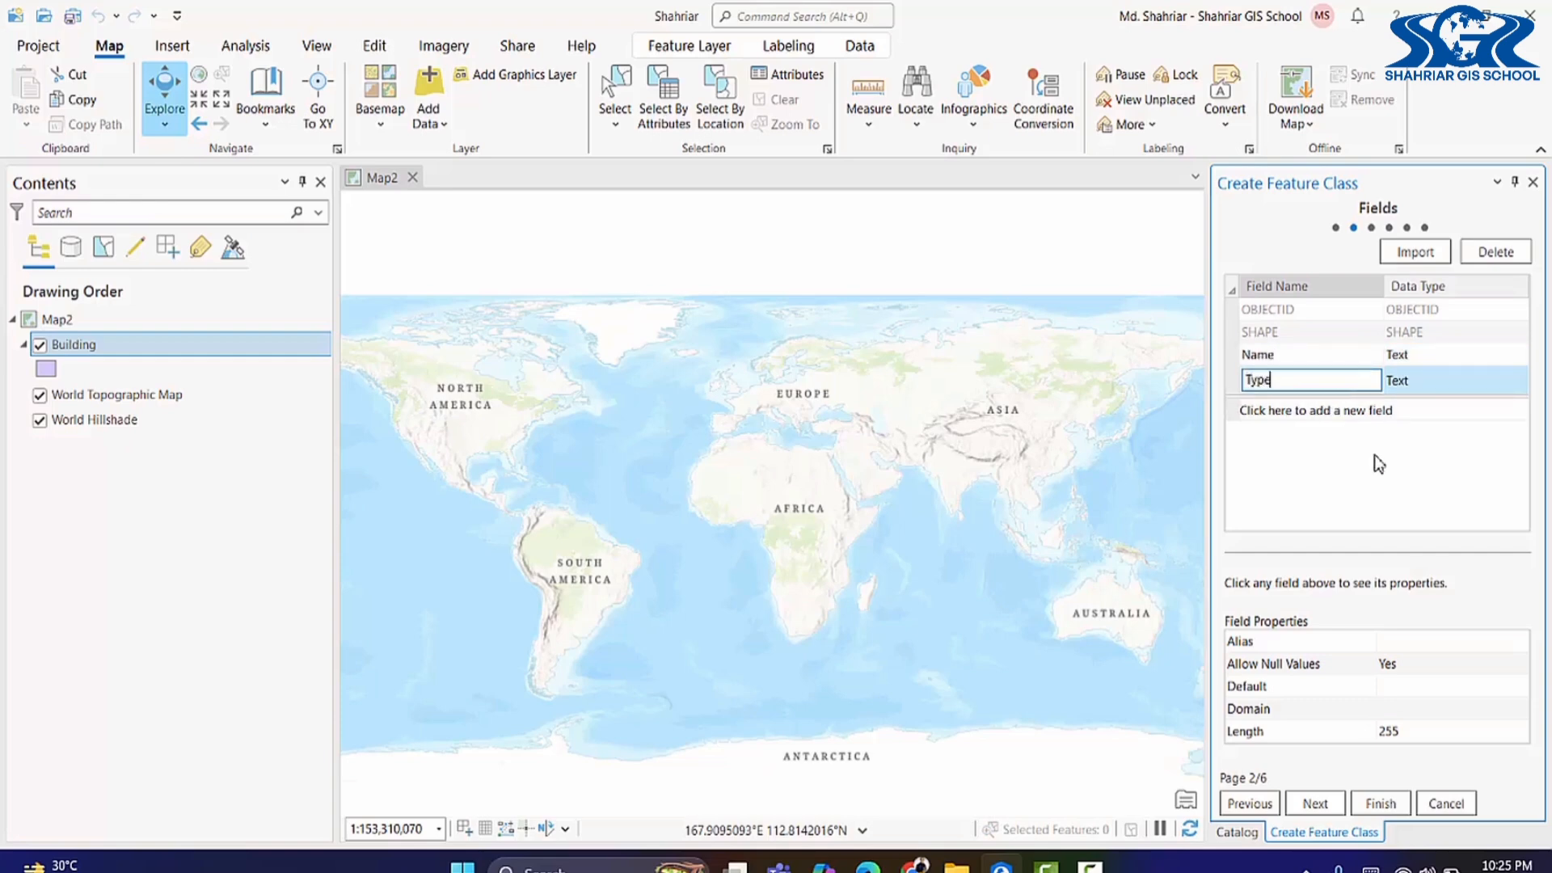
key(Return)
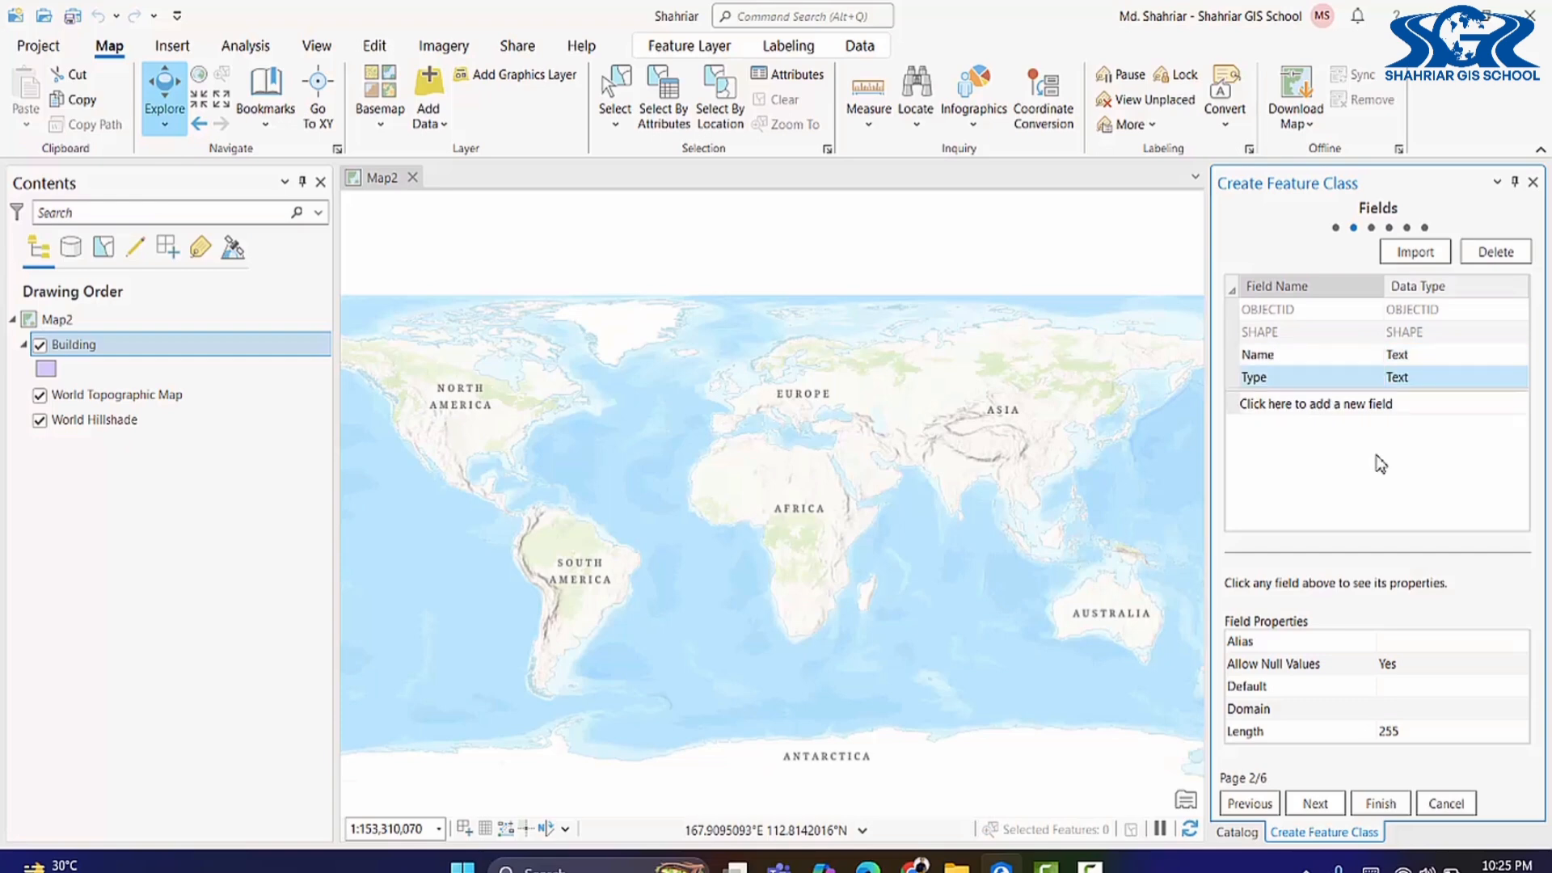
click(1304, 804)
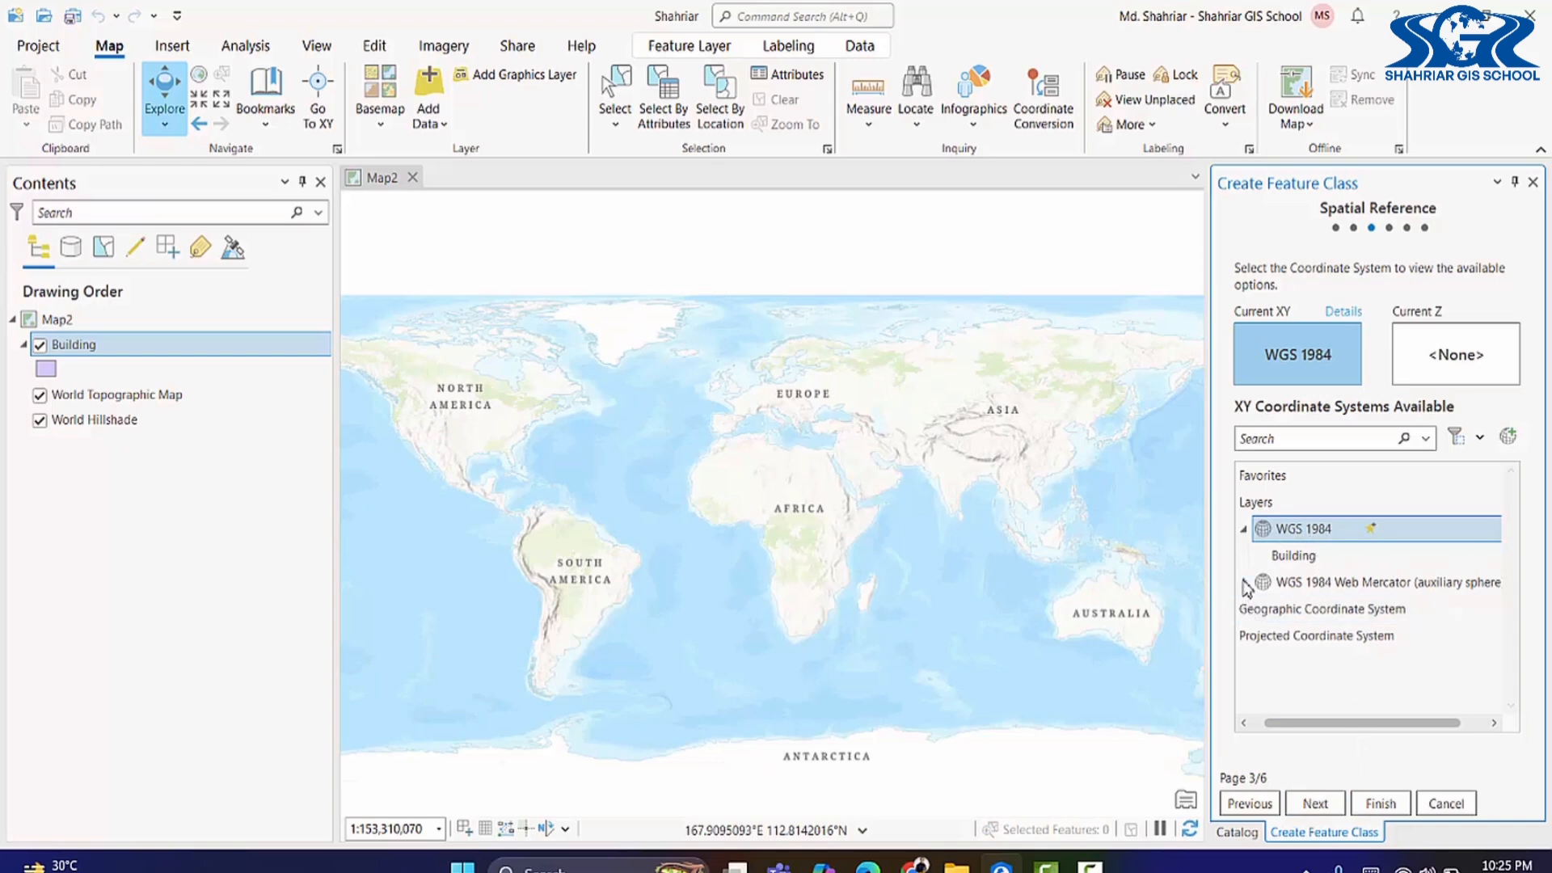
Step: Set the Road feature class spatial reference to WGS 1984 under Geographic > World
click(1246, 611)
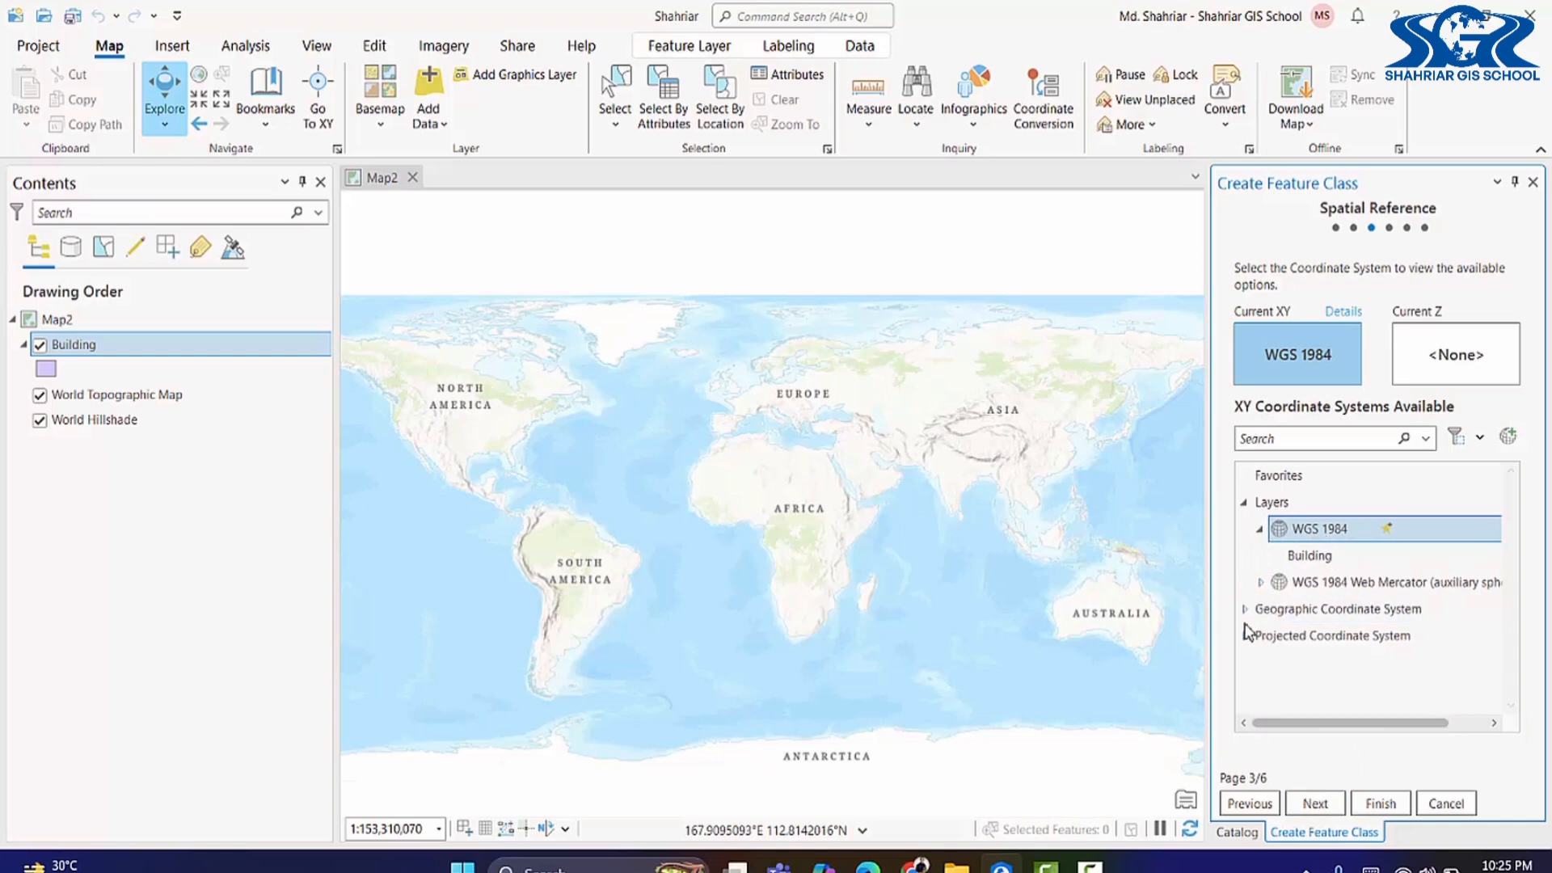
scroll(1261, 638, down, 3)
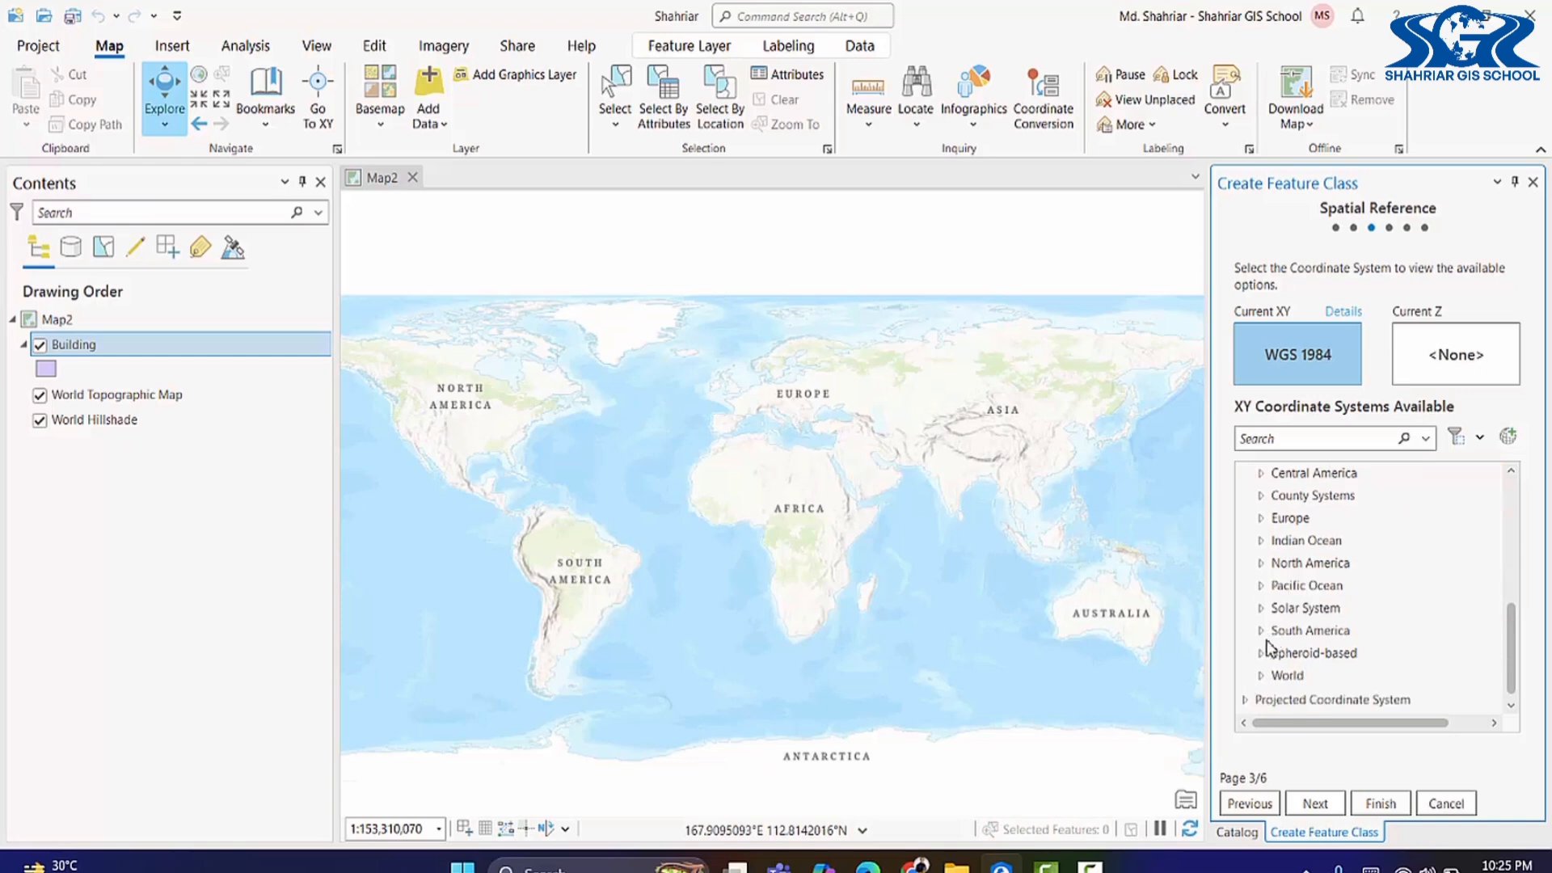
click(1261, 676)
scroll(1282, 645, down, 6)
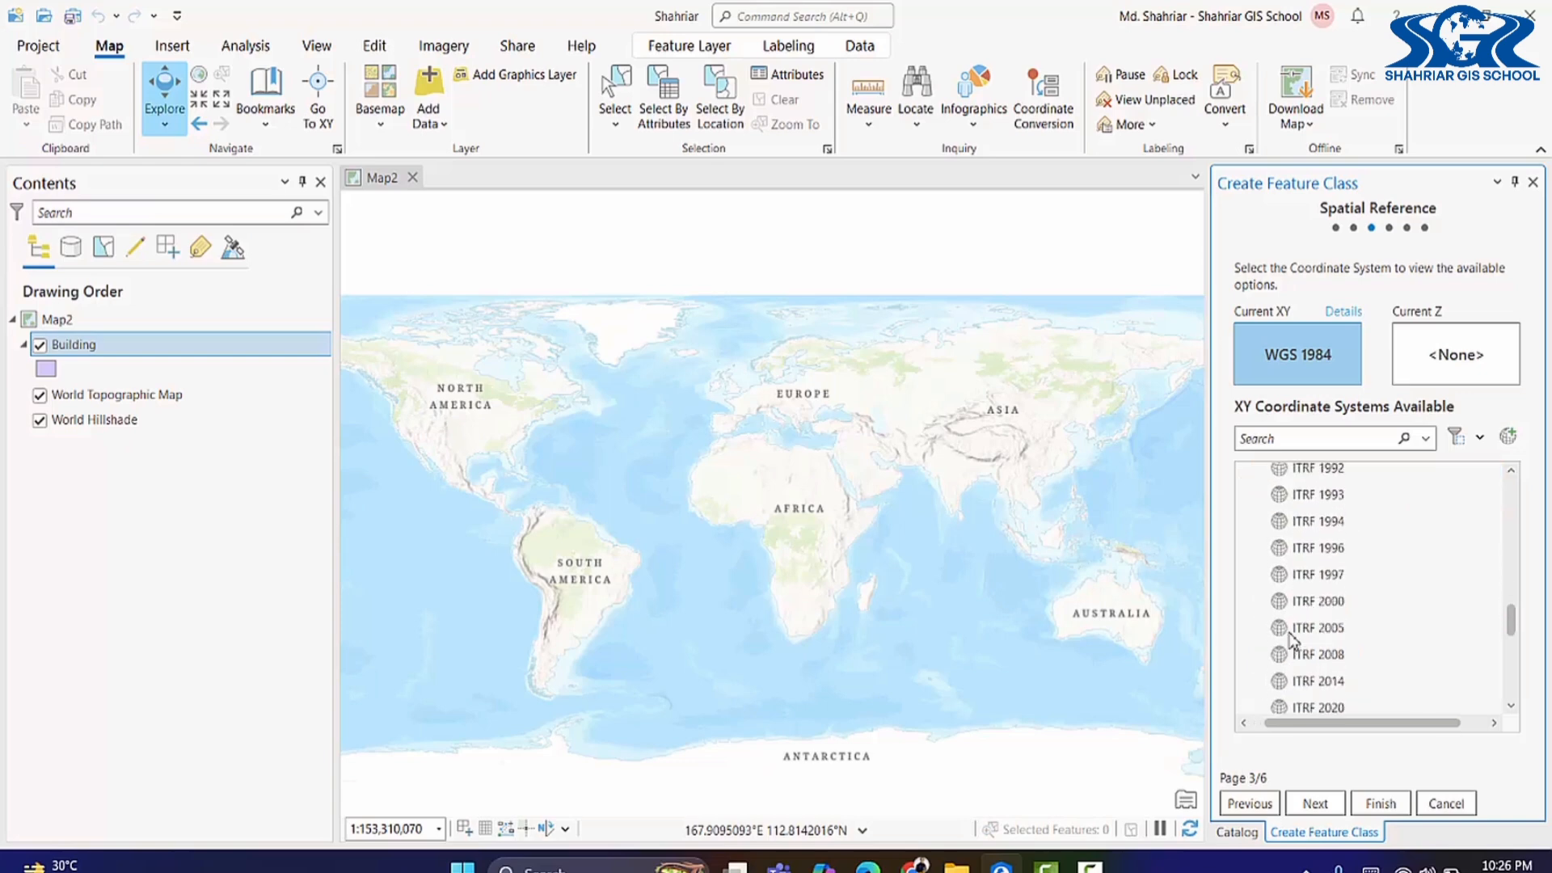
click(1287, 639)
scroll(1288, 639, down, 2)
click(1296, 603)
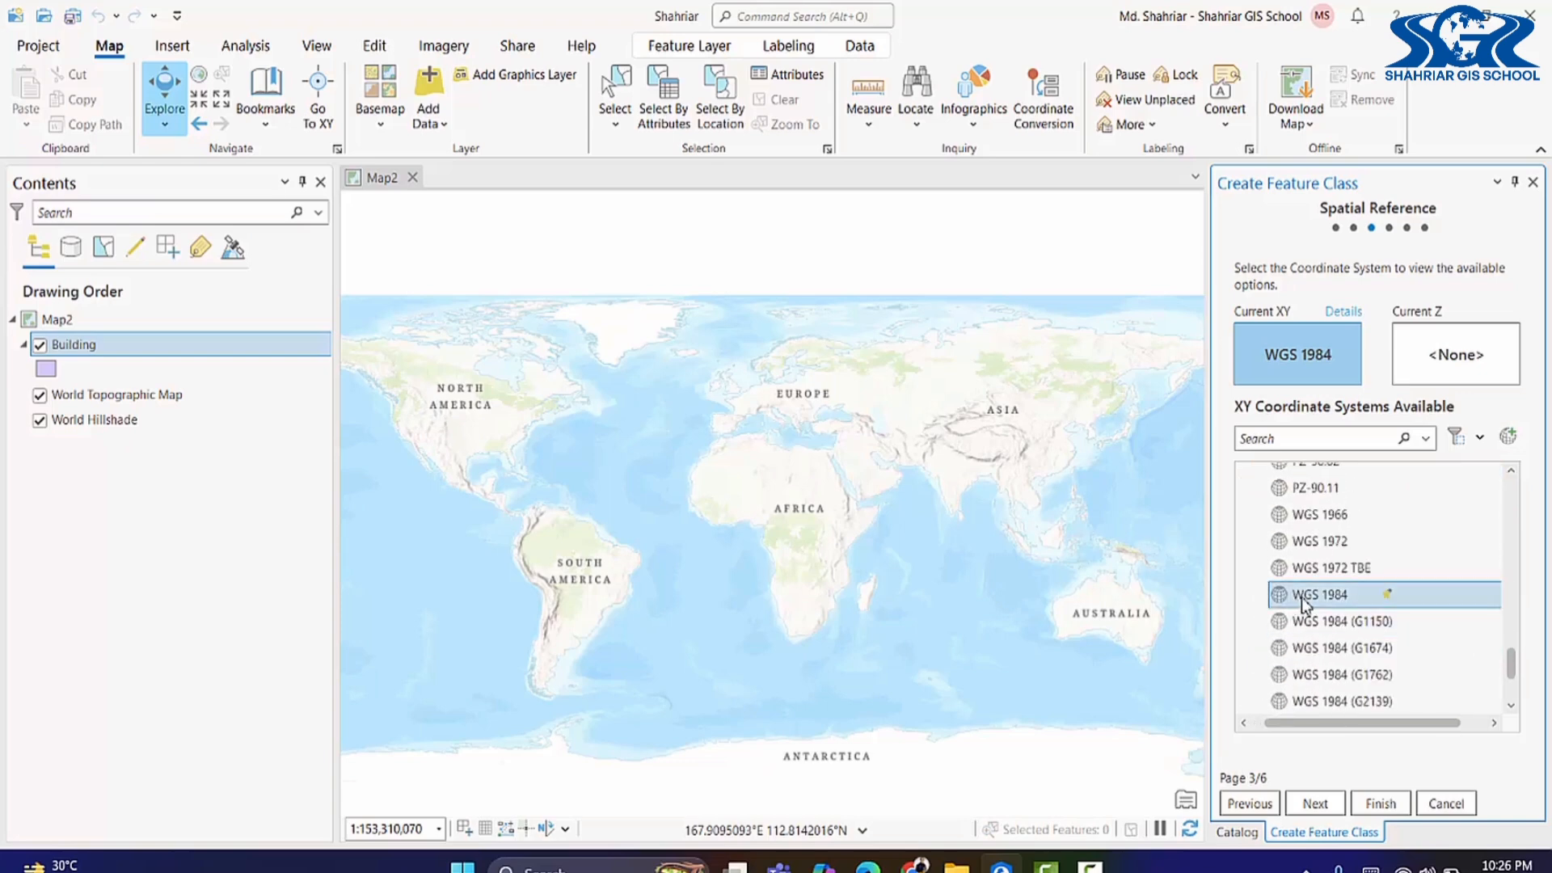
Step: Keep default tolerance, resolution and storage settings and finish creating Road
click(1318, 805)
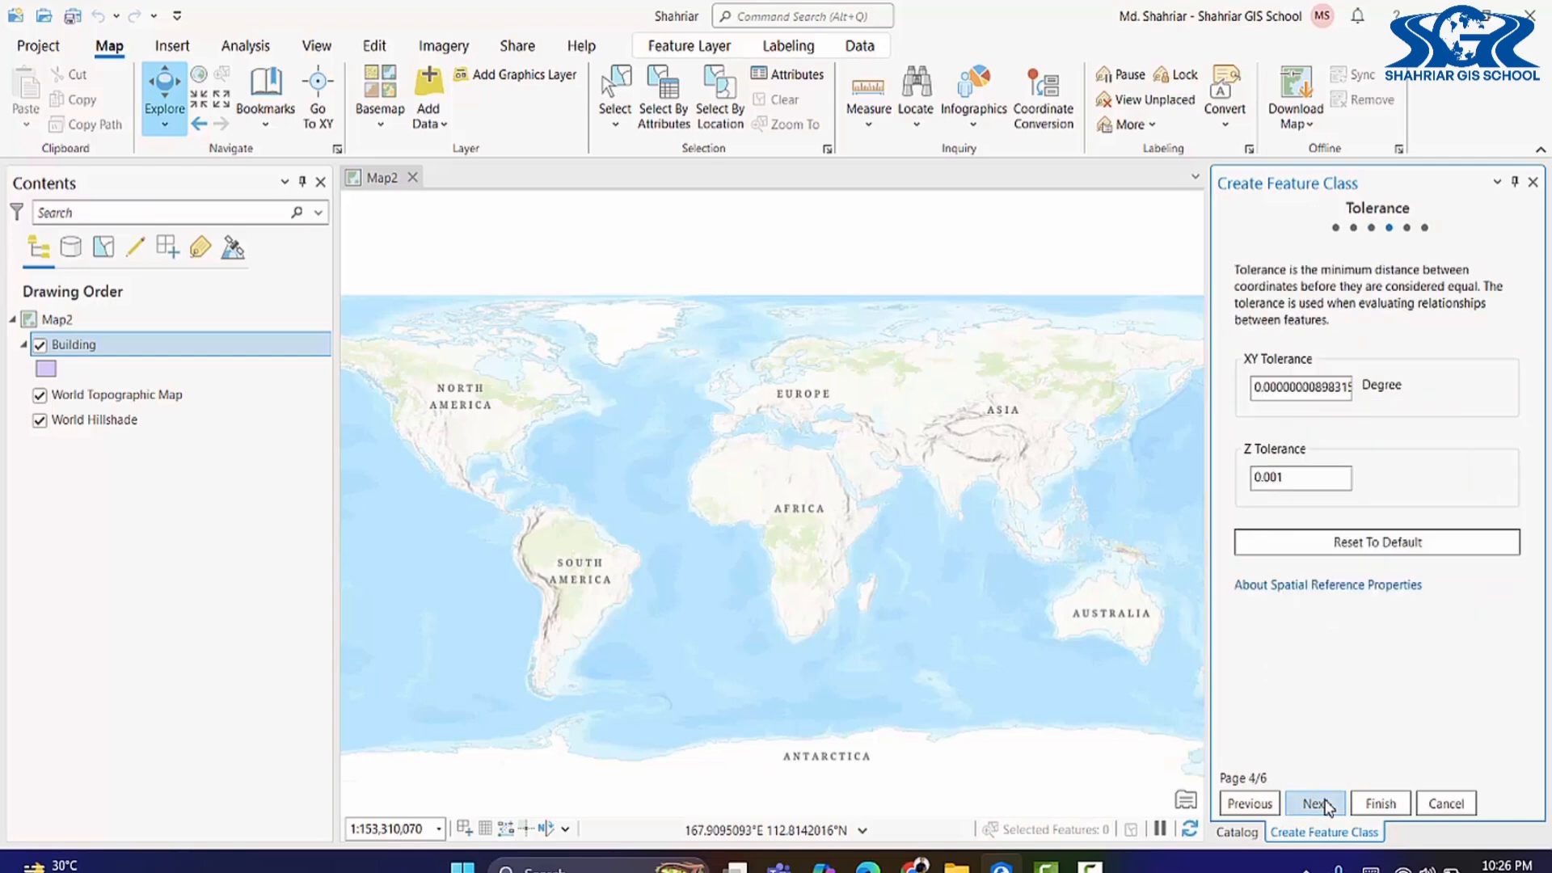
click(1317, 804)
click(1318, 804)
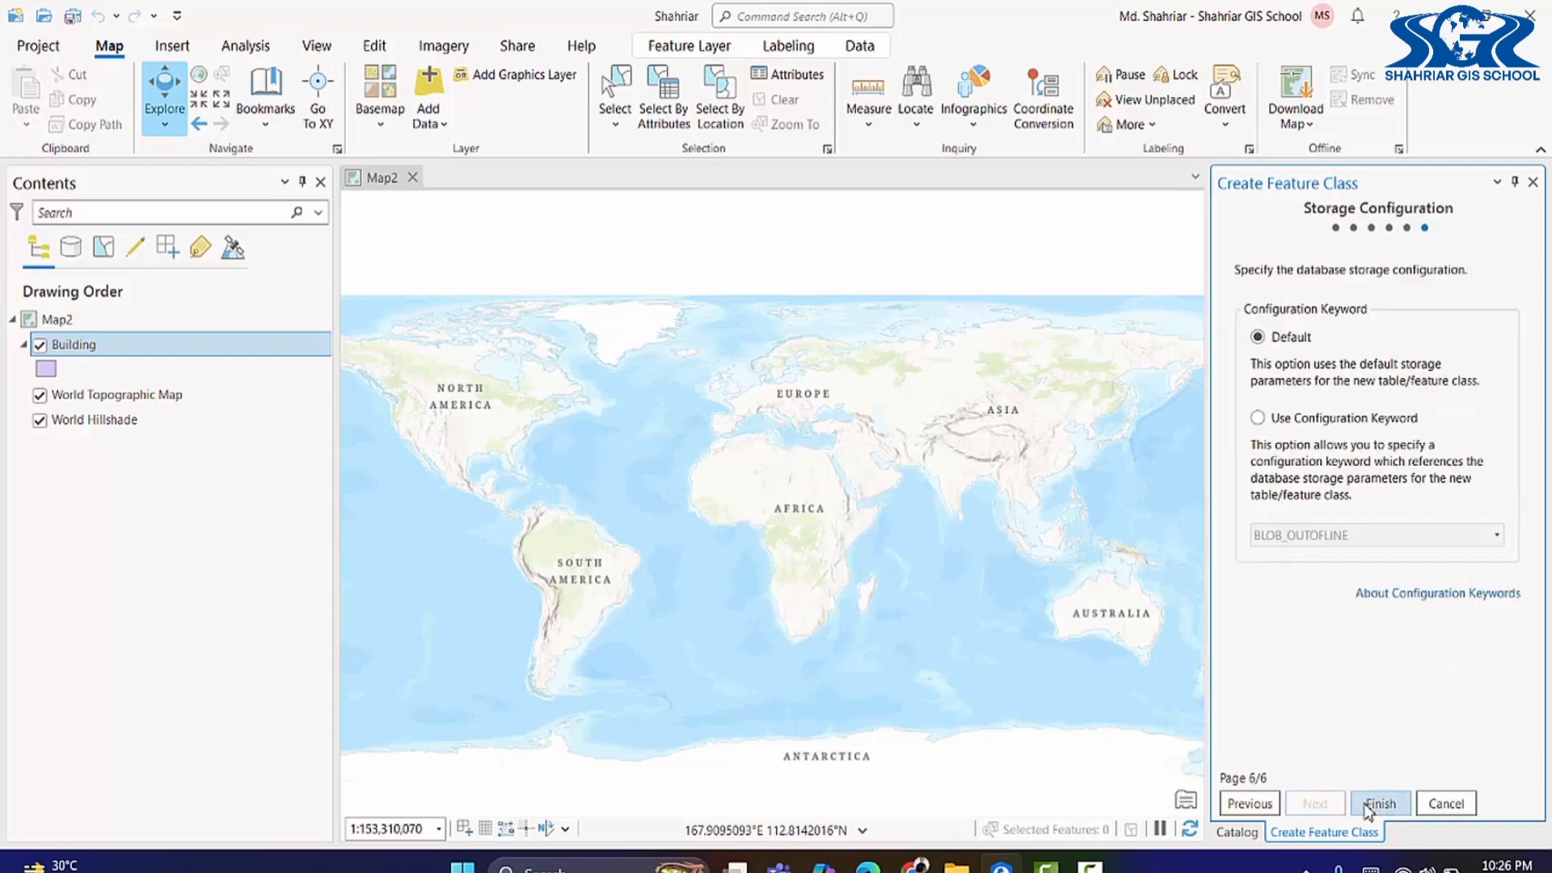
click(1378, 804)
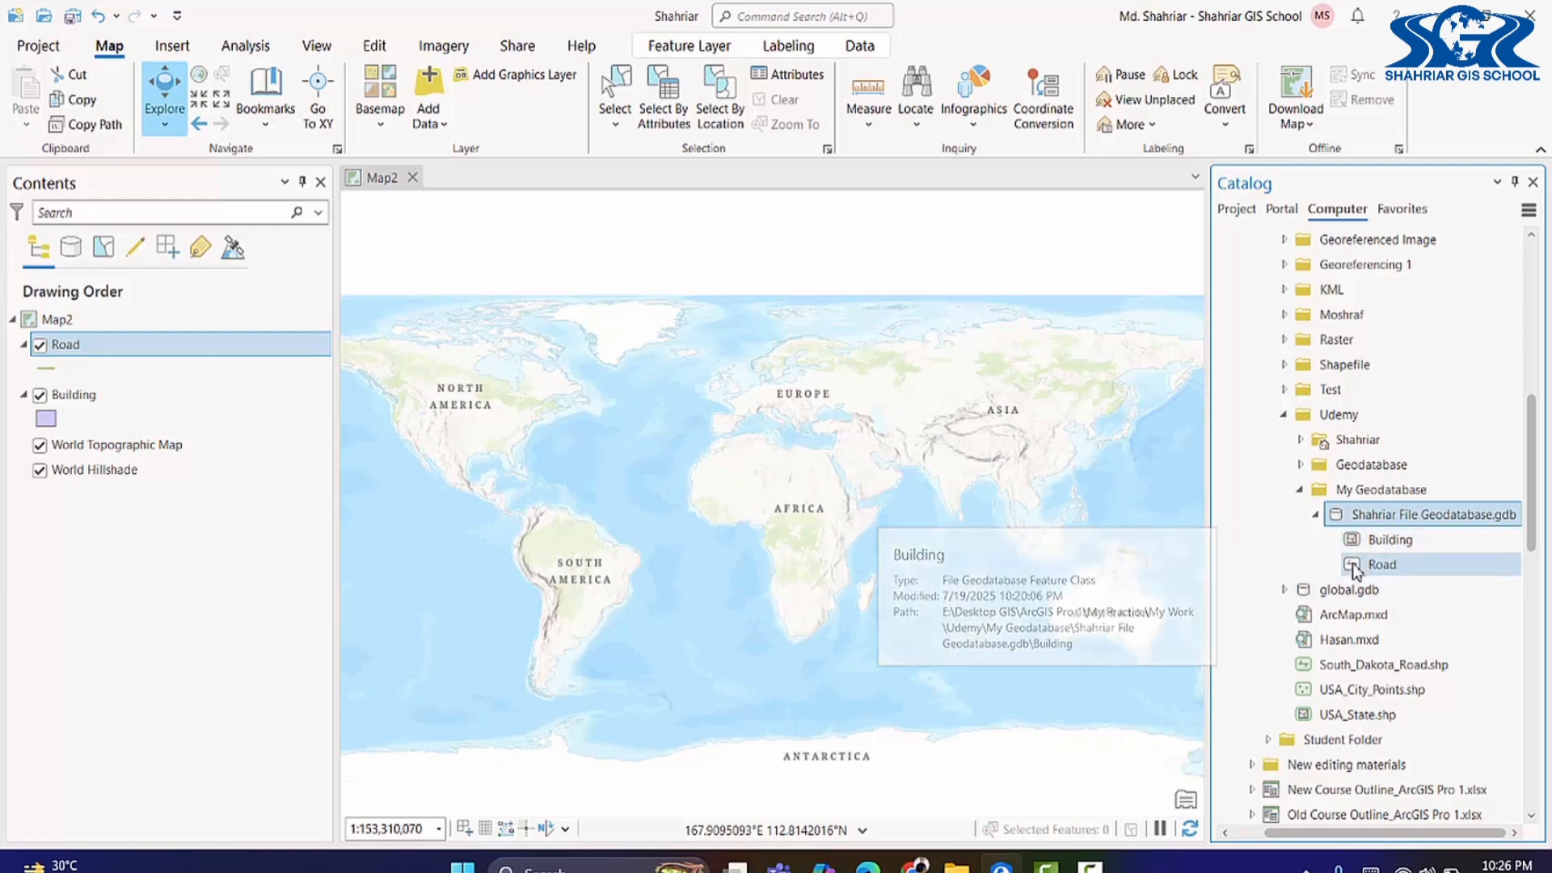
Step: Start a Point feature class named Landmark, alias Landmark, in the renamed geodatabase
right_click(1375, 516)
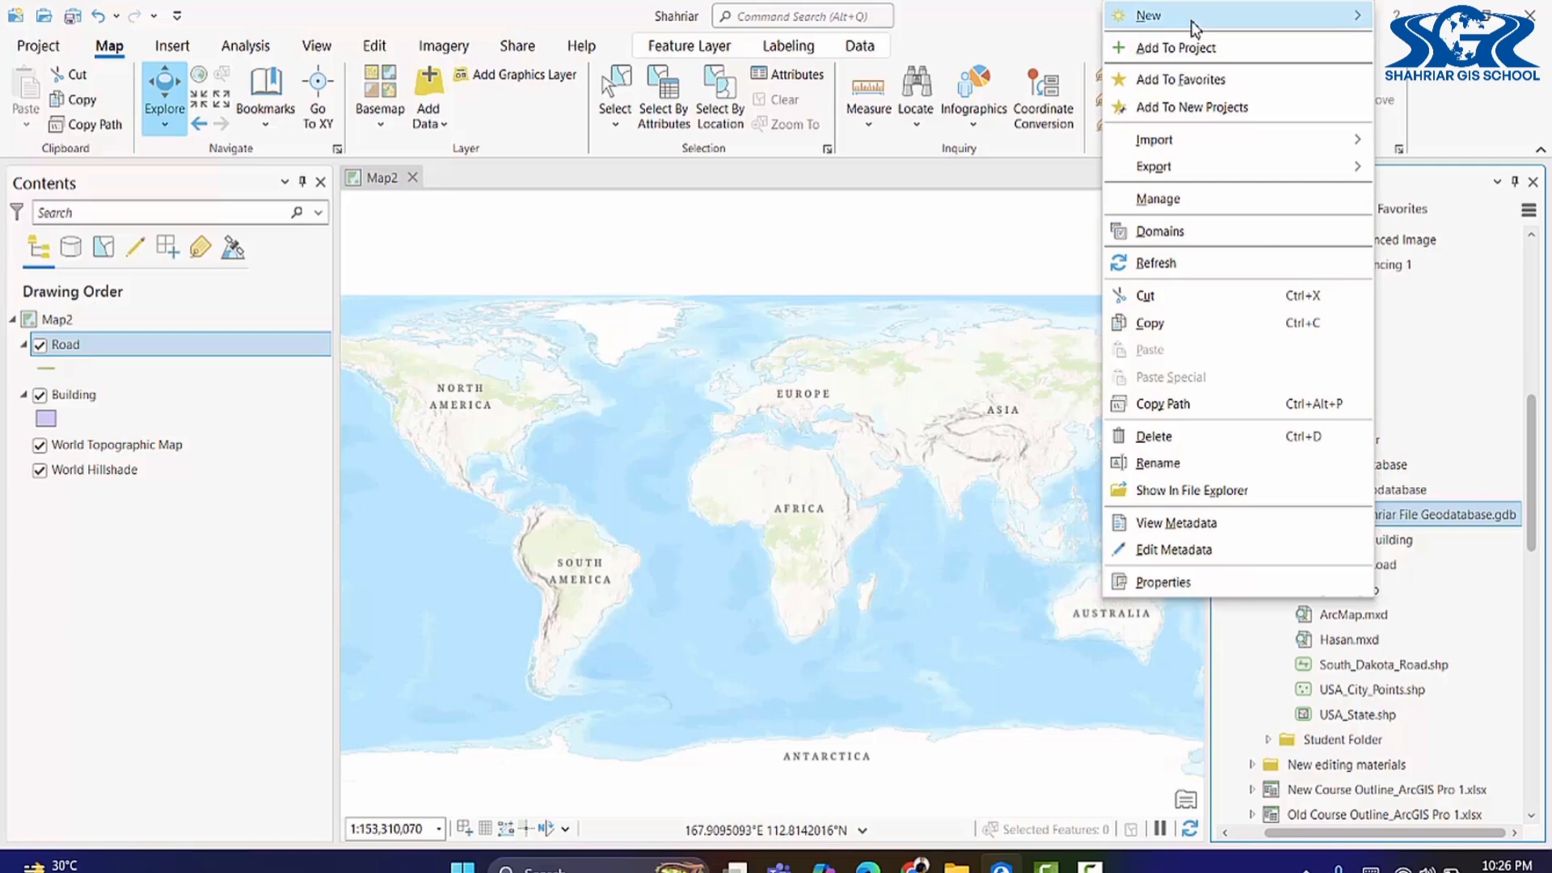
mouse_move(1191, 26)
click(1009, 46)
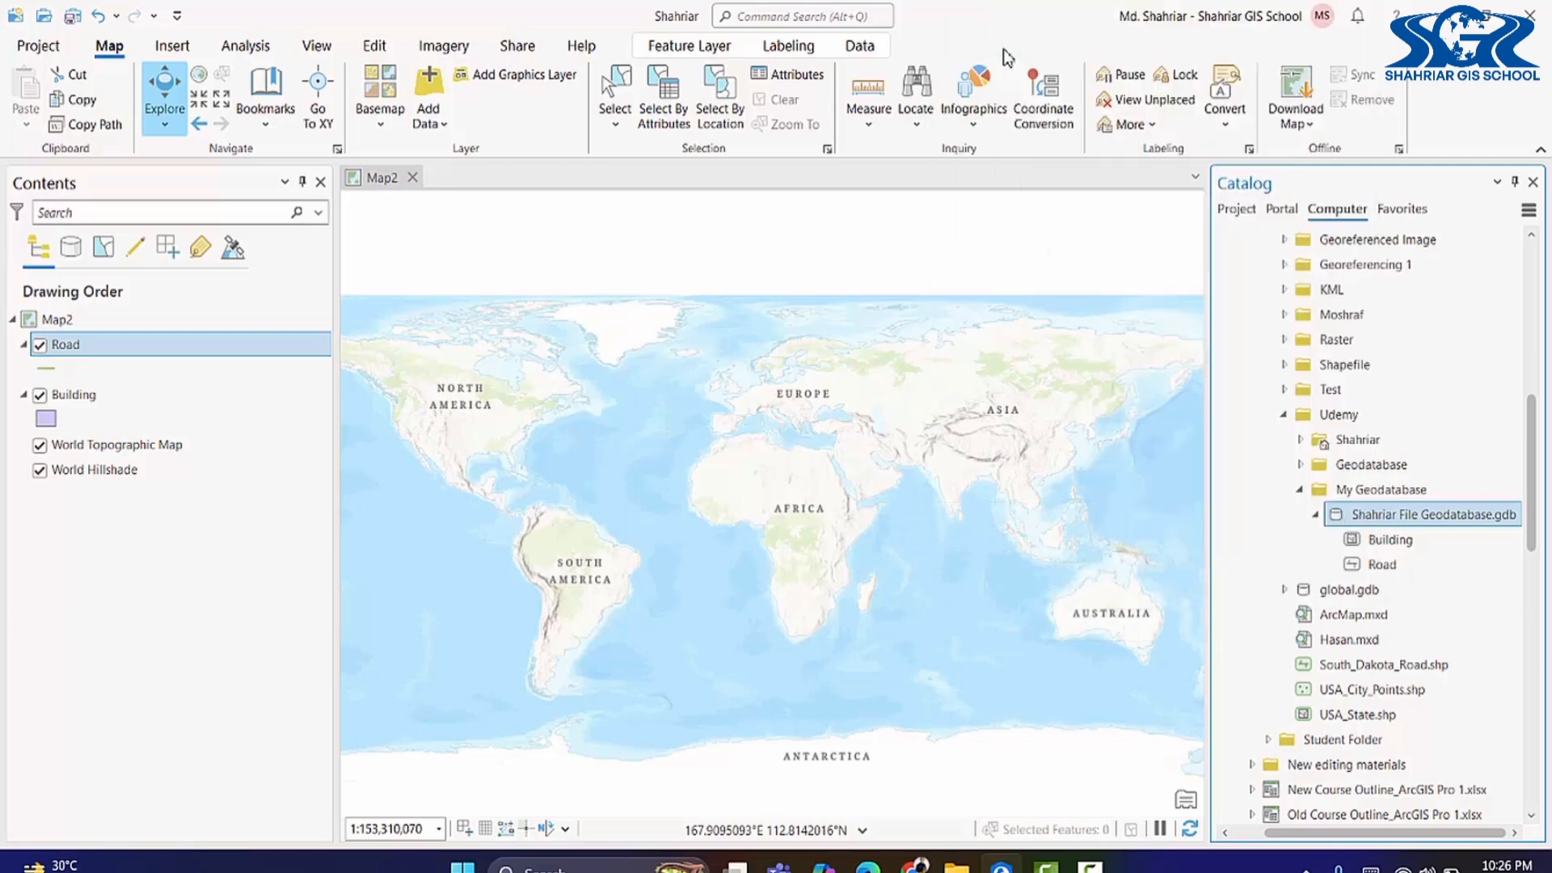
text(La)
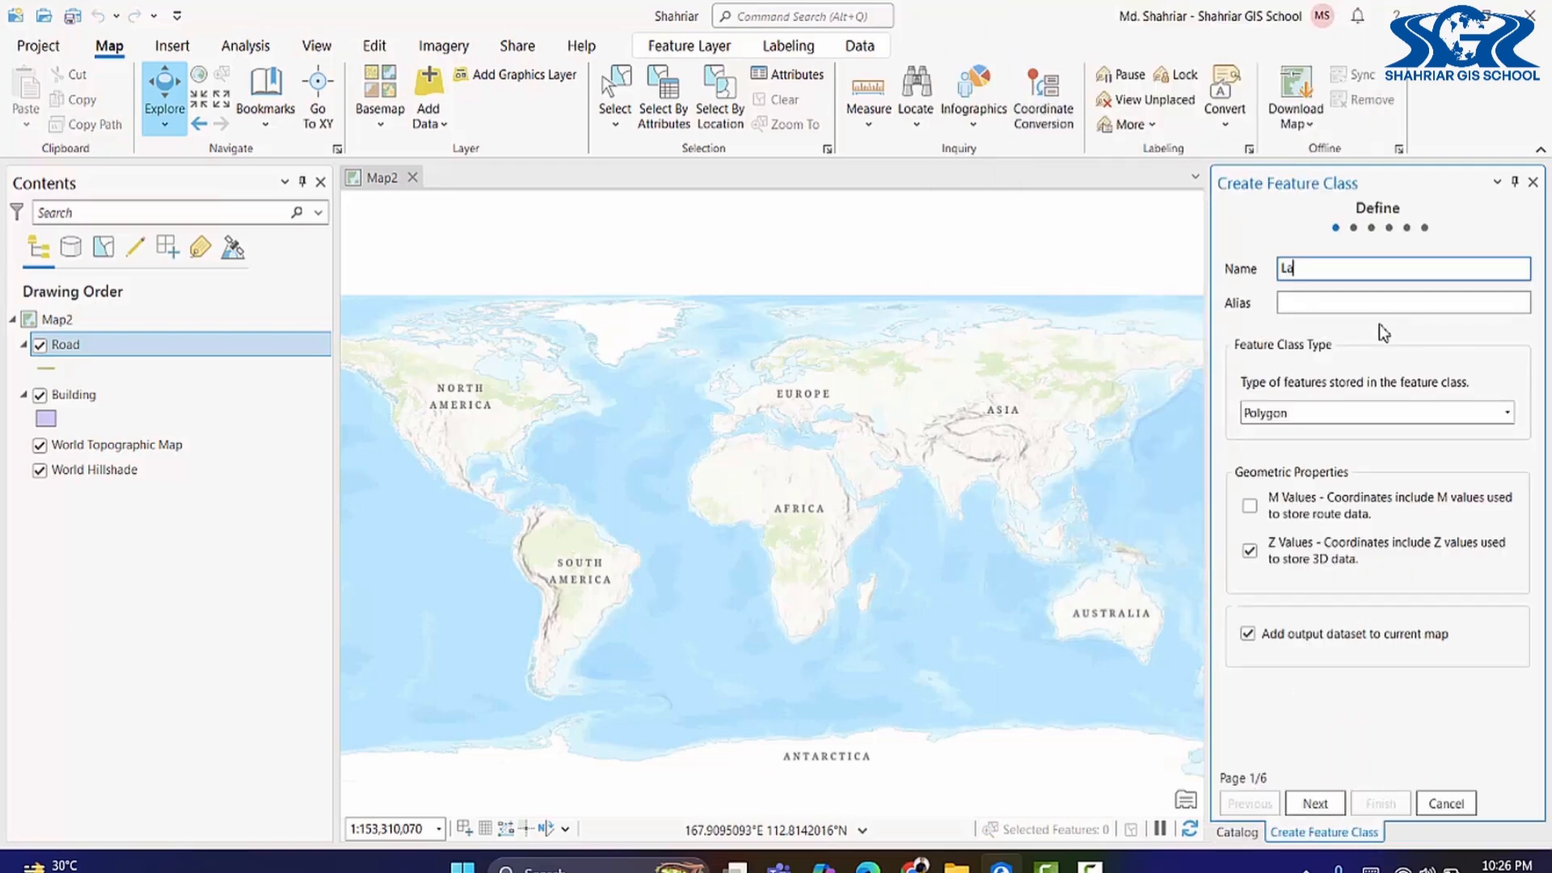
text(ndmark)
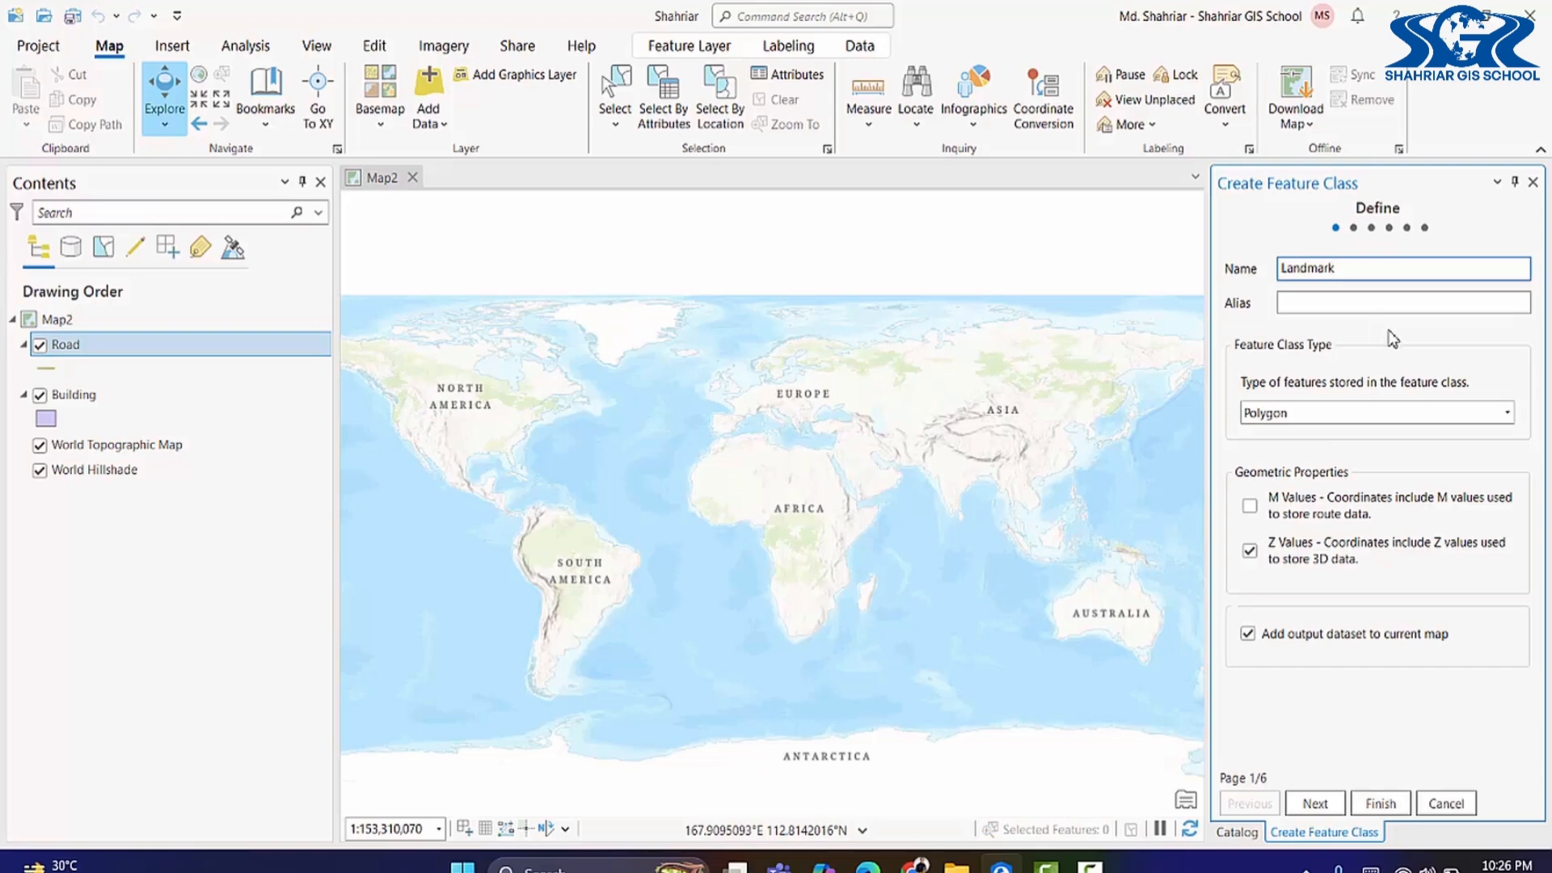
scroll(1167, 294, up, 2)
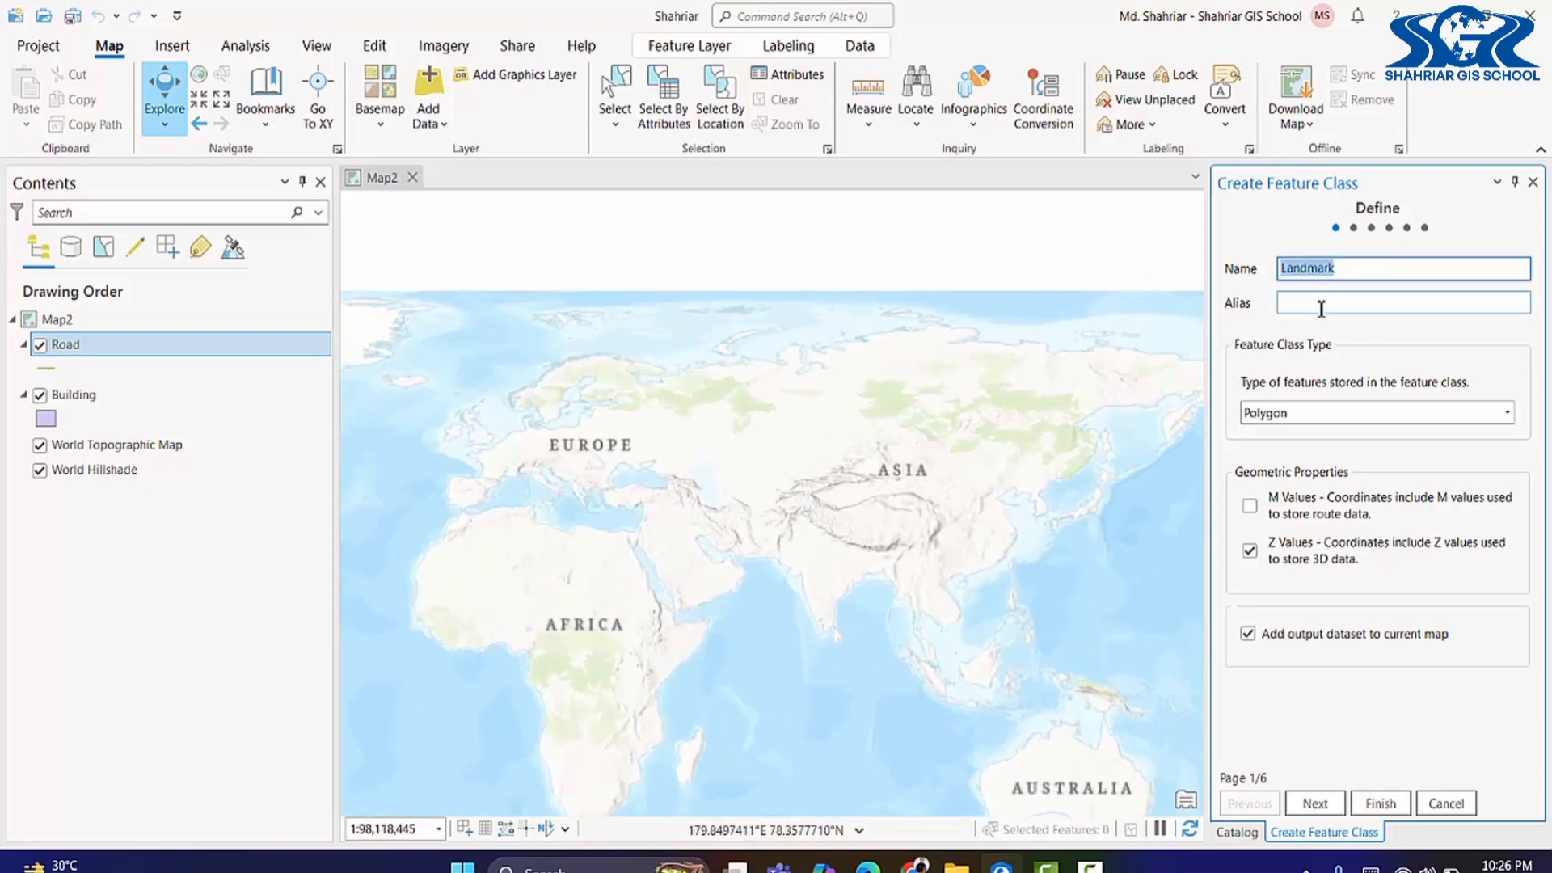
click(1321, 303)
text(Landmark)
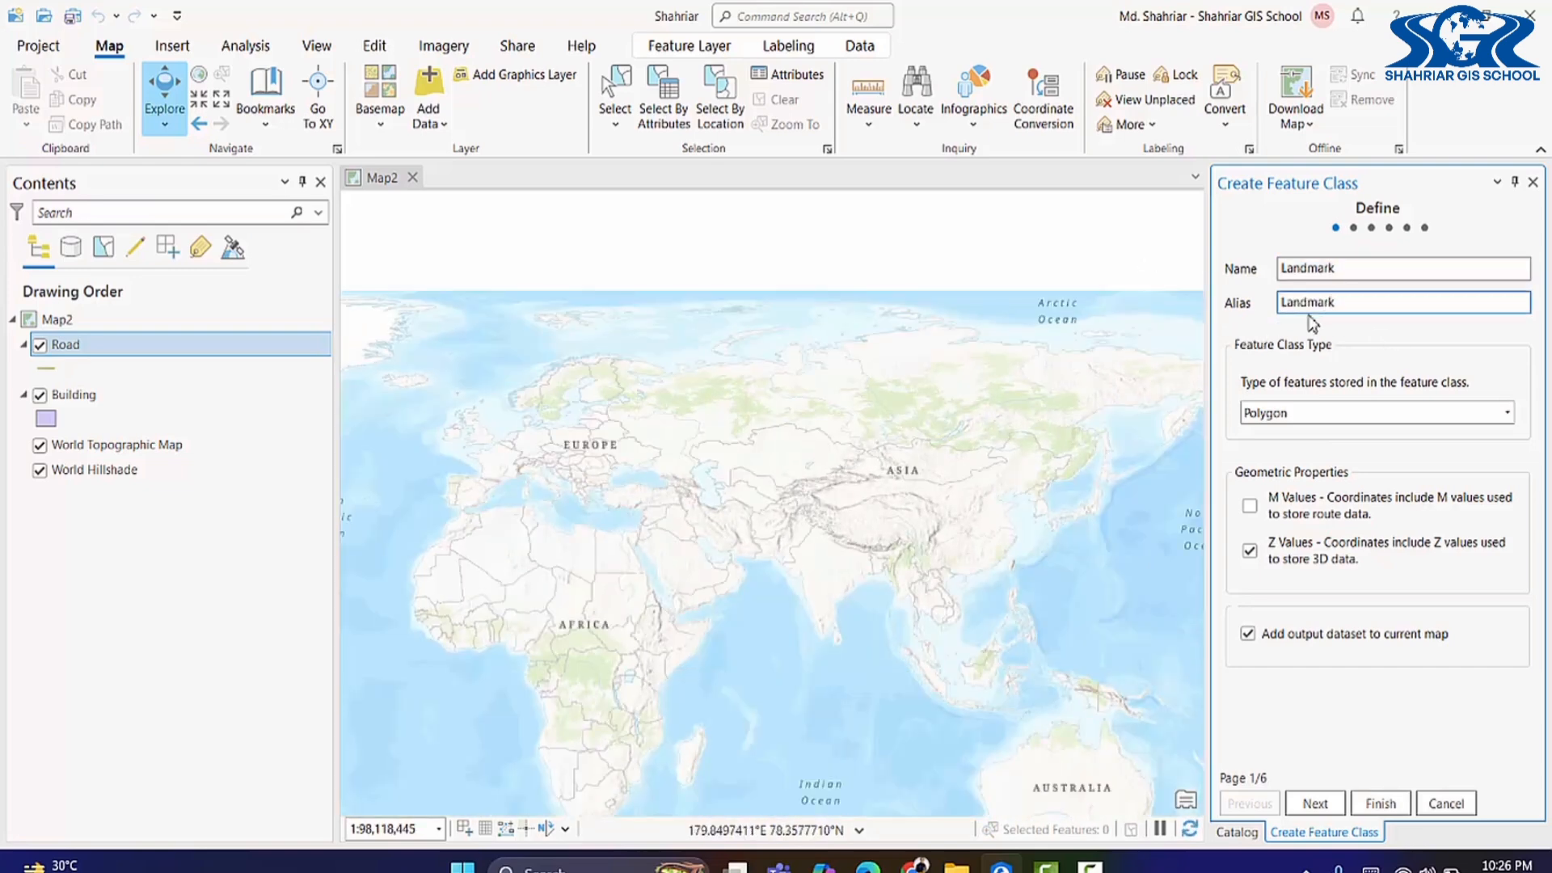
click(1316, 414)
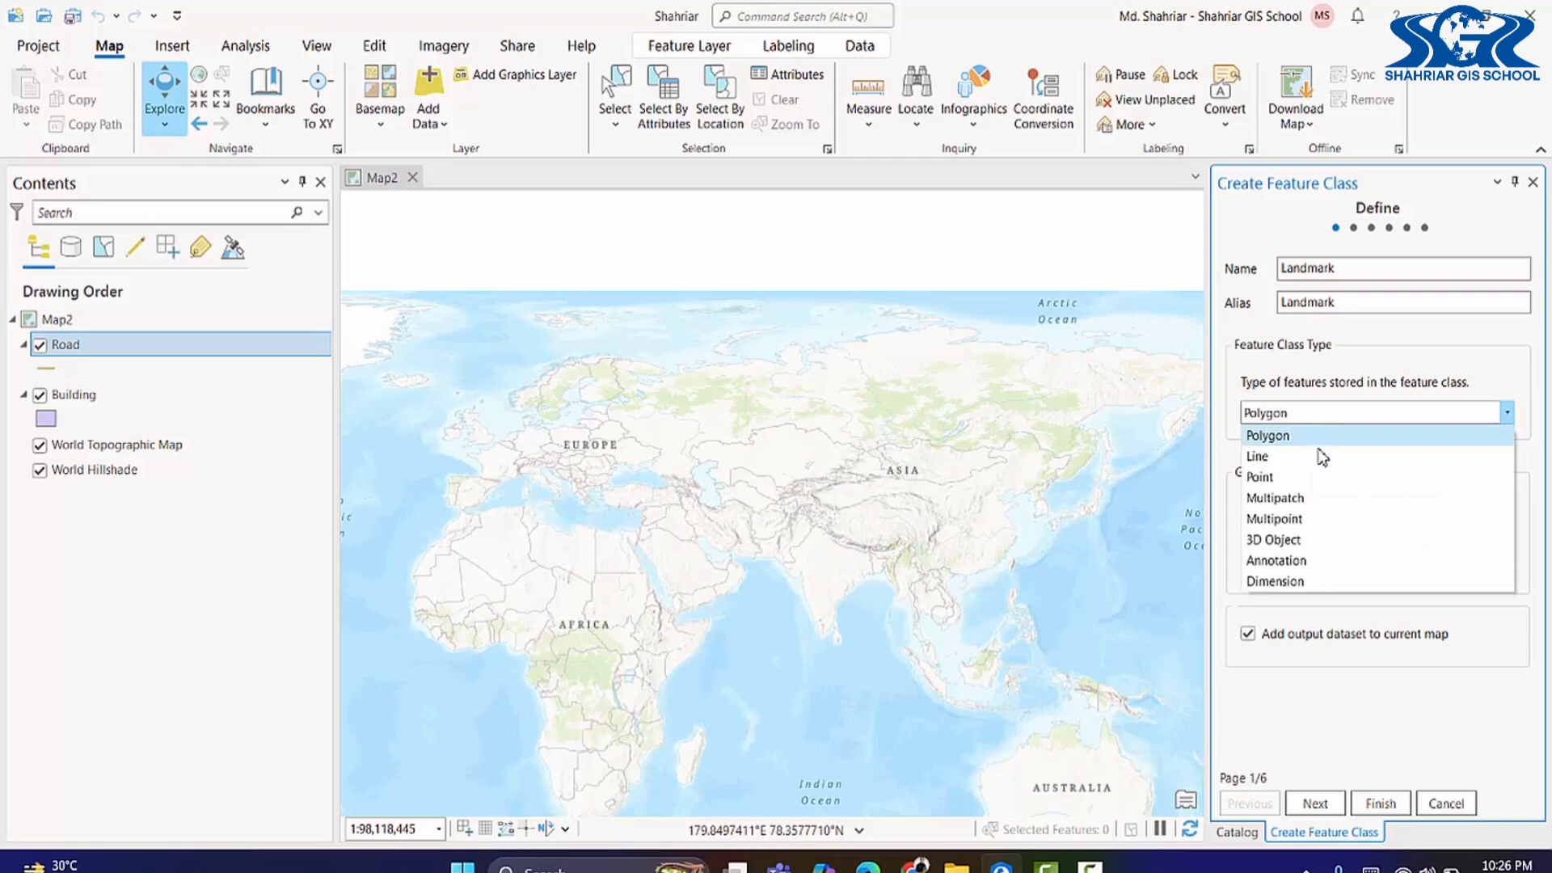
click(1316, 429)
click(1308, 804)
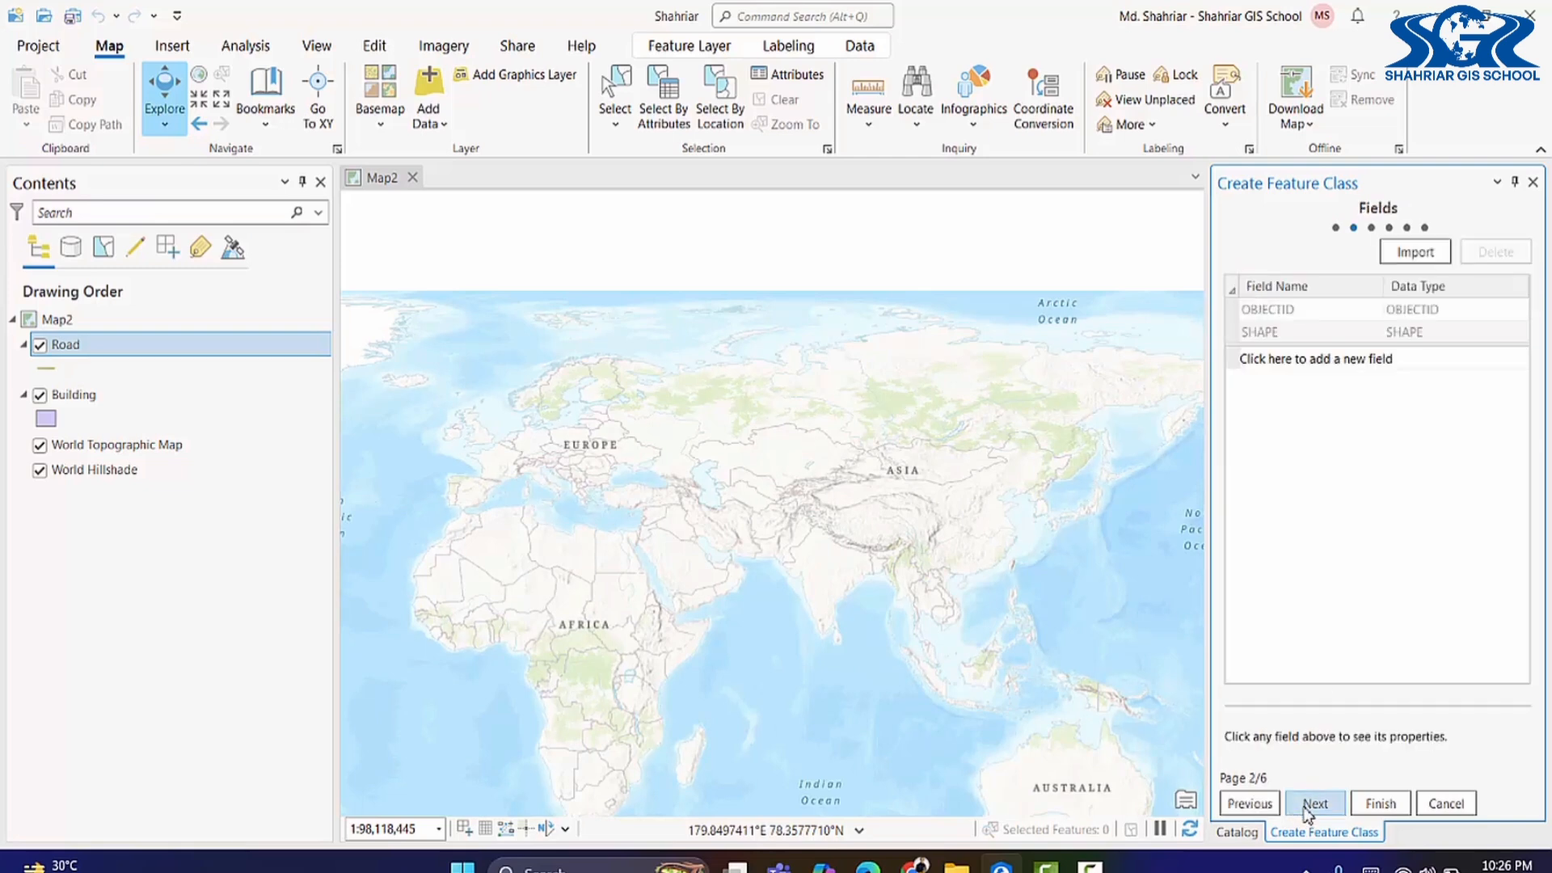
Step: Add Name and Type text fields to the Landmark feature class
click(1338, 358)
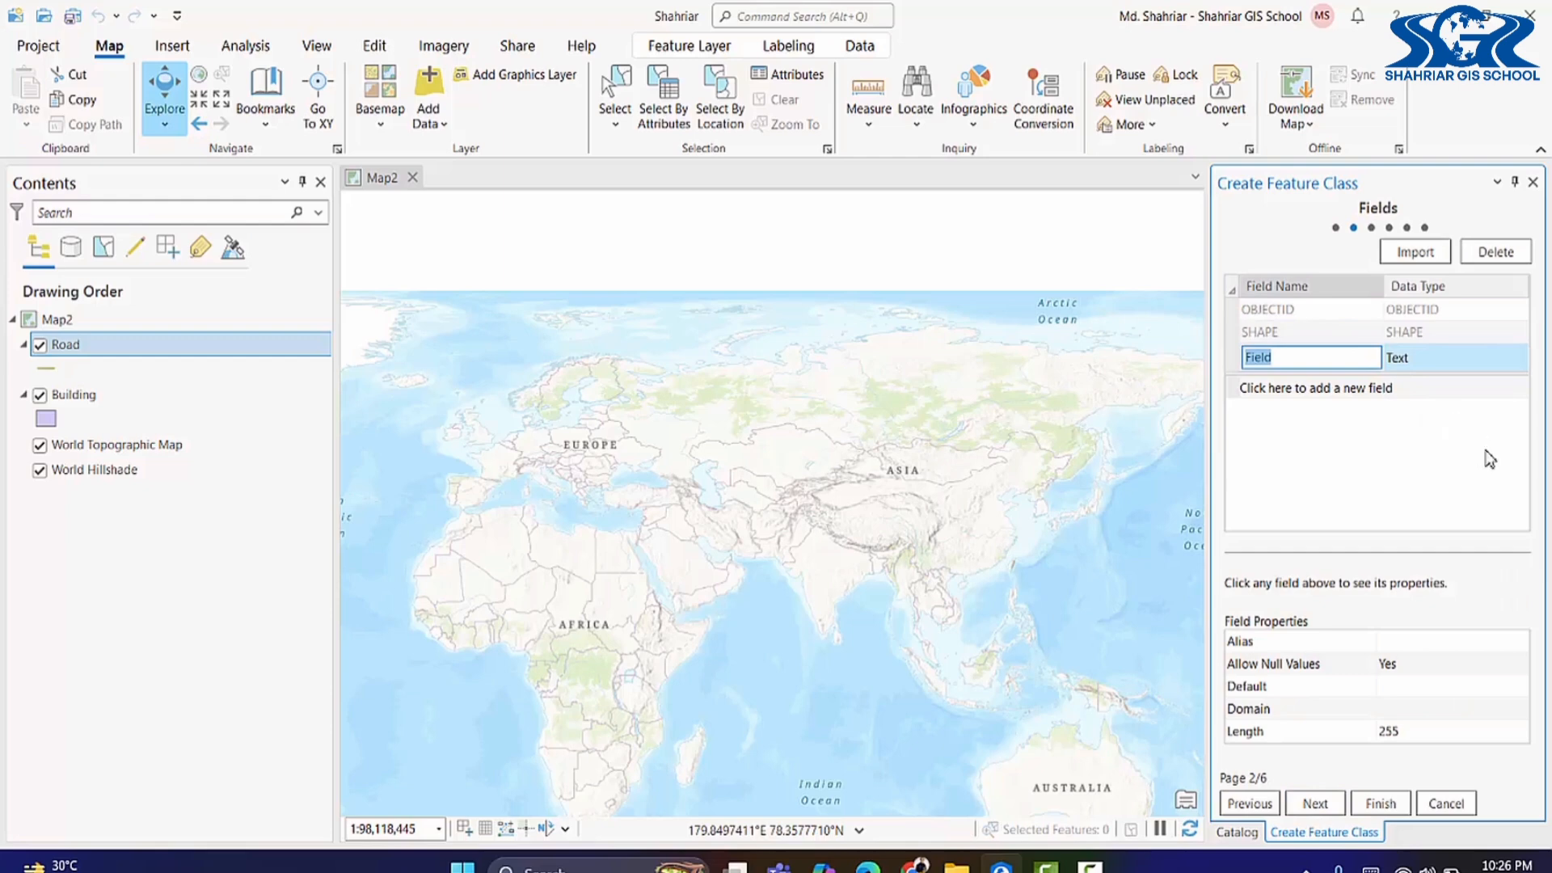
text(Name)
key(Return)
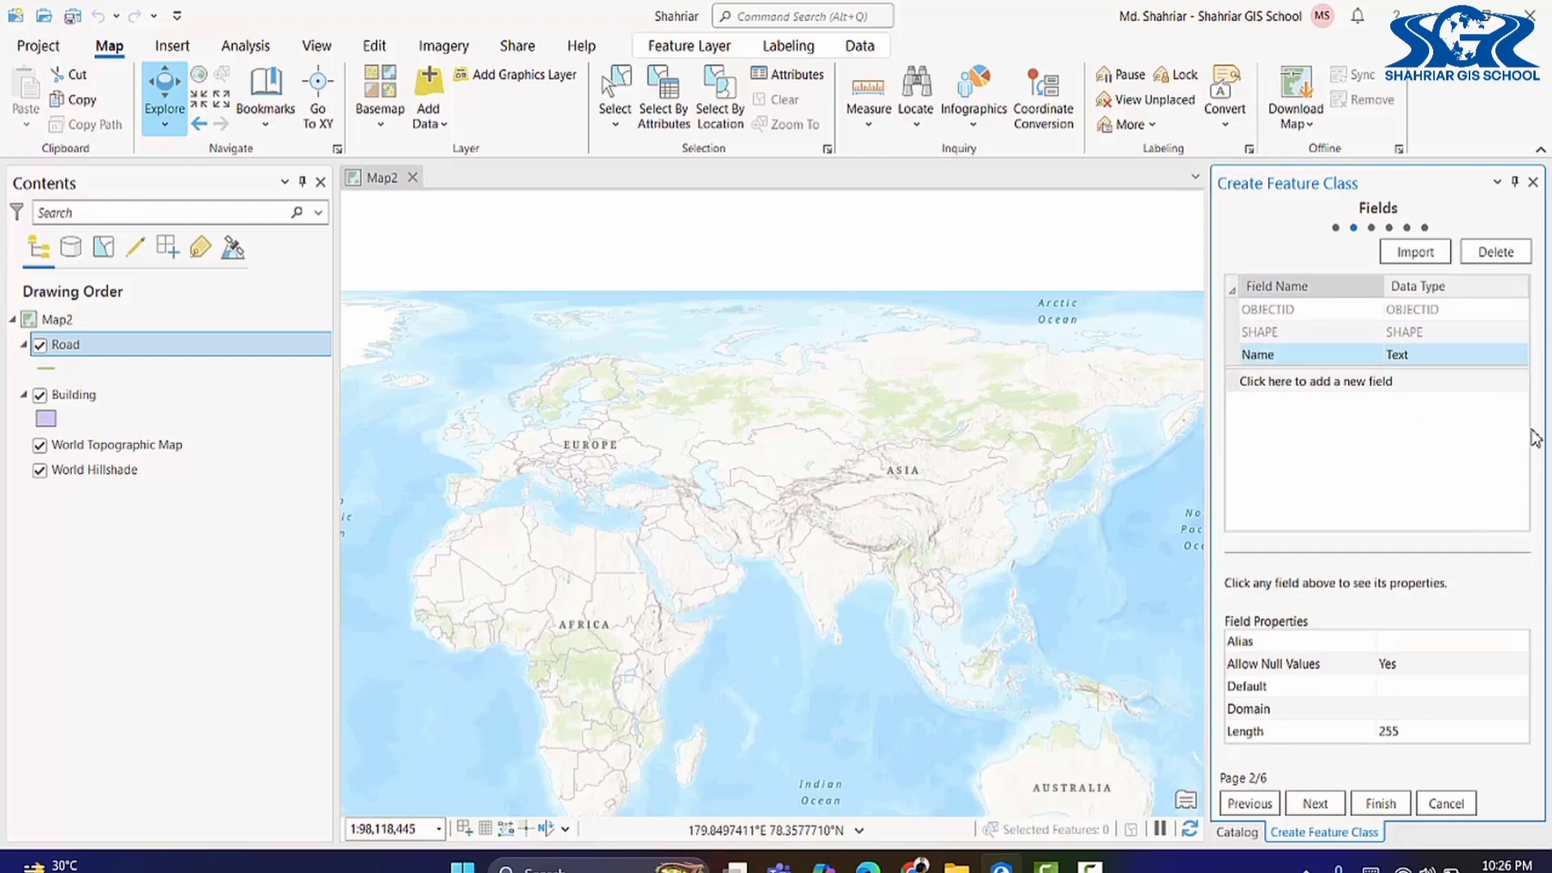
click(1337, 387)
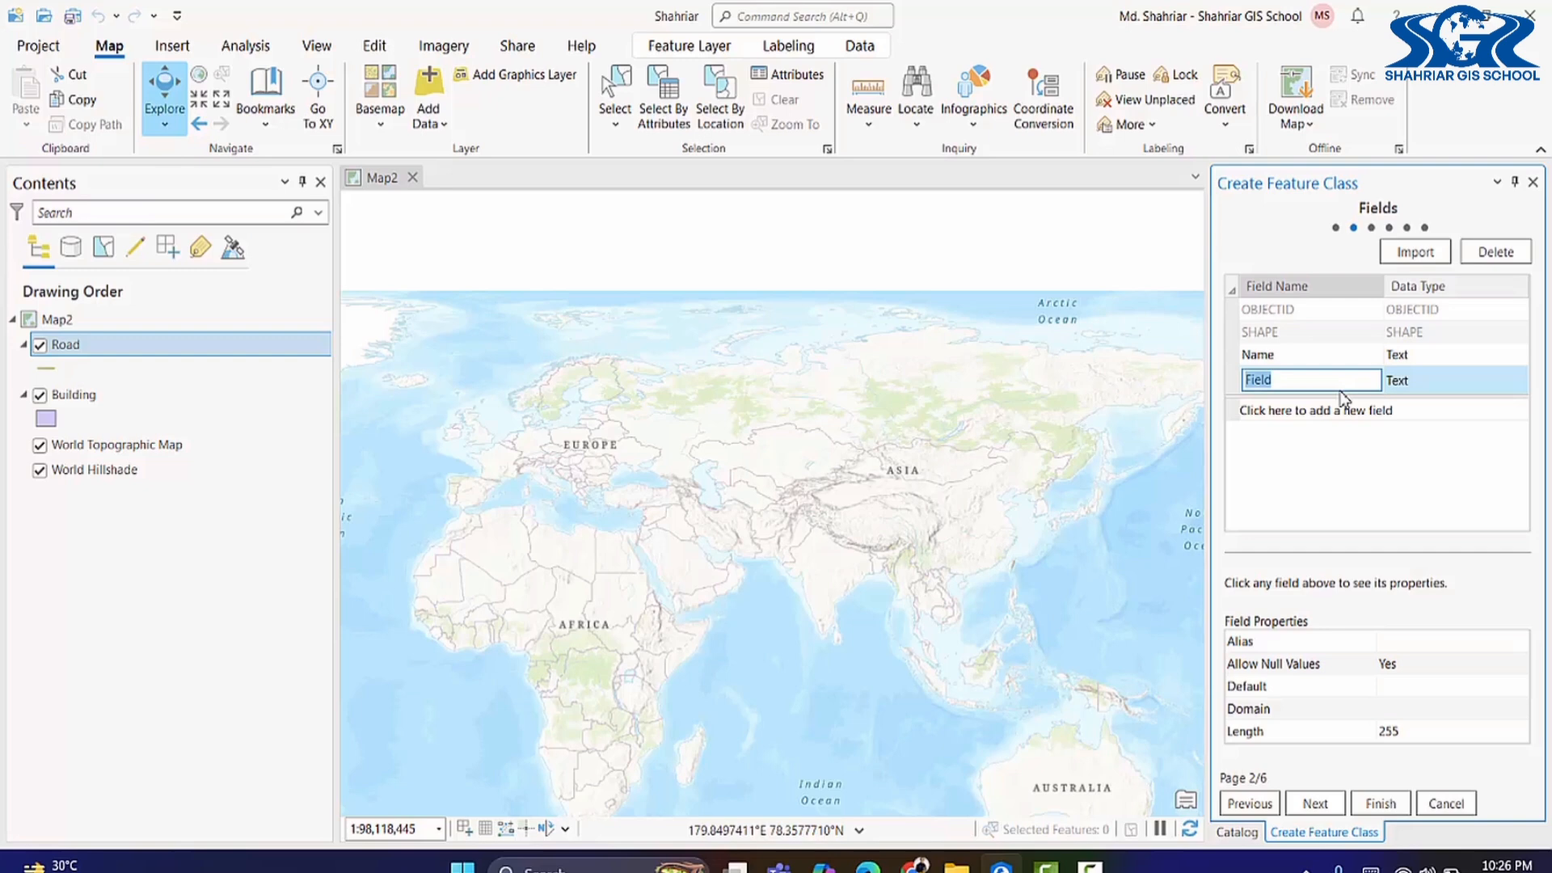
text(Type)
Step: Accept the default spatial reference, tolerance, resolution and storage settings, then create the Landmark point feature class
click(1315, 804)
click(1316, 805)
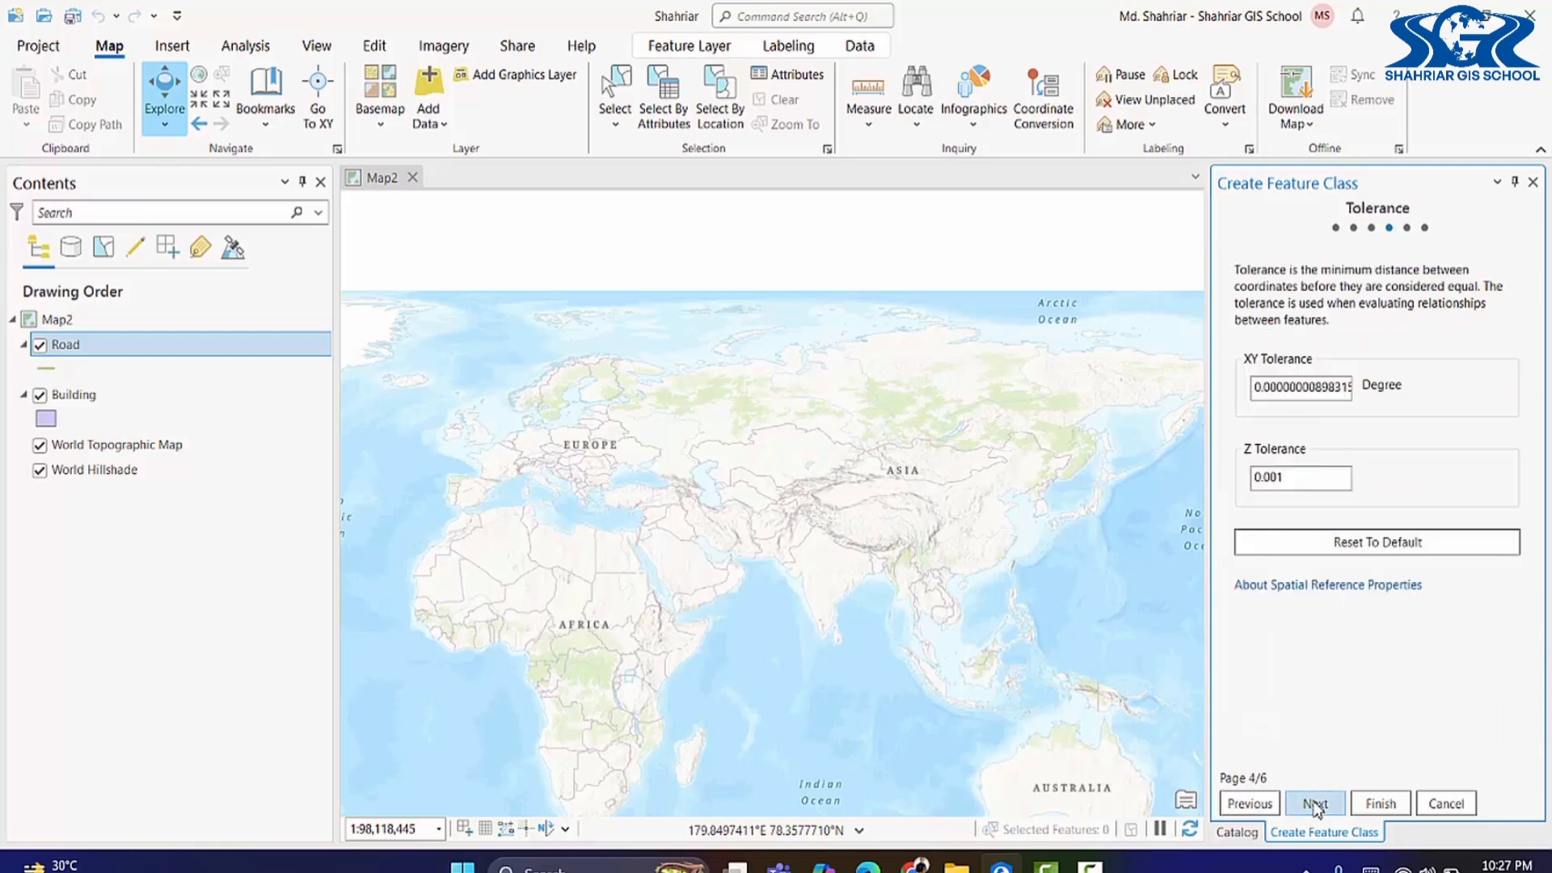
click(1316, 805)
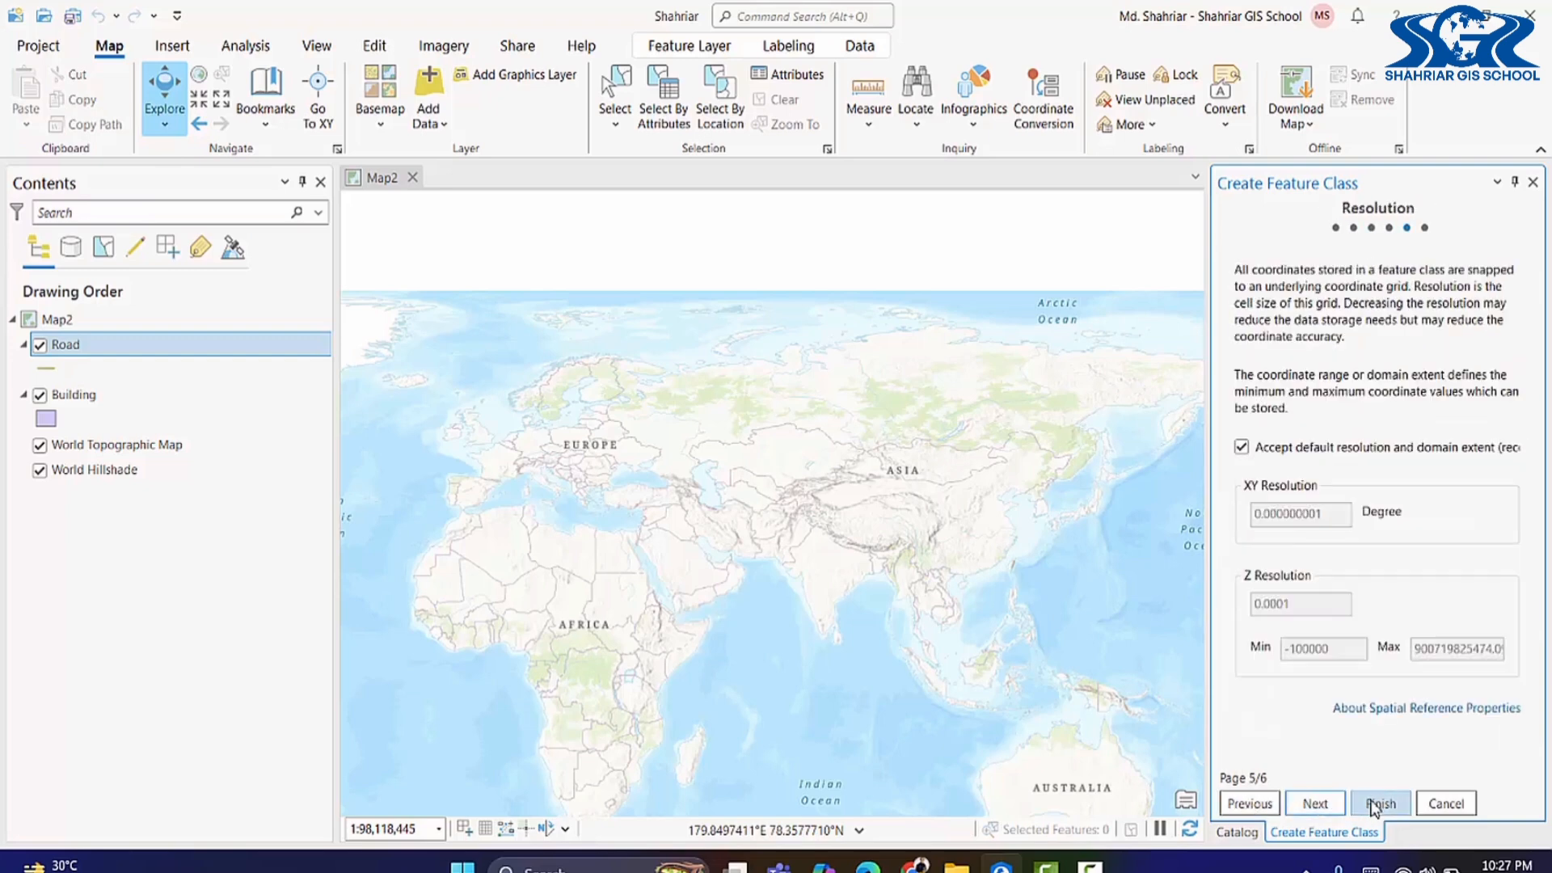
click(1326, 805)
click(1375, 806)
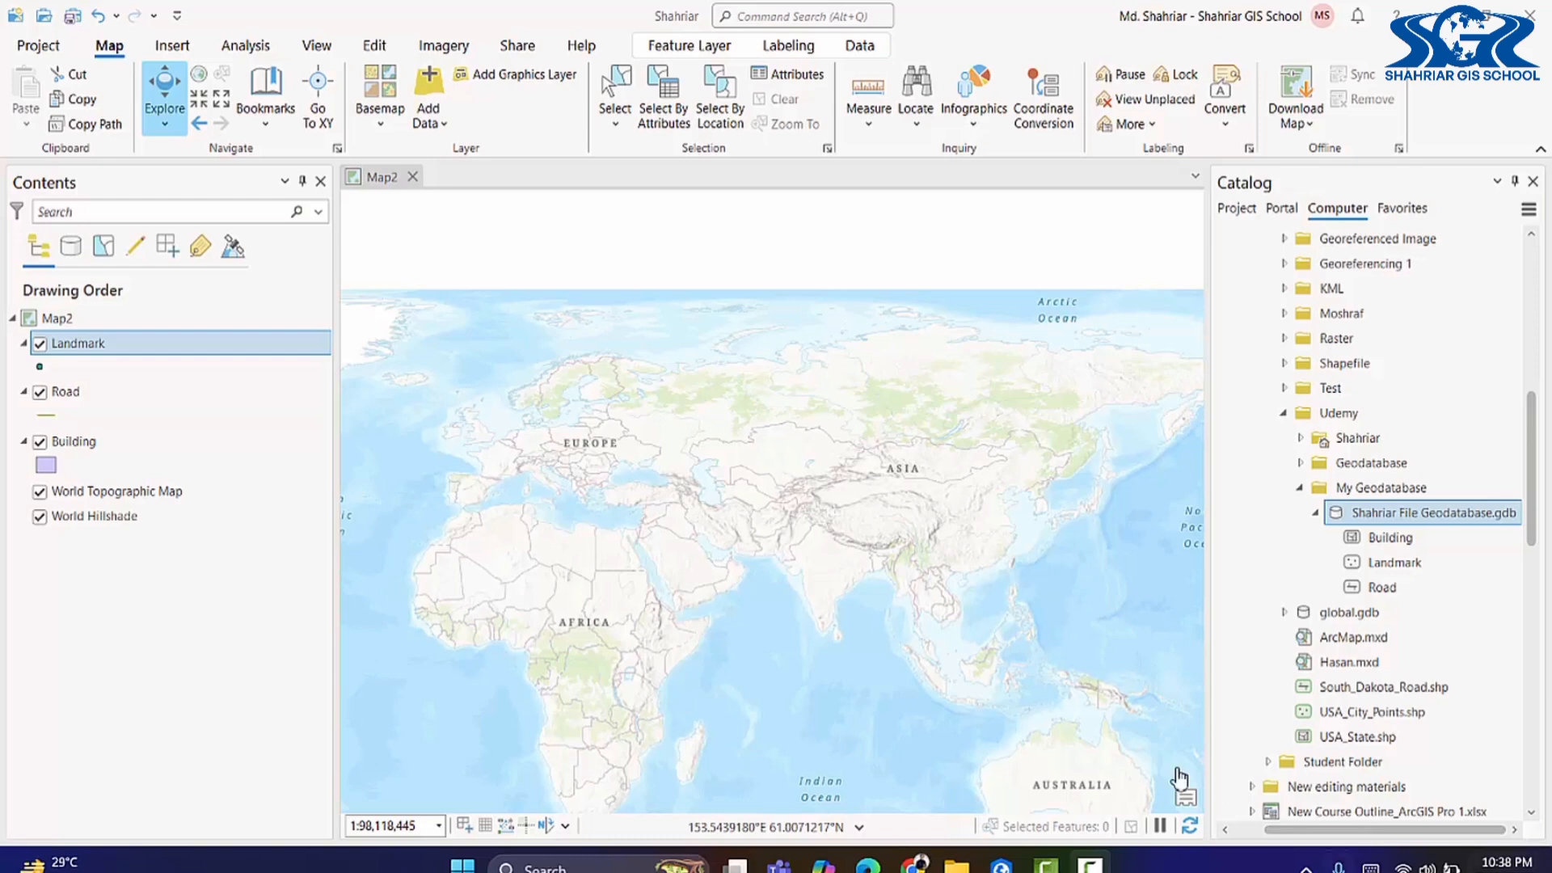
click(956, 864)
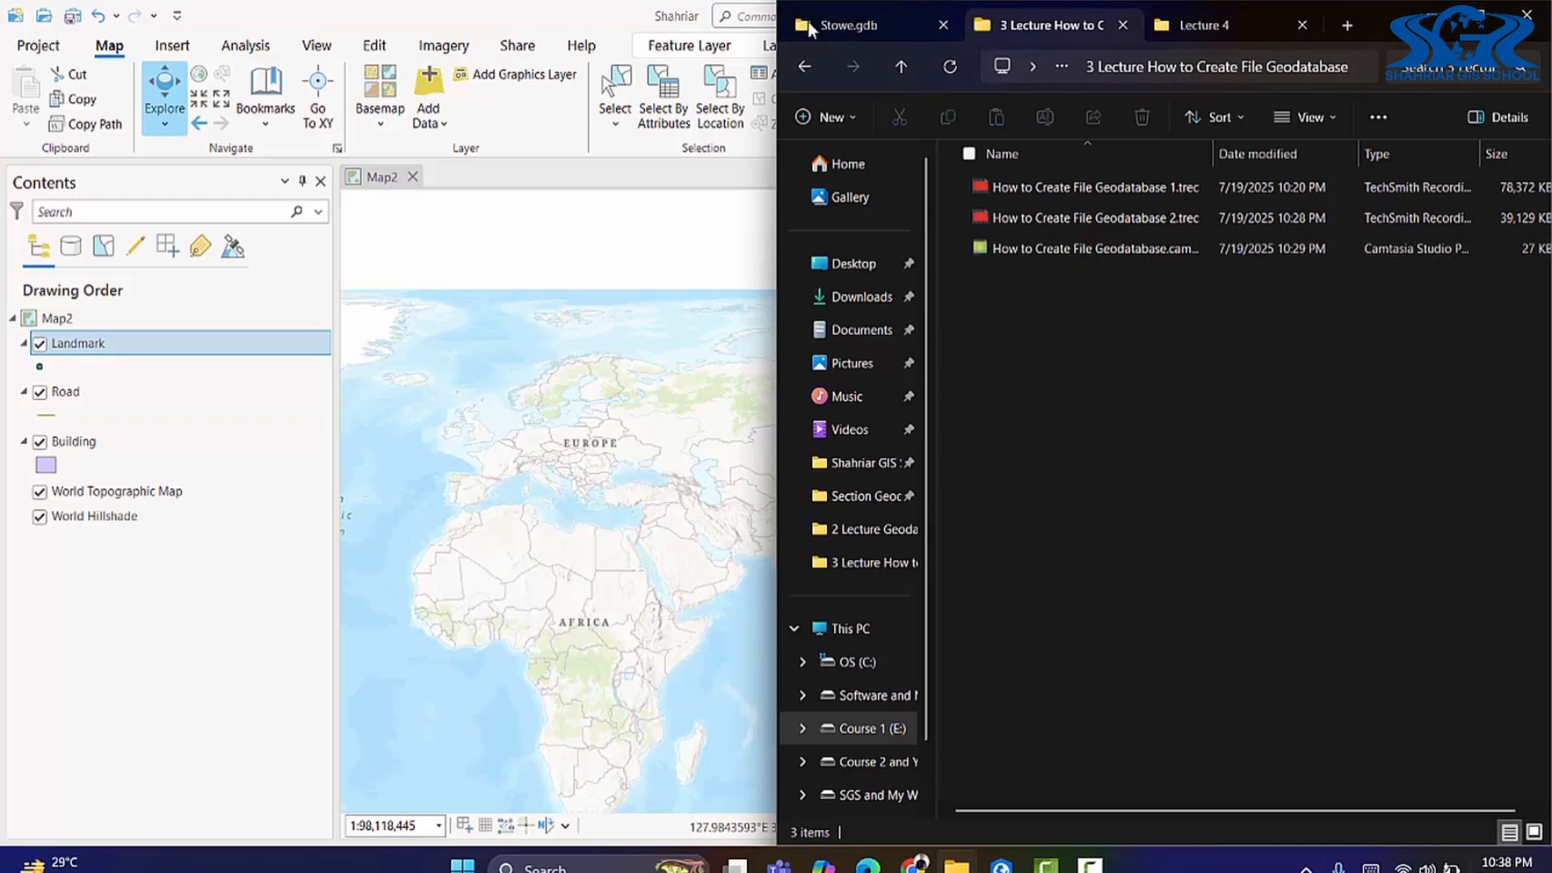
click(1206, 22)
click(875, 16)
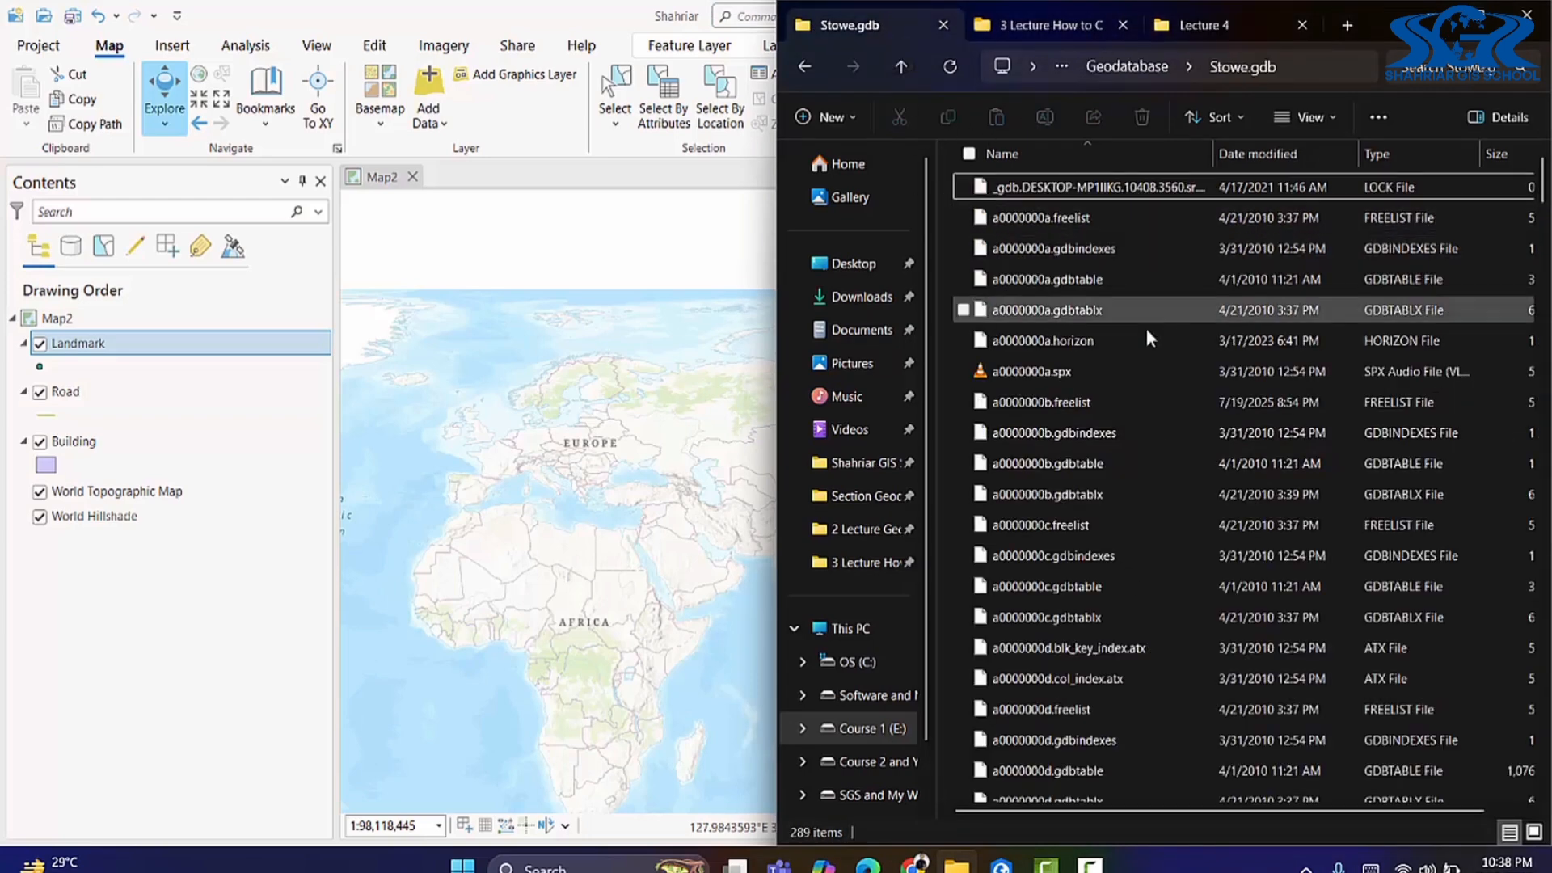
click(908, 58)
click(909, 59)
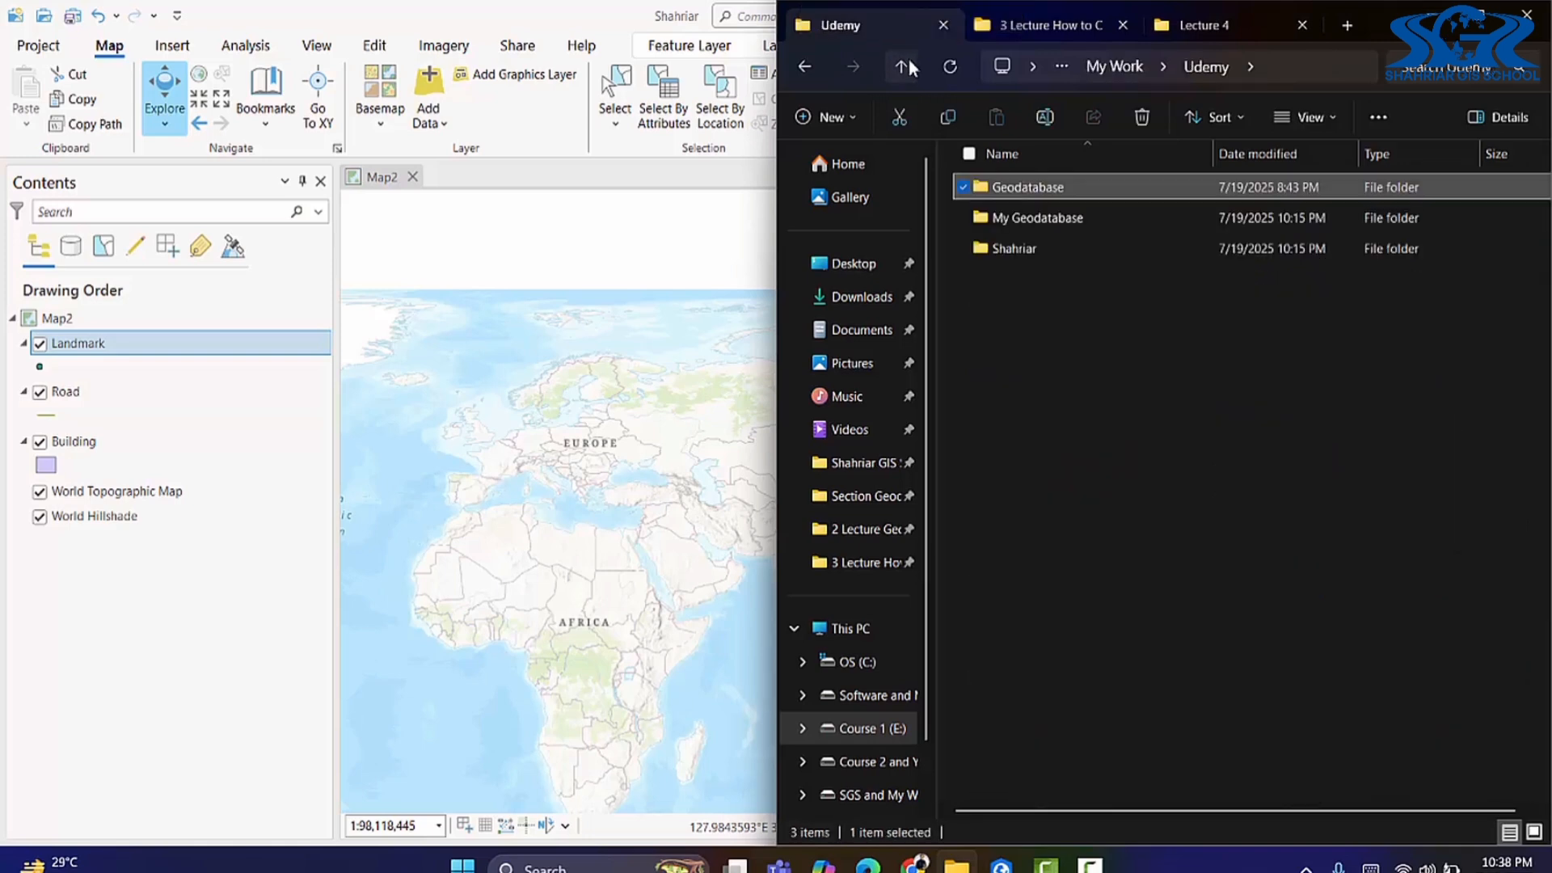
double_click(1064, 220)
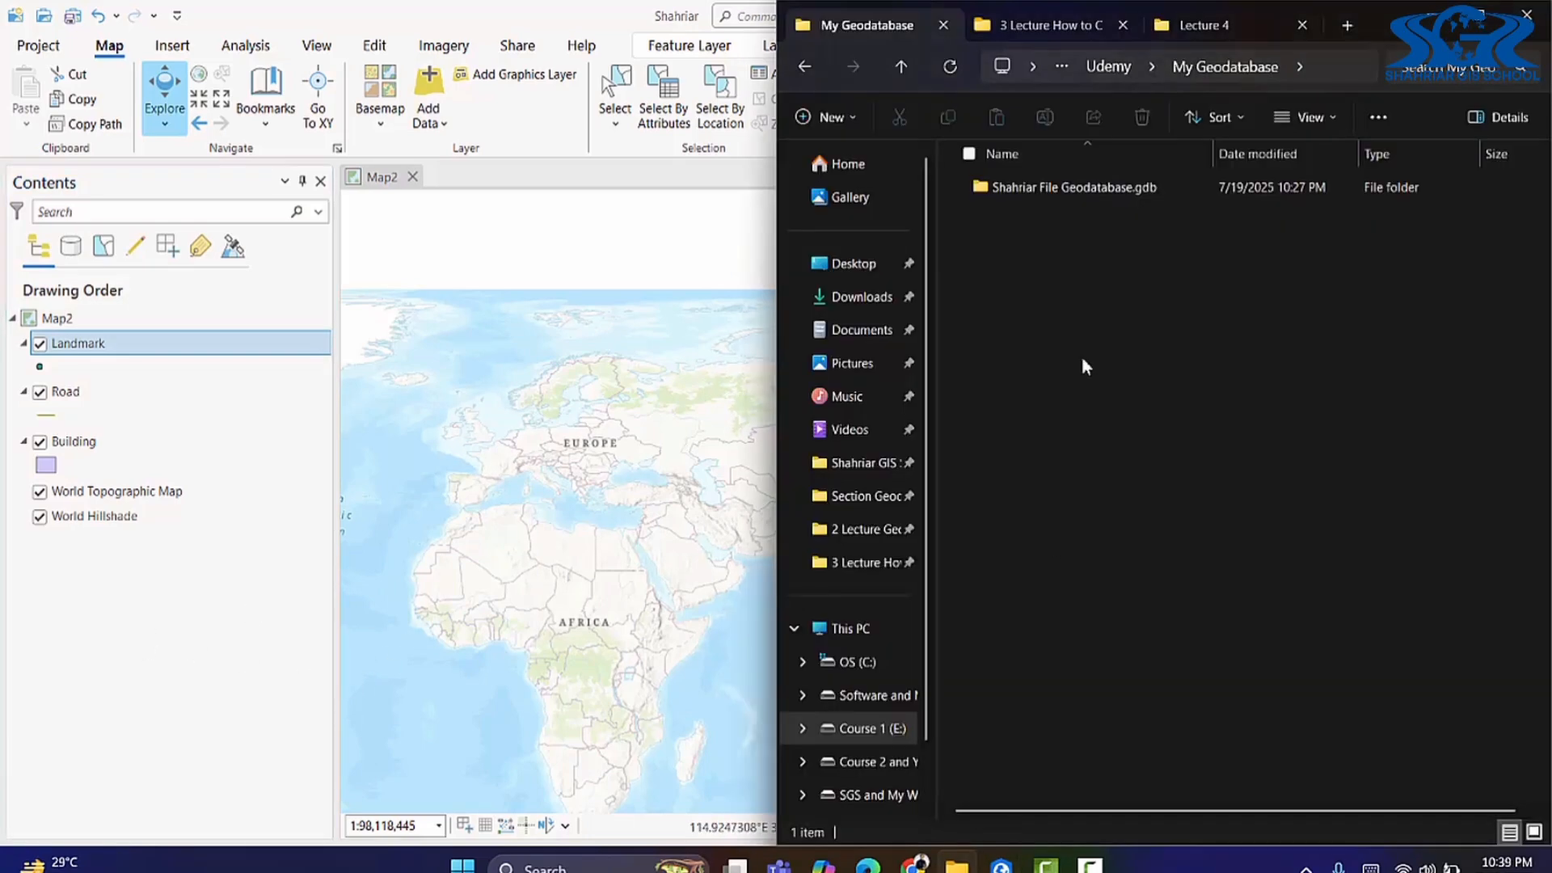
click(957, 864)
double_click(1079, 192)
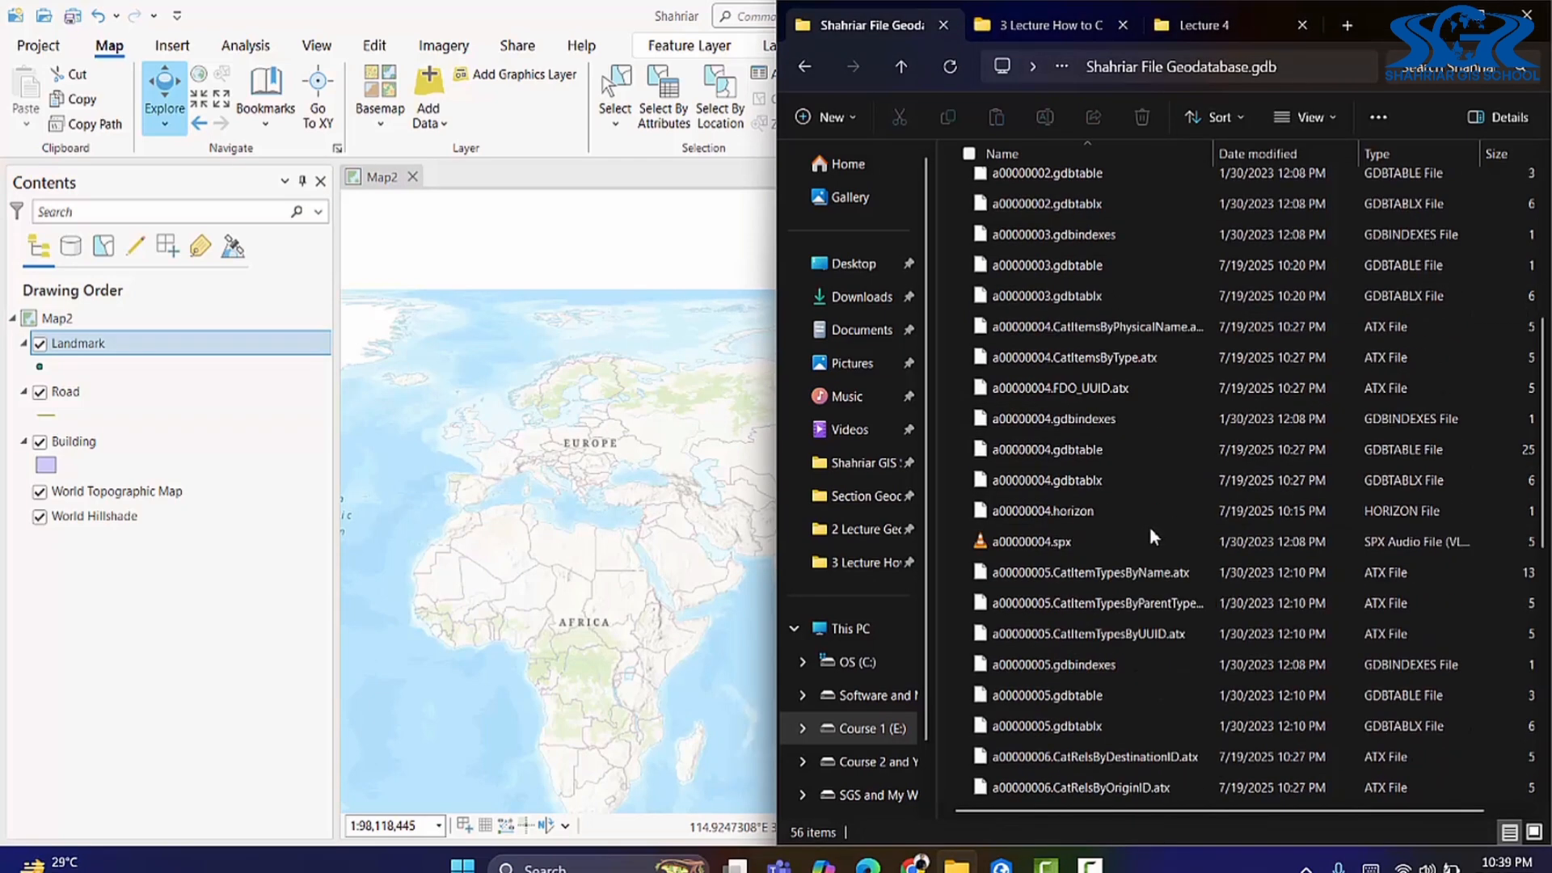
click(211, 638)
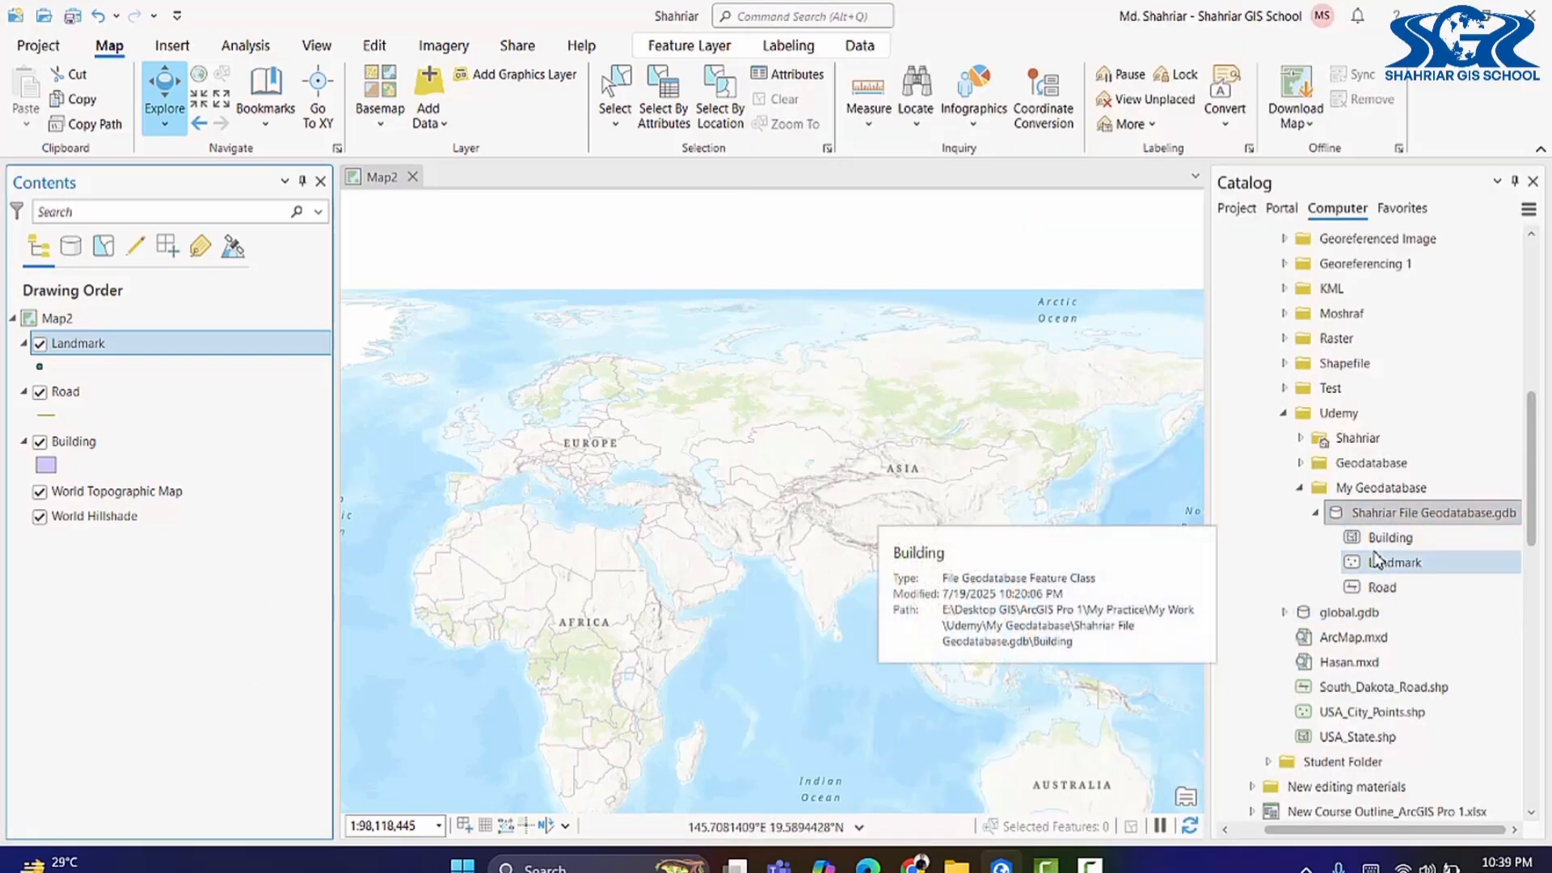
mouse_move(1449, 659)
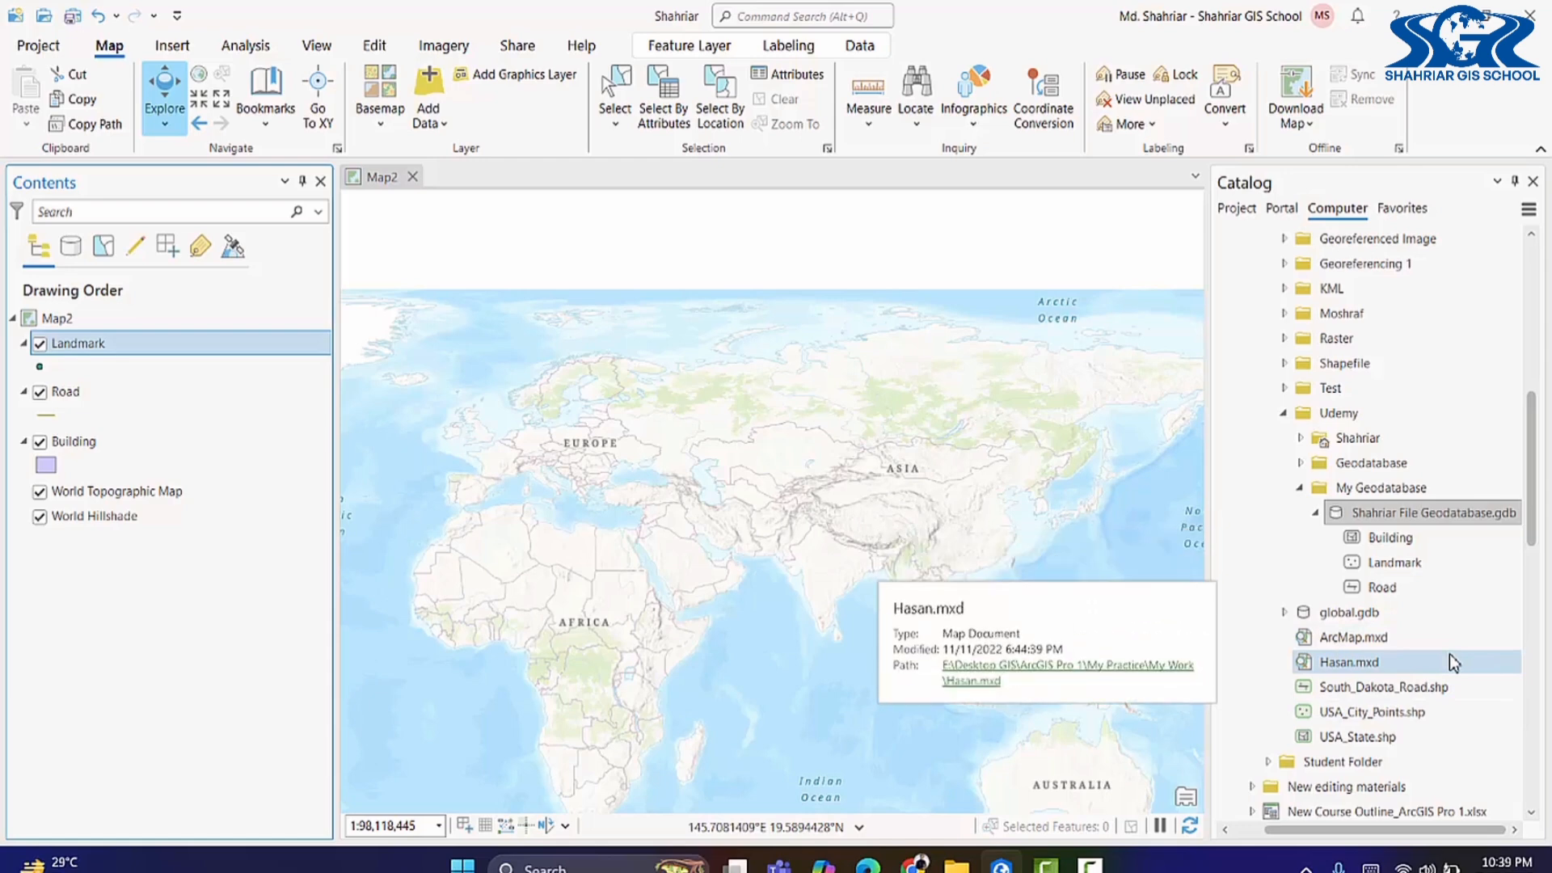